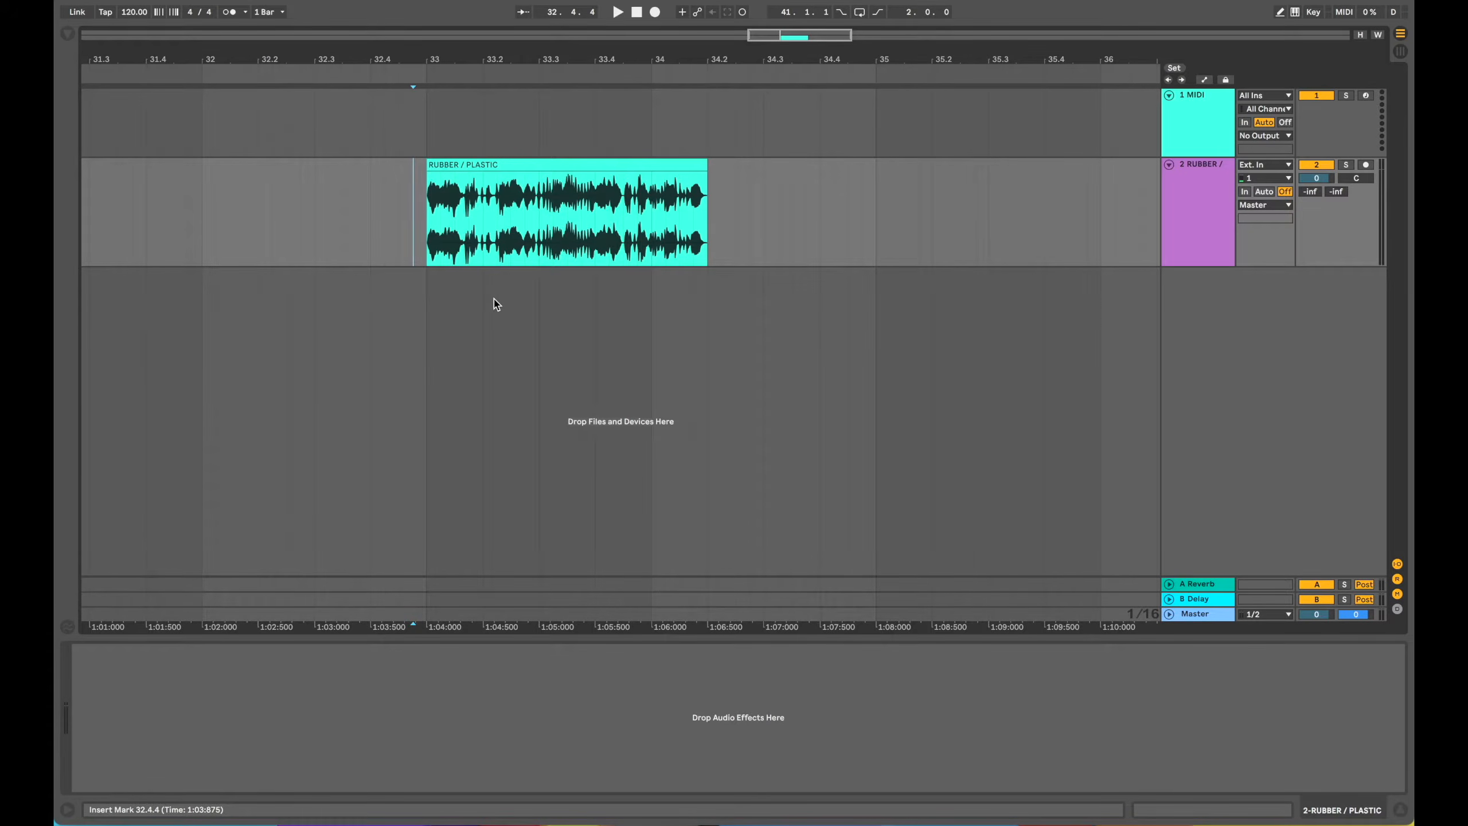
# Step: Play back the RUBBER / PLASTIC audio clip from just before bar 33
pyautogui.click(399, 221)
pyautogui.press('space')
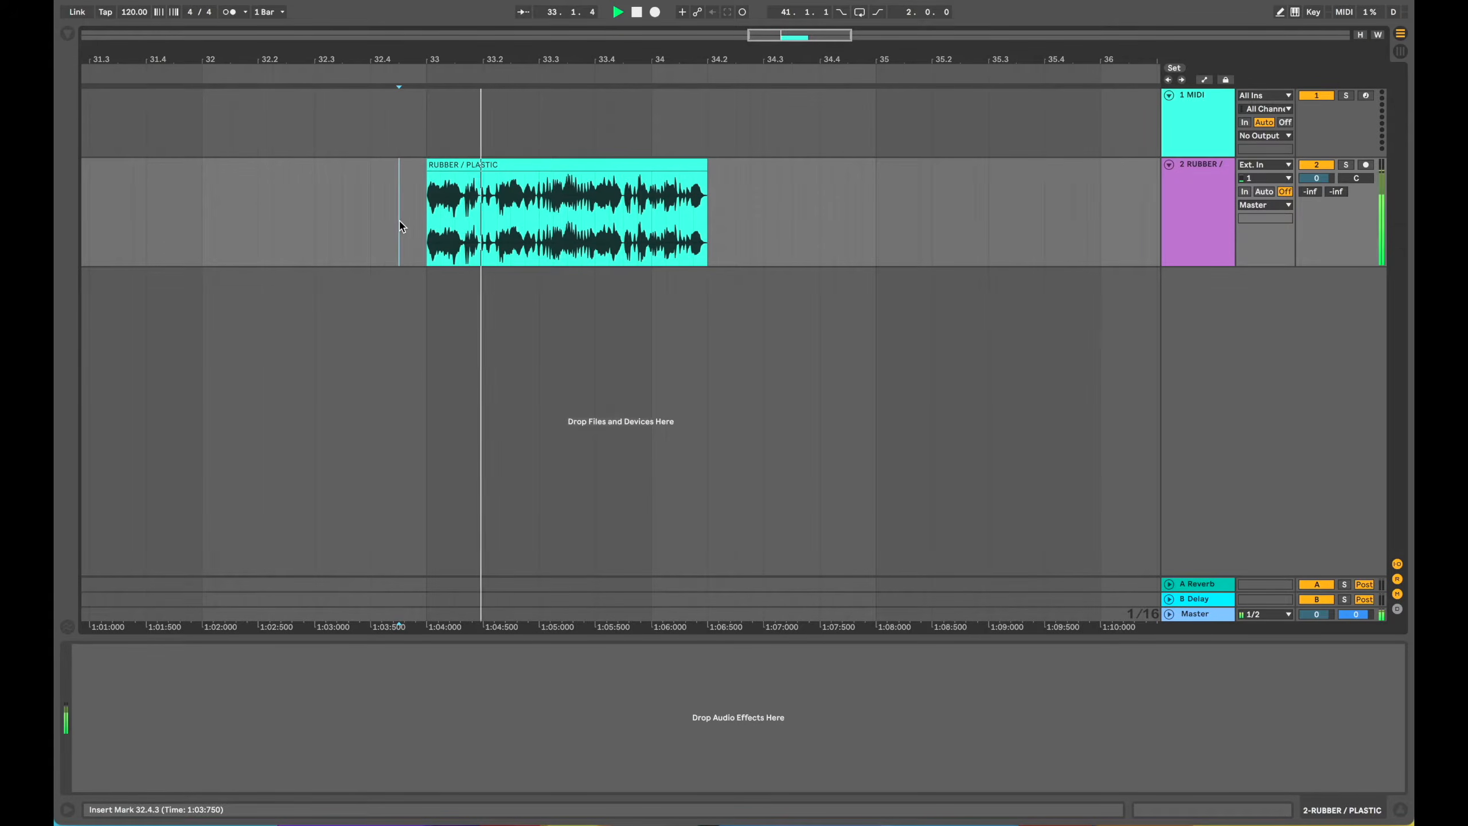
pyautogui.press('space')
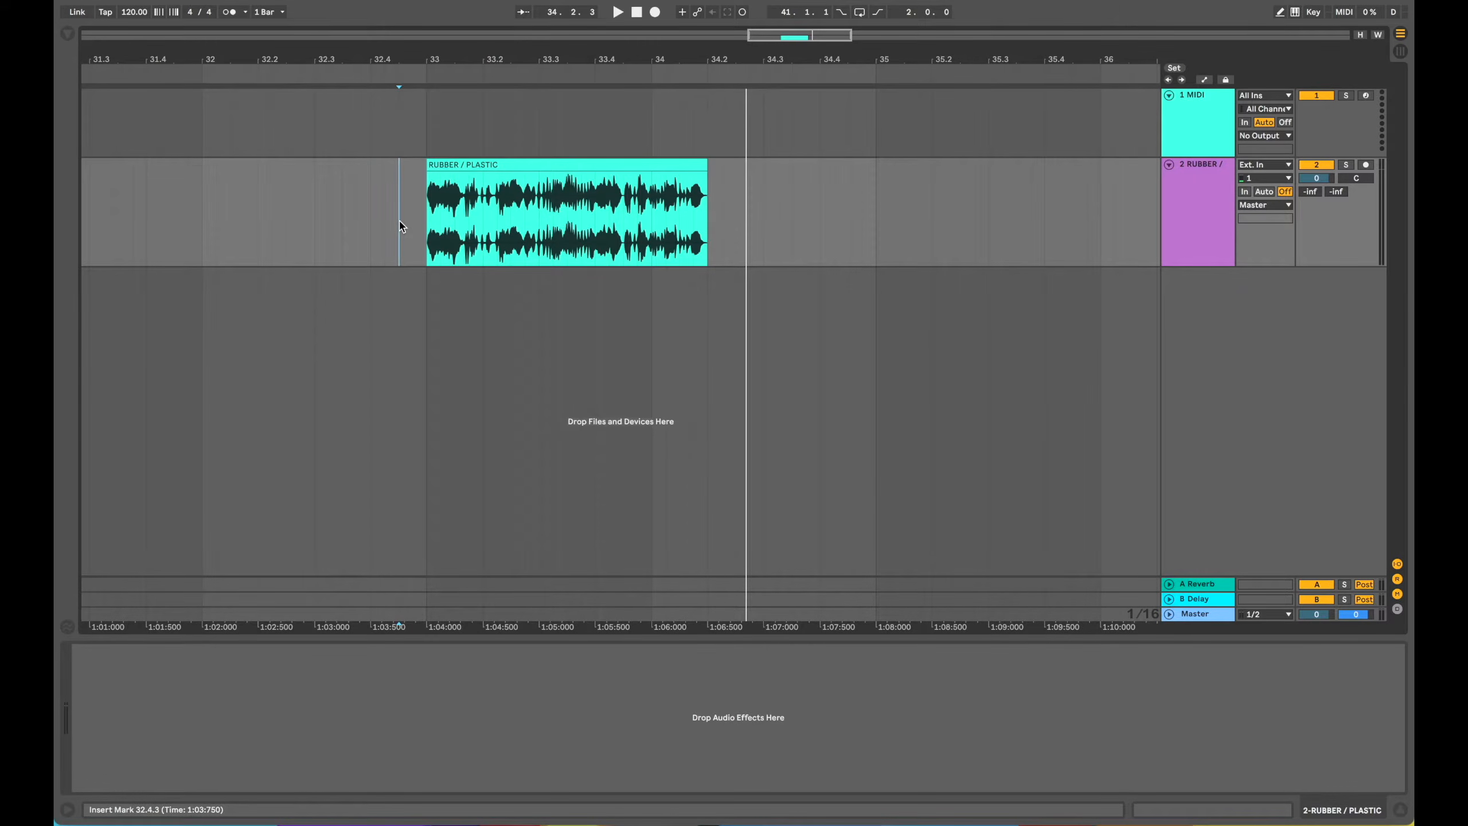
# Step: Load the Operator instrument onto the empty MIDI track
pyautogui.click(1197, 116)
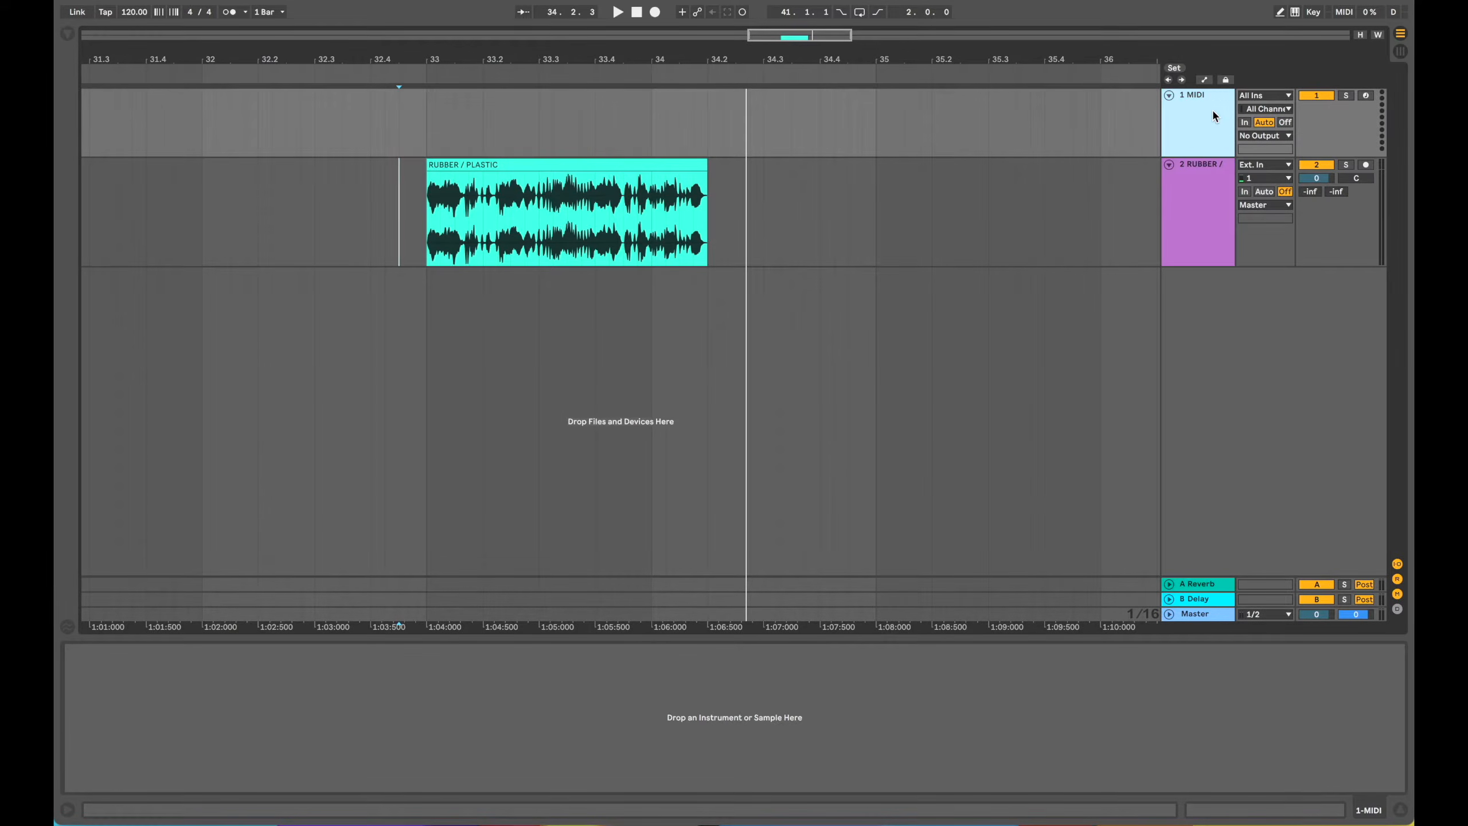
pyautogui.click(68, 33)
pyautogui.click(166, 37)
pyautogui.write('oper')
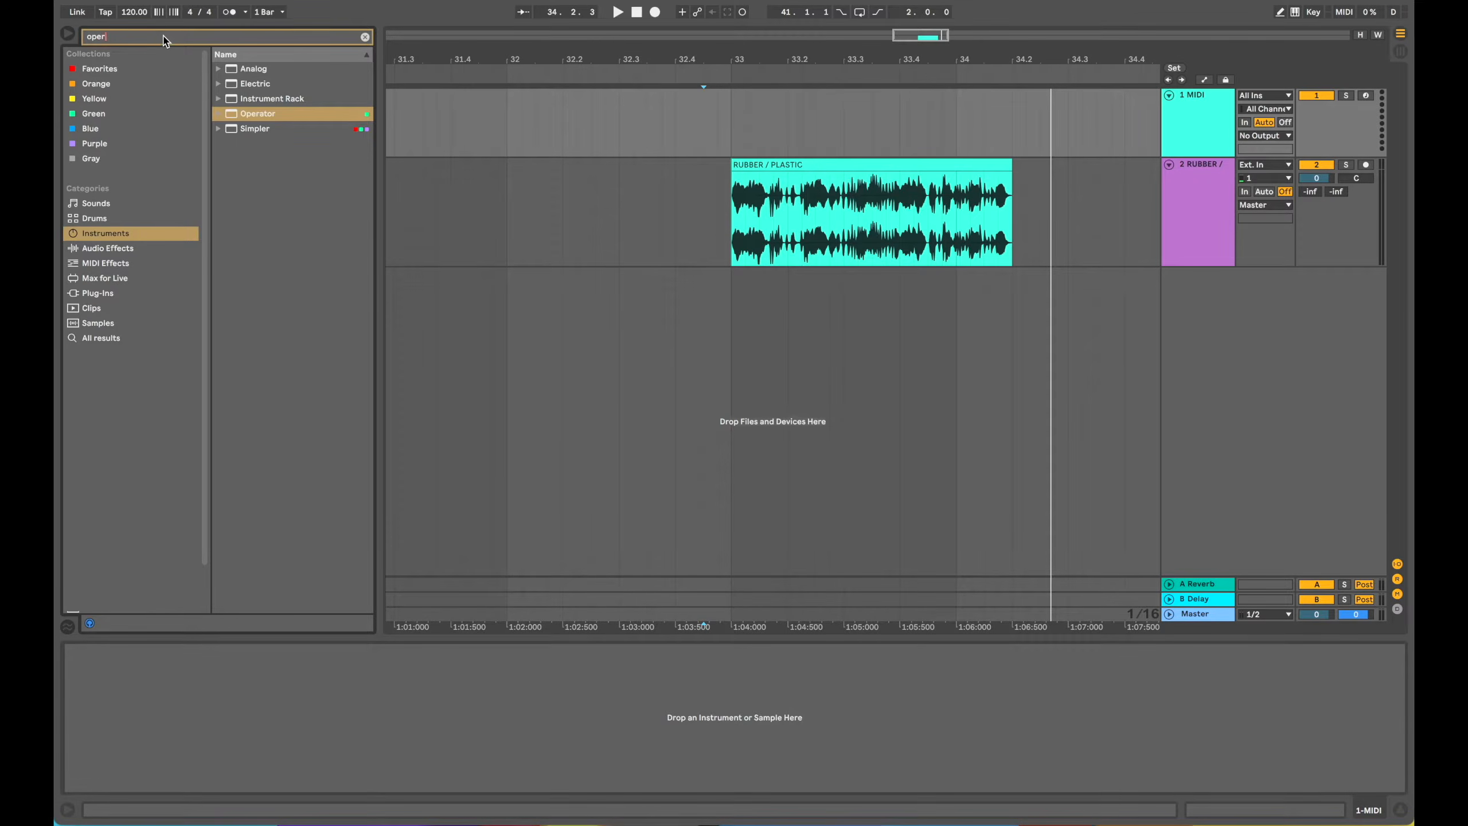
pyautogui.doubleClick(254, 115)
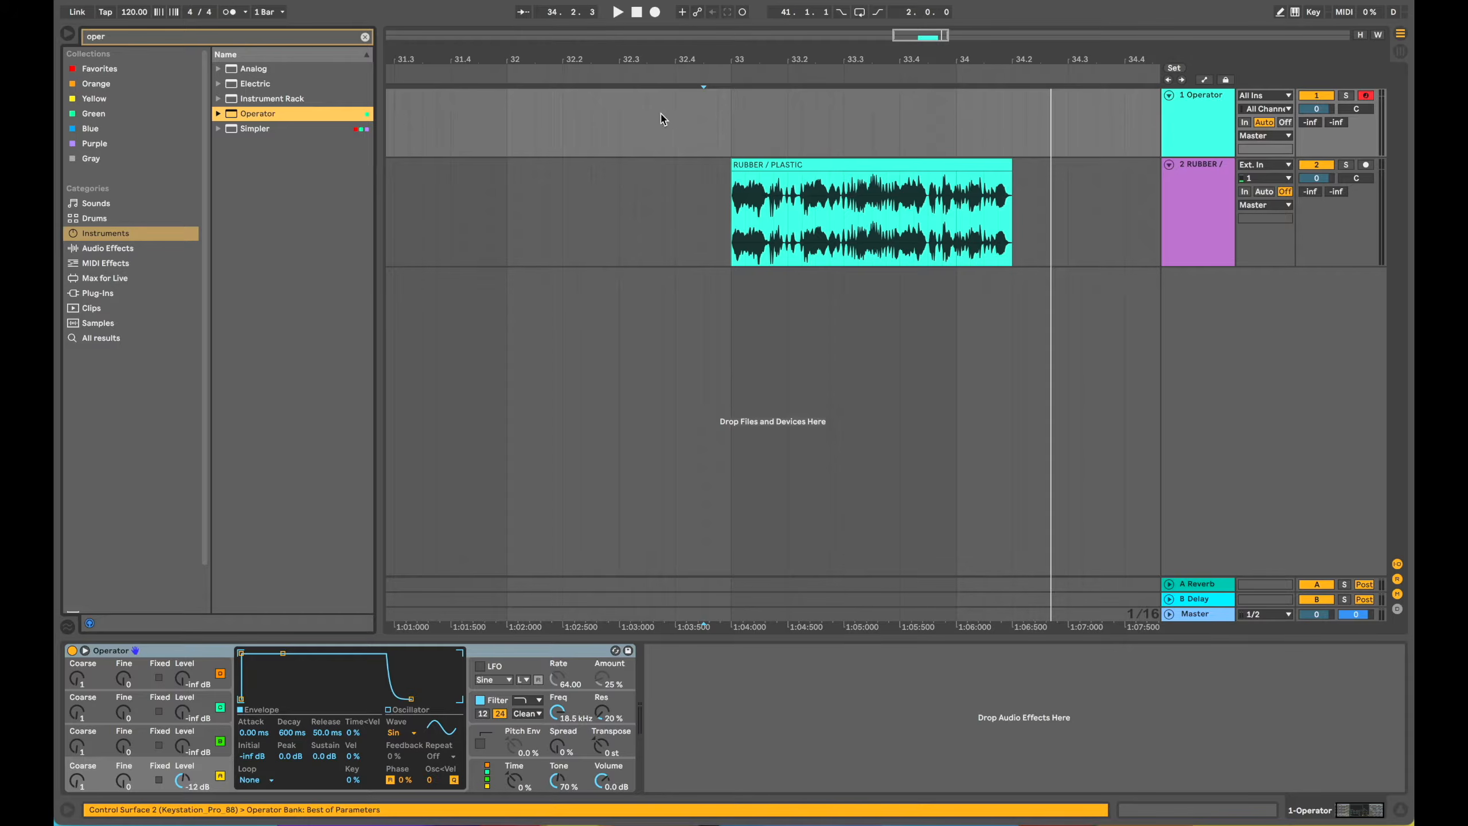
# Step: Create a one-bar MIDI clip from bar 35 to bar 36 on the Operator track
pyautogui.click(731, 126)
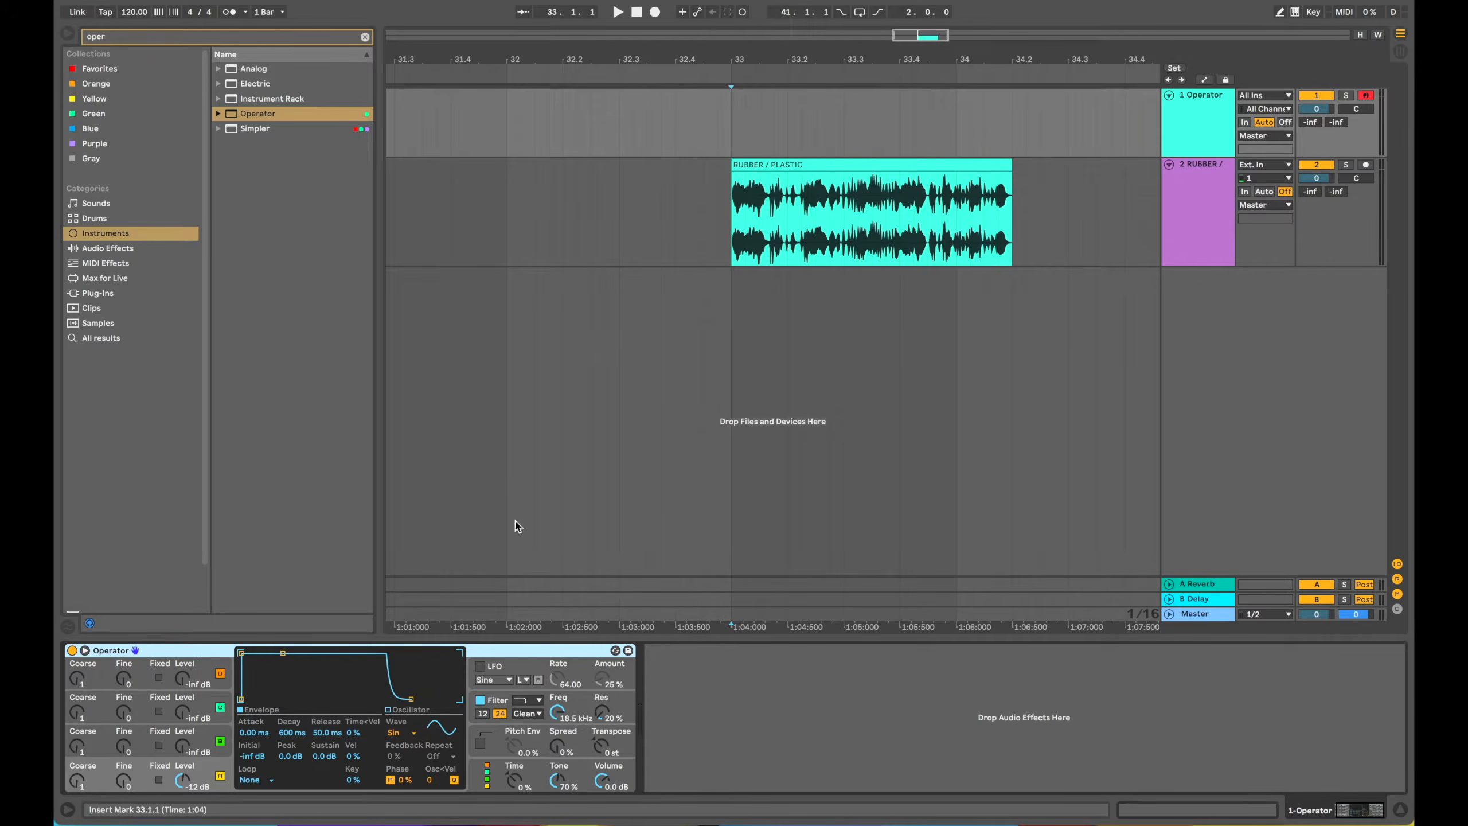
pyautogui.scroll(-4, 572, 508)
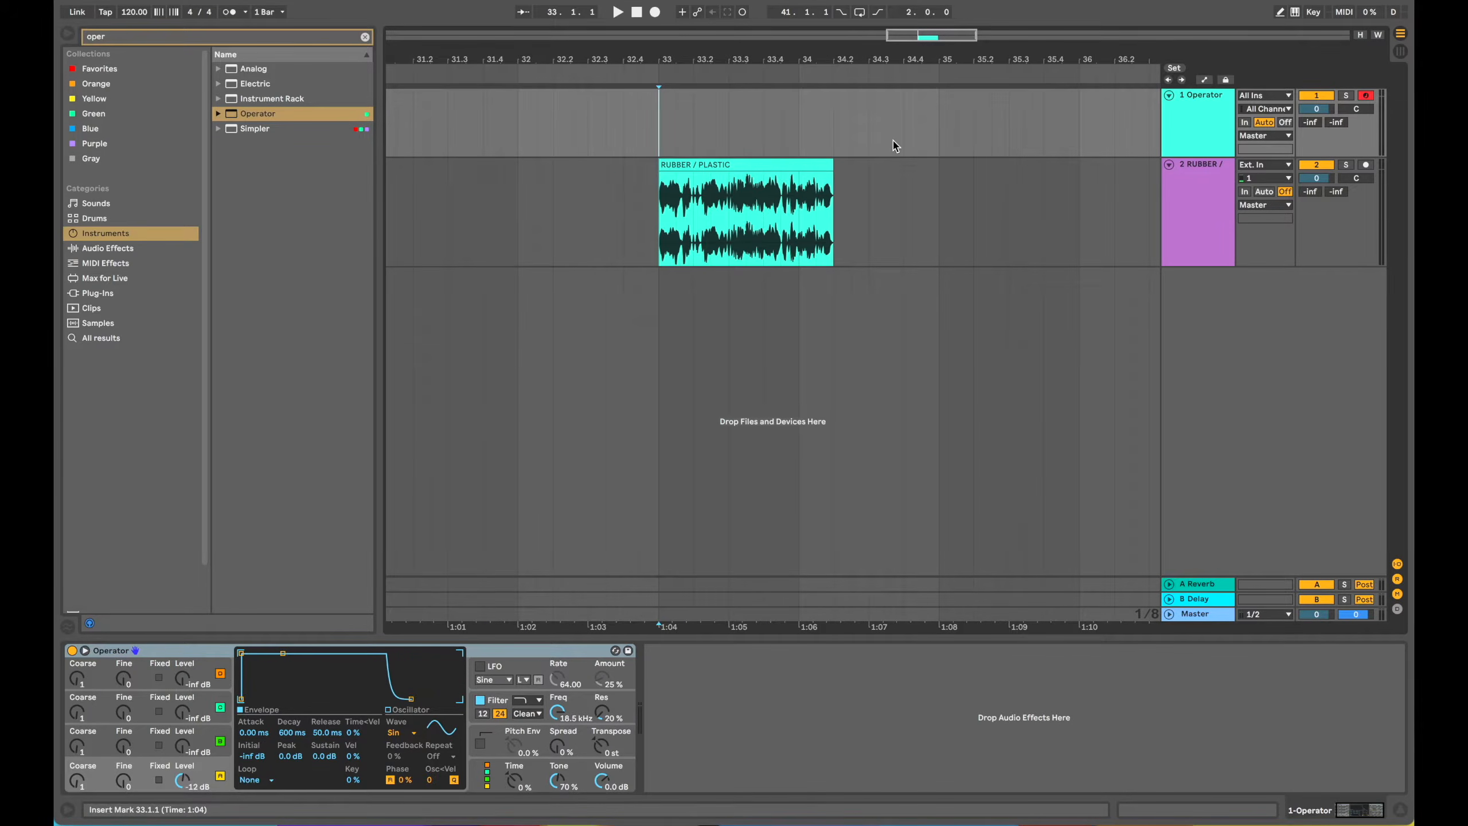
pyautogui.moveTo(942, 123); pyautogui.dragTo(1083, 121)
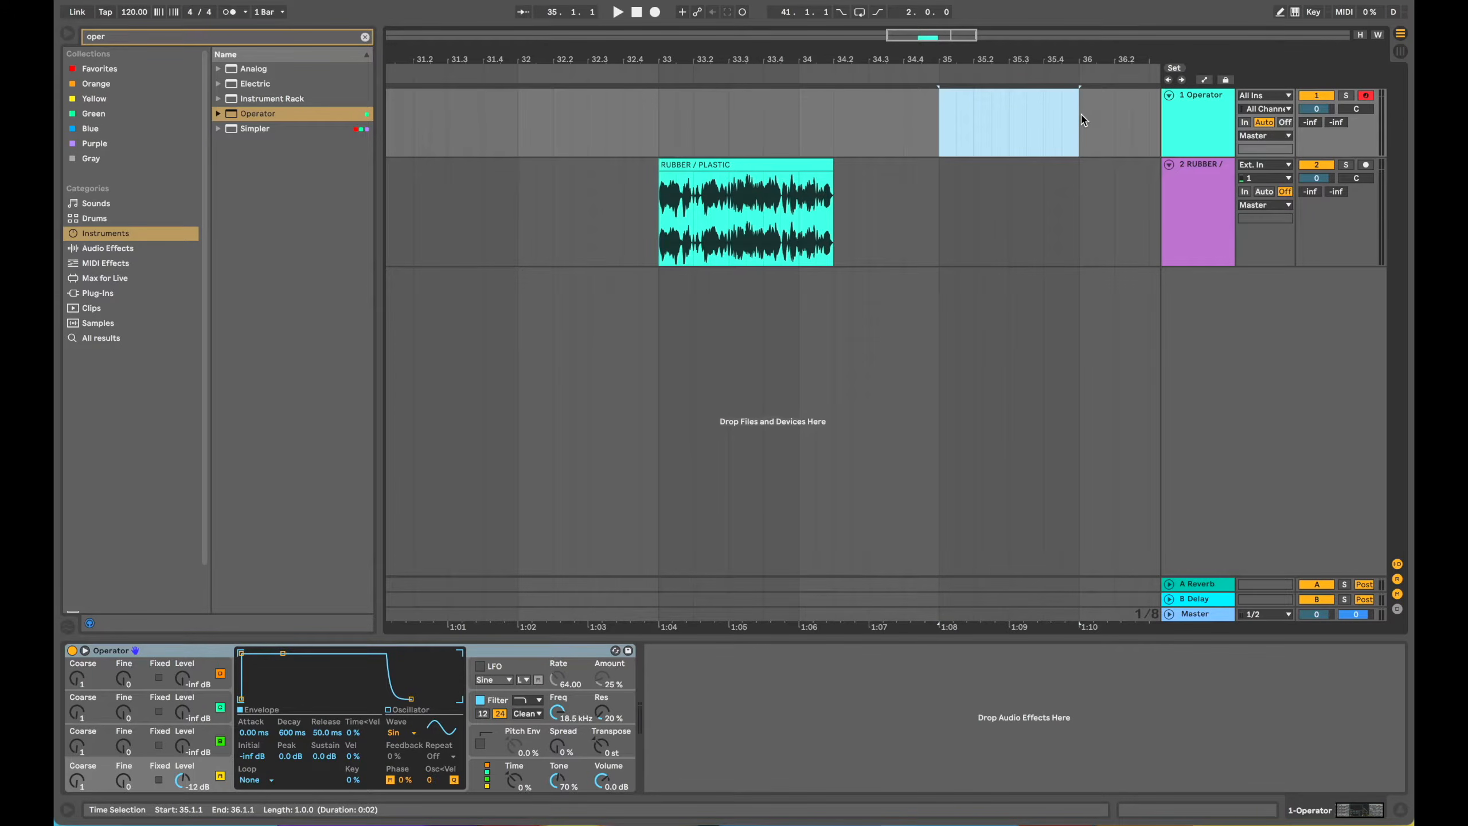
pyautogui.hscroll(3, 1082, 120)
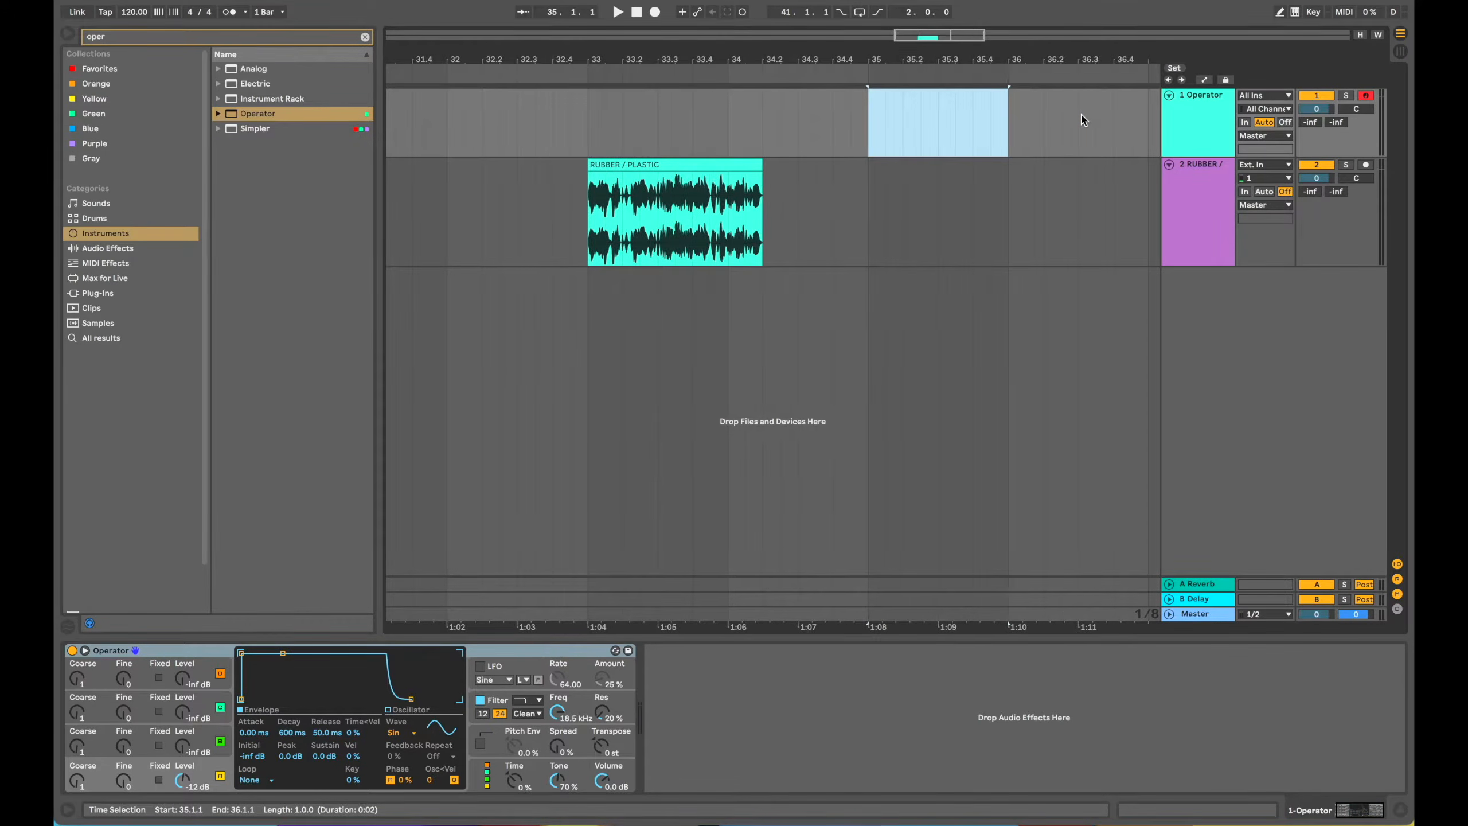
pyautogui.rightClick(949, 122)
pyautogui.press('Escape')
pyautogui.hotkey('ctrl', 'shift', 'm')
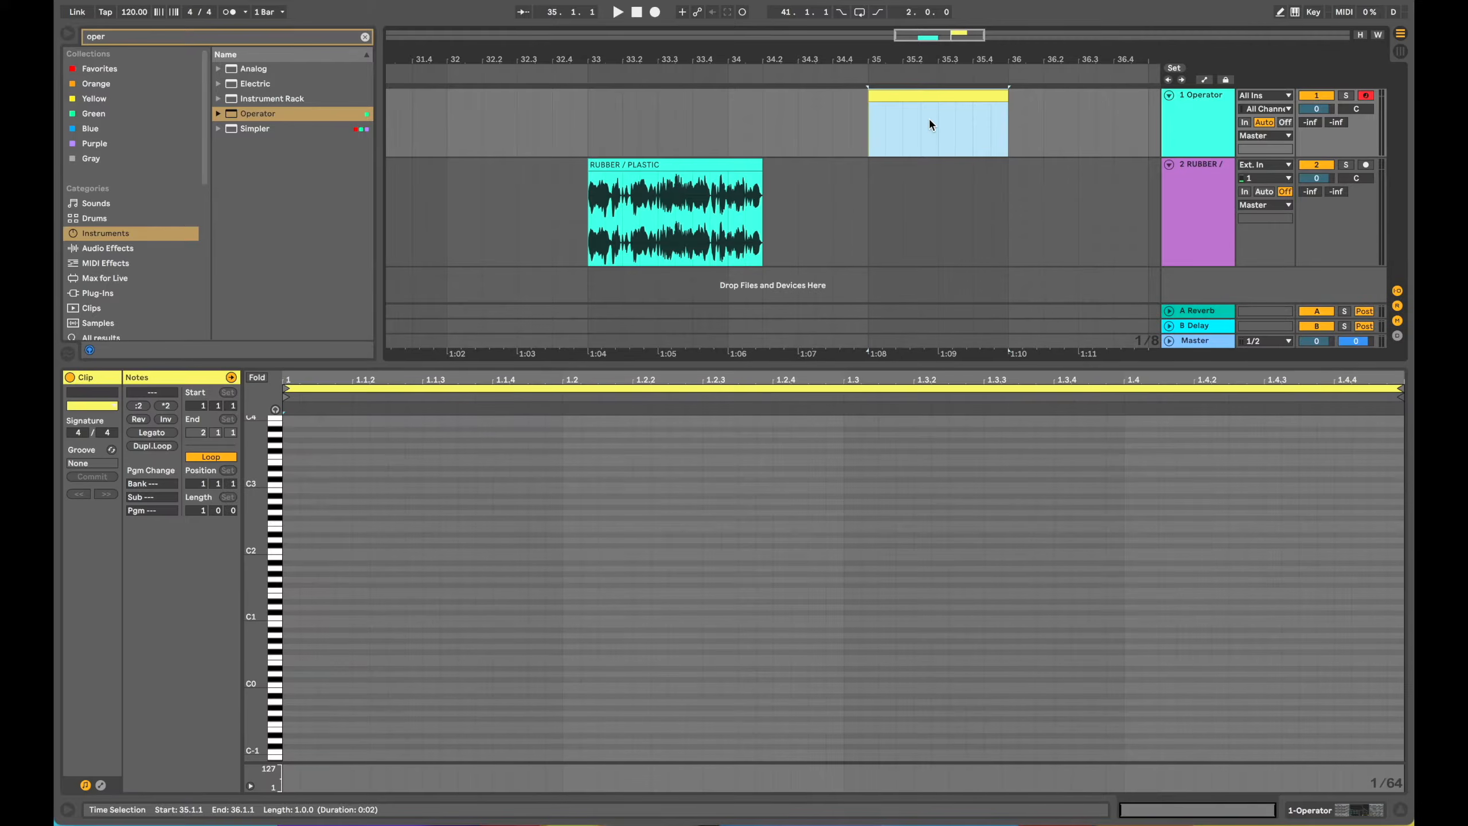
# Step: Add a C3 note at the start of the clip and stretch it over the full bar with Legato
pyautogui.press('b')
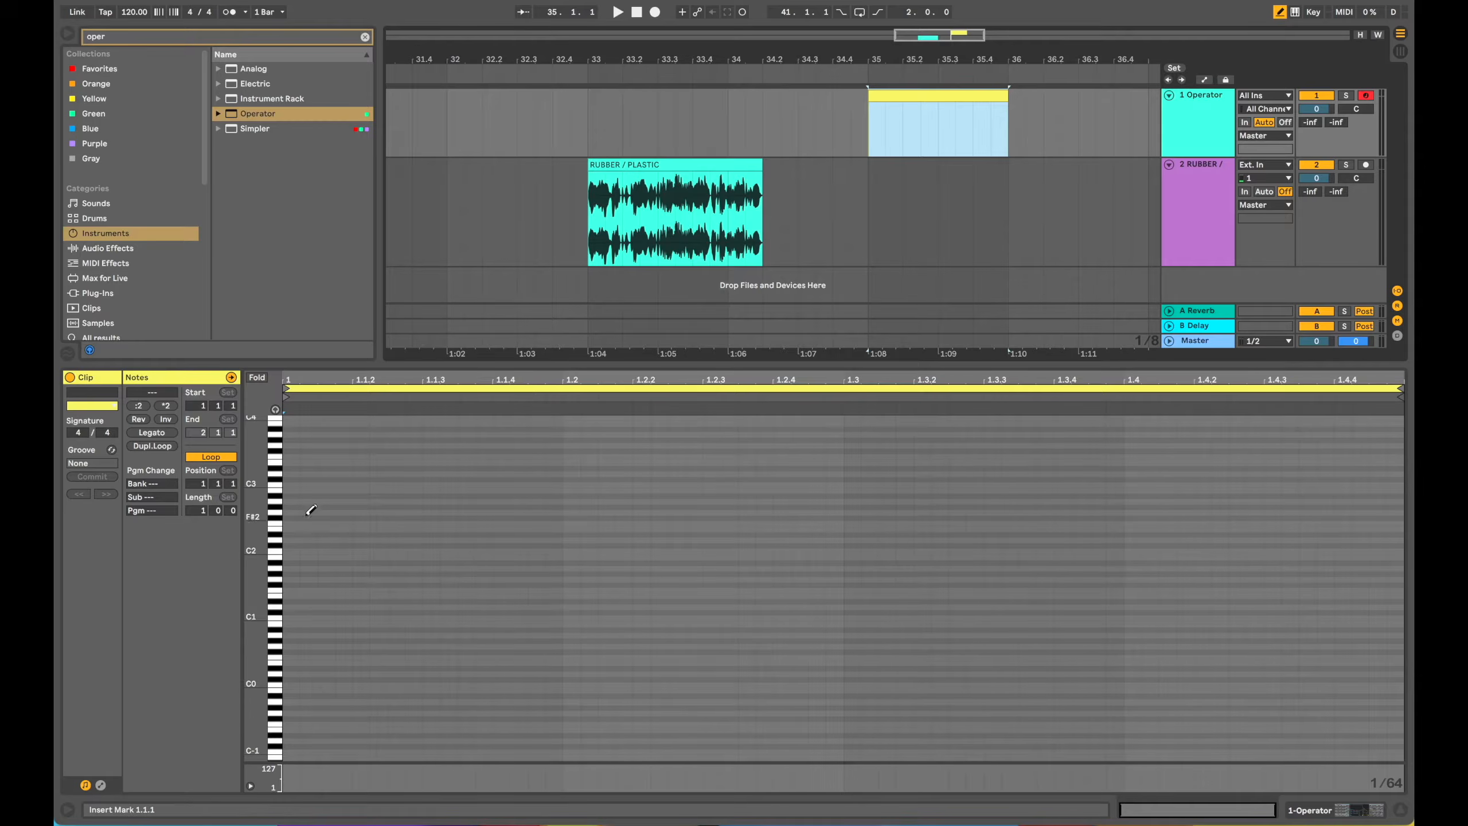
pyautogui.click(292, 480)
pyautogui.press('b')
pyautogui.click(169, 434)
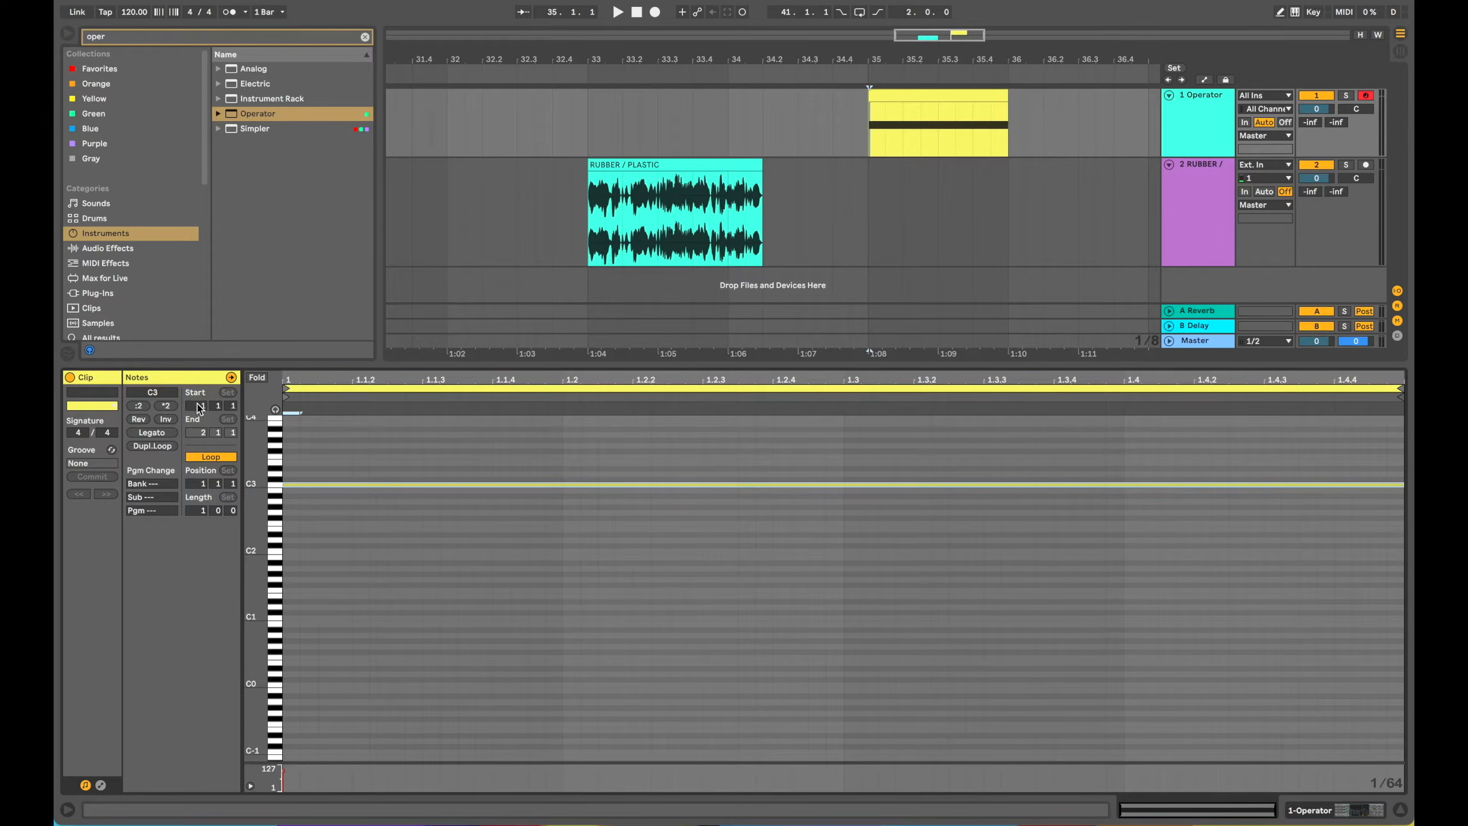
# Step: Set Operator's oscillator wave to Square D
pyautogui.doubleClick(925, 96)
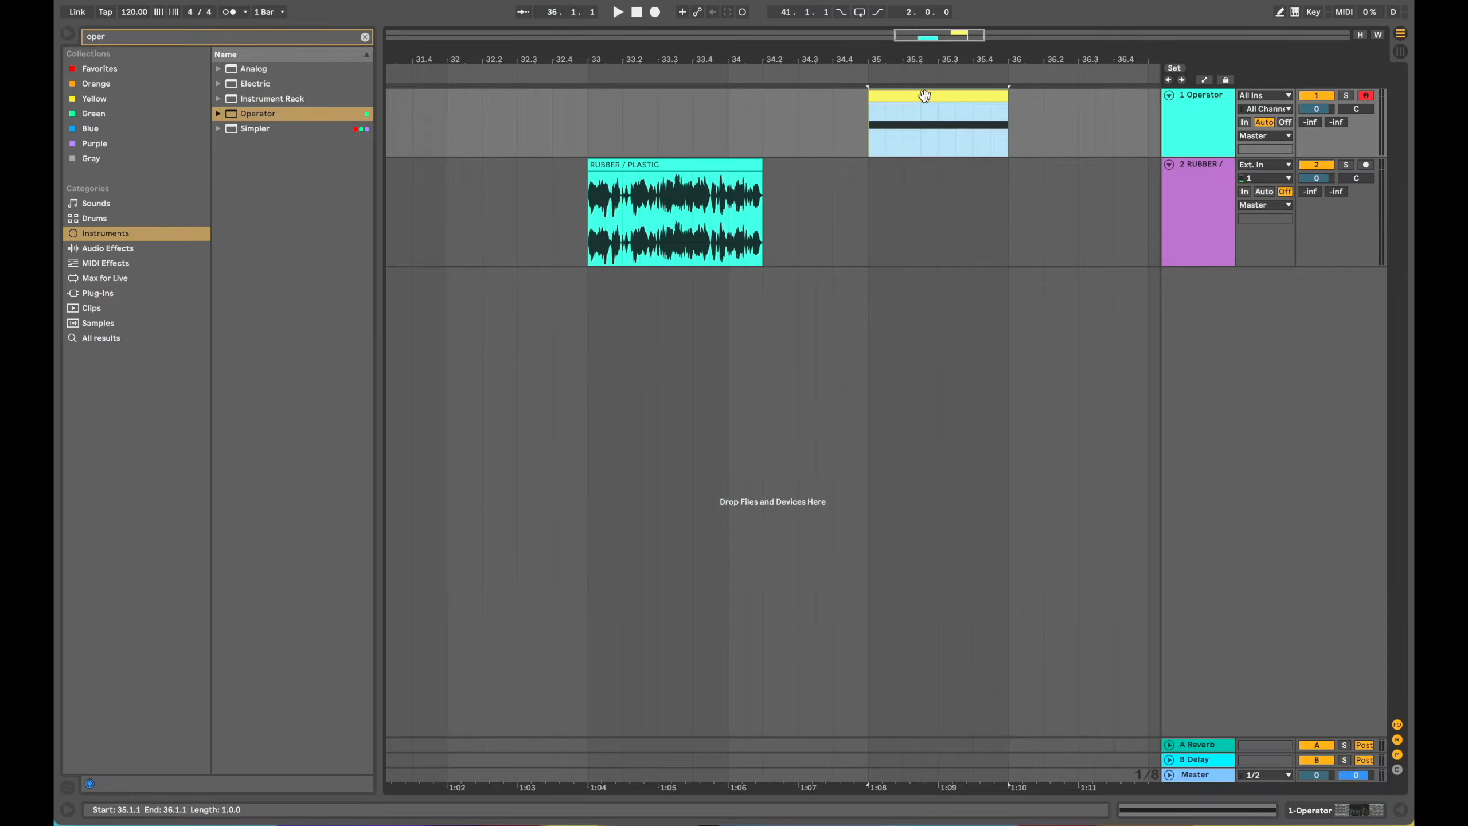
pyautogui.doubleClick(1199, 124)
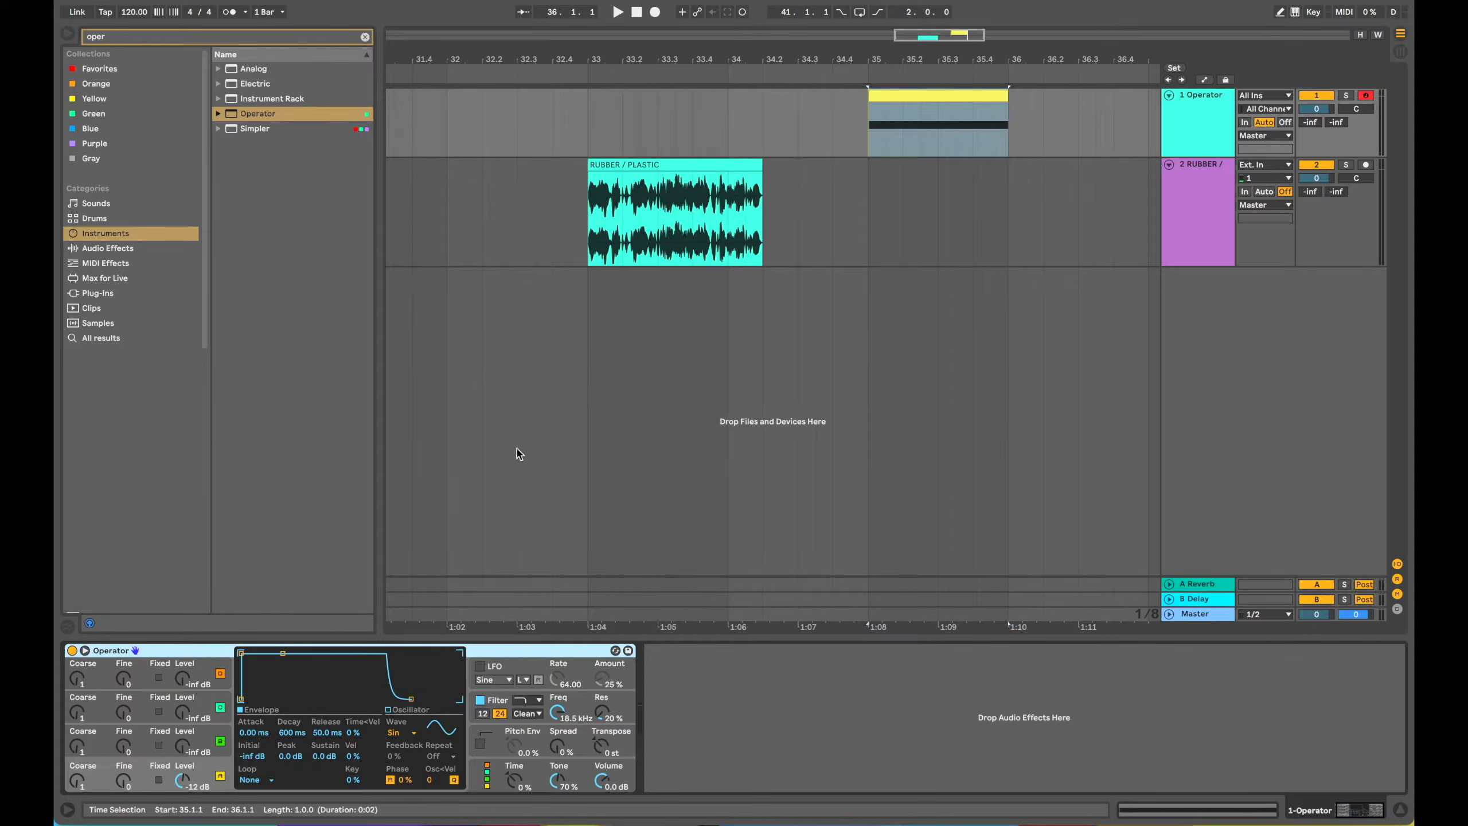
pyautogui.click(398, 733)
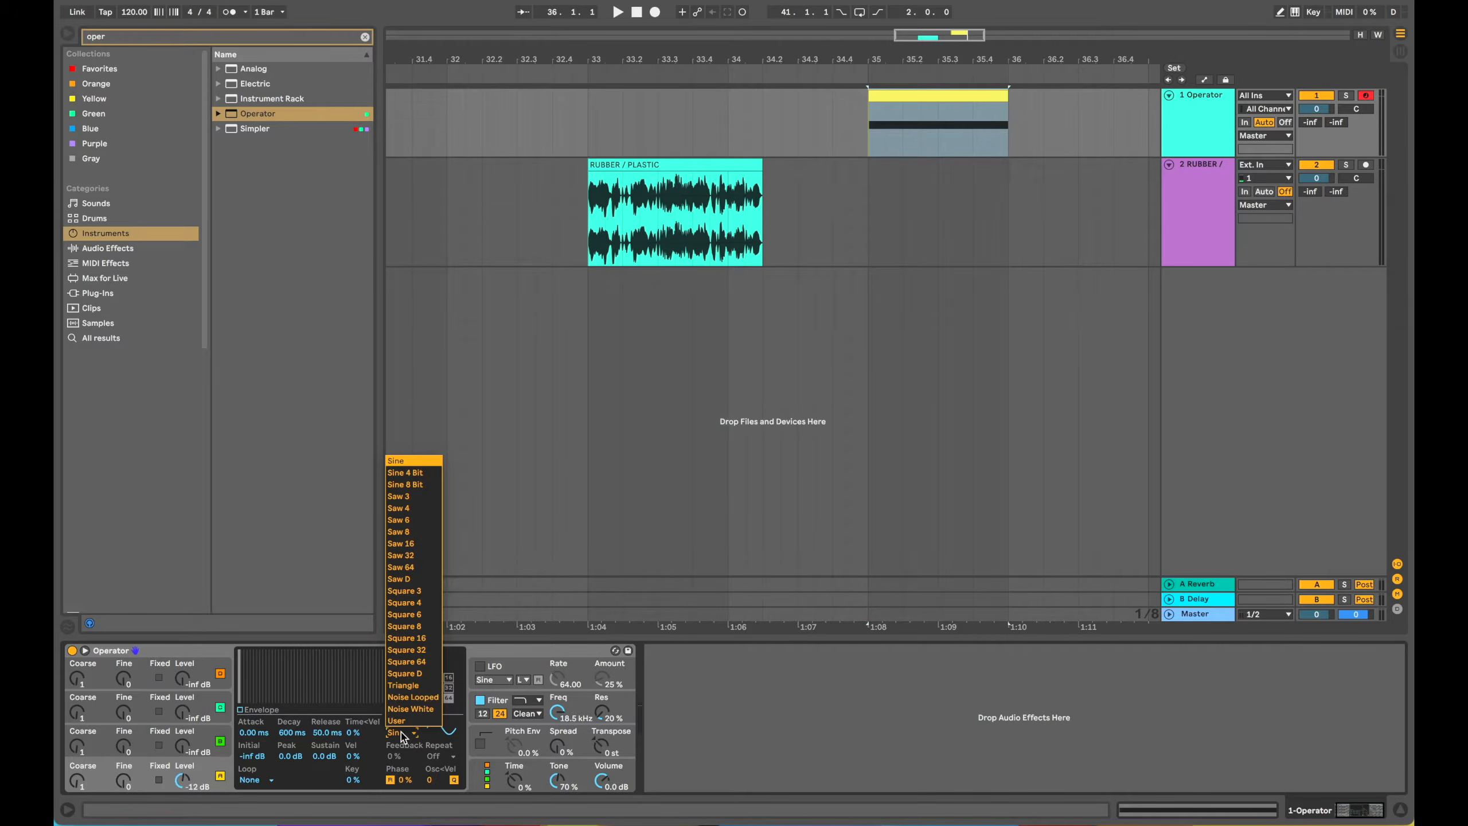
pyautogui.click(405, 673)
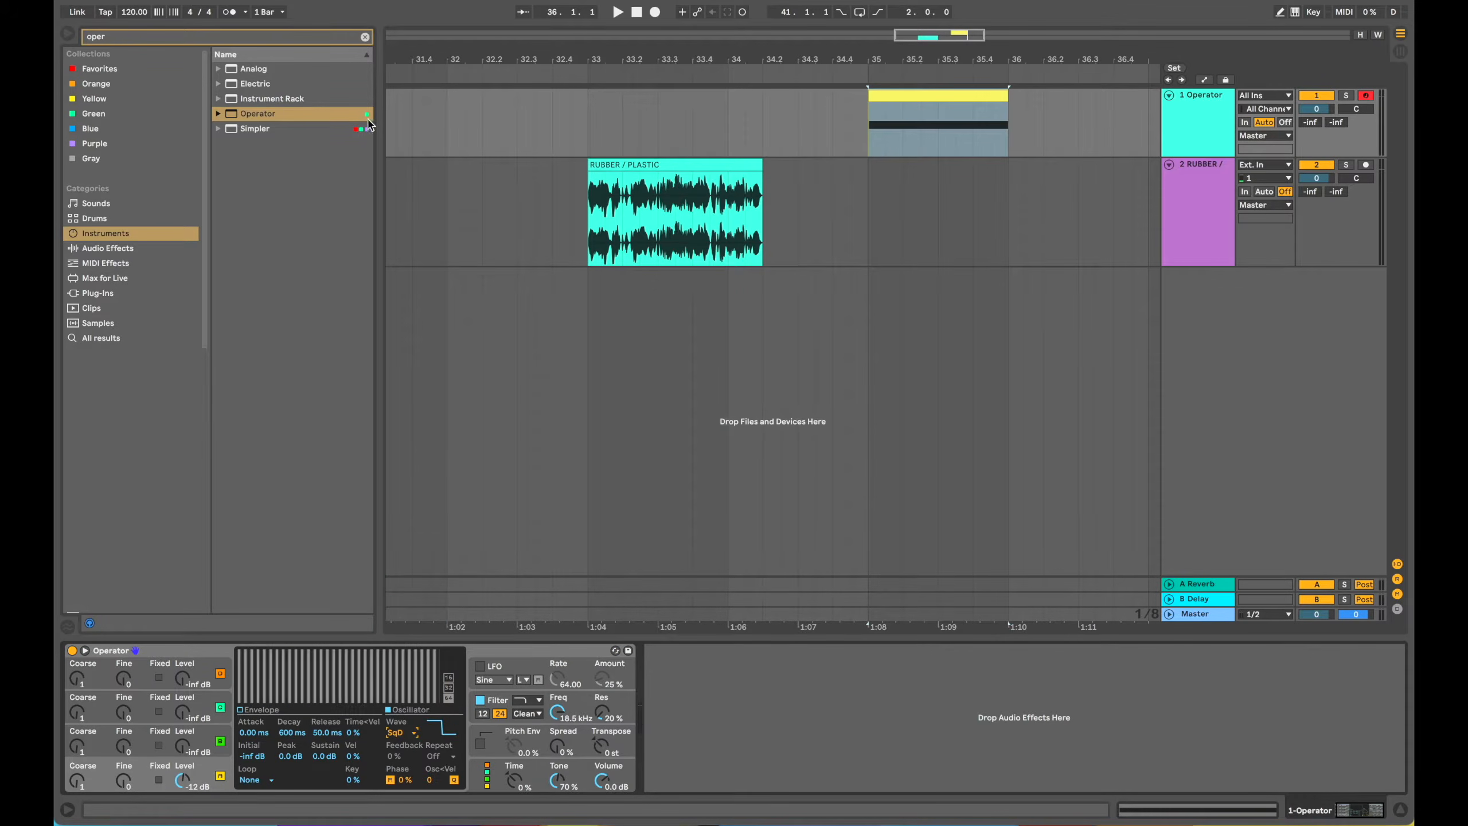
# Step: Clear the browser search and play back the MIDI clip at bar 35
pyautogui.click(365, 37)
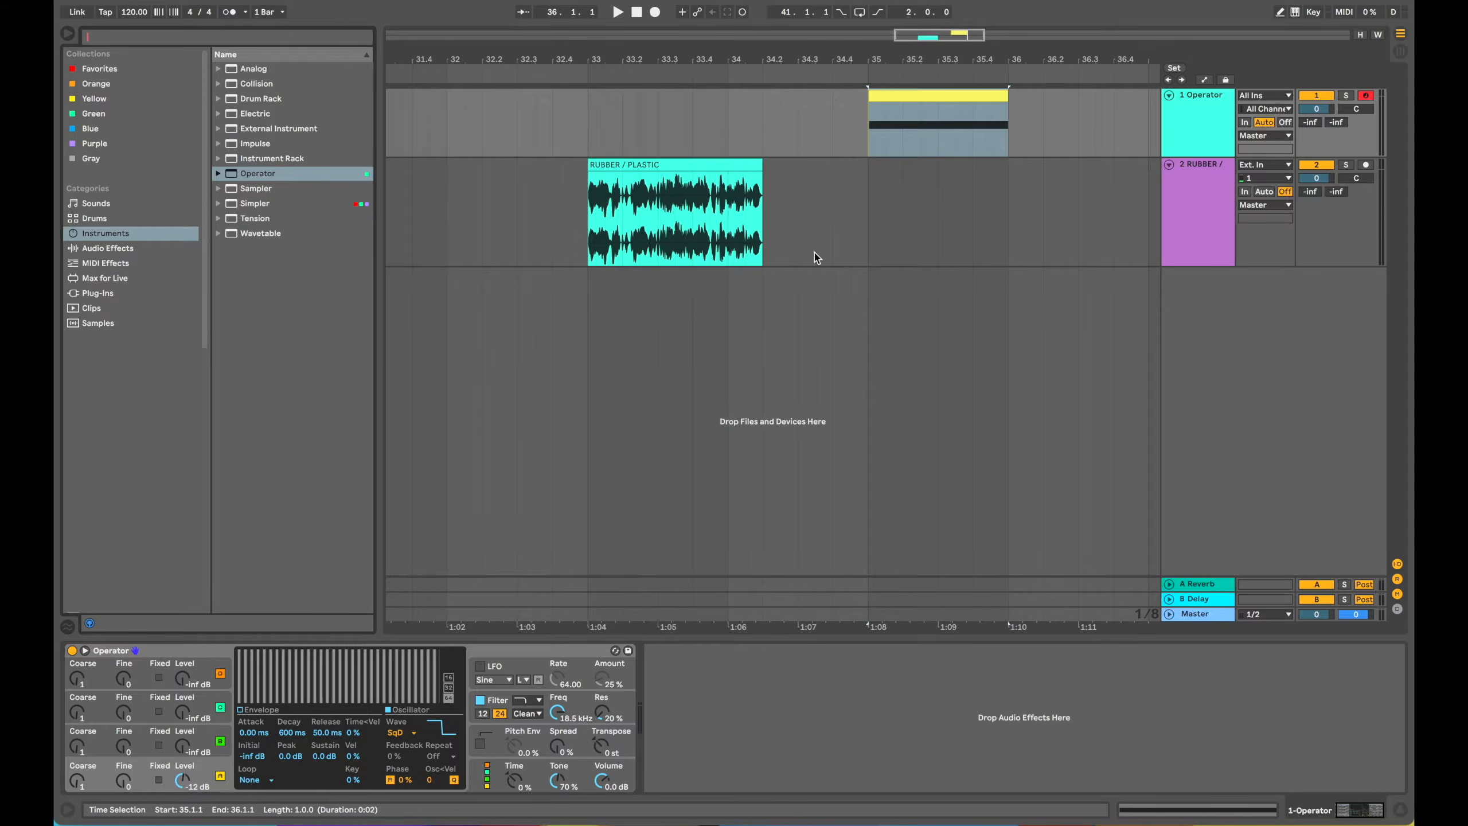
pyautogui.click(905, 94)
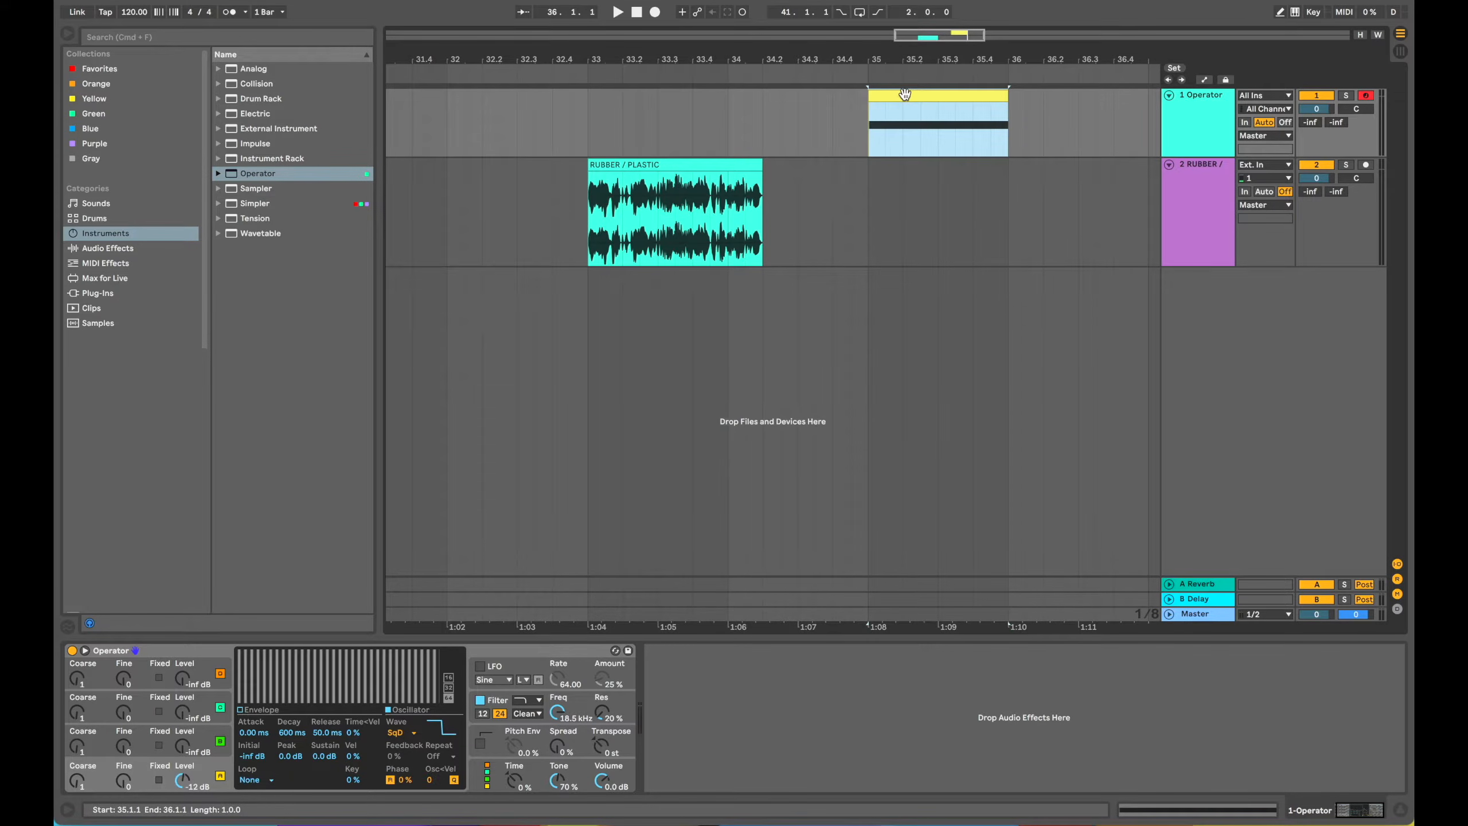
pyautogui.press('space')
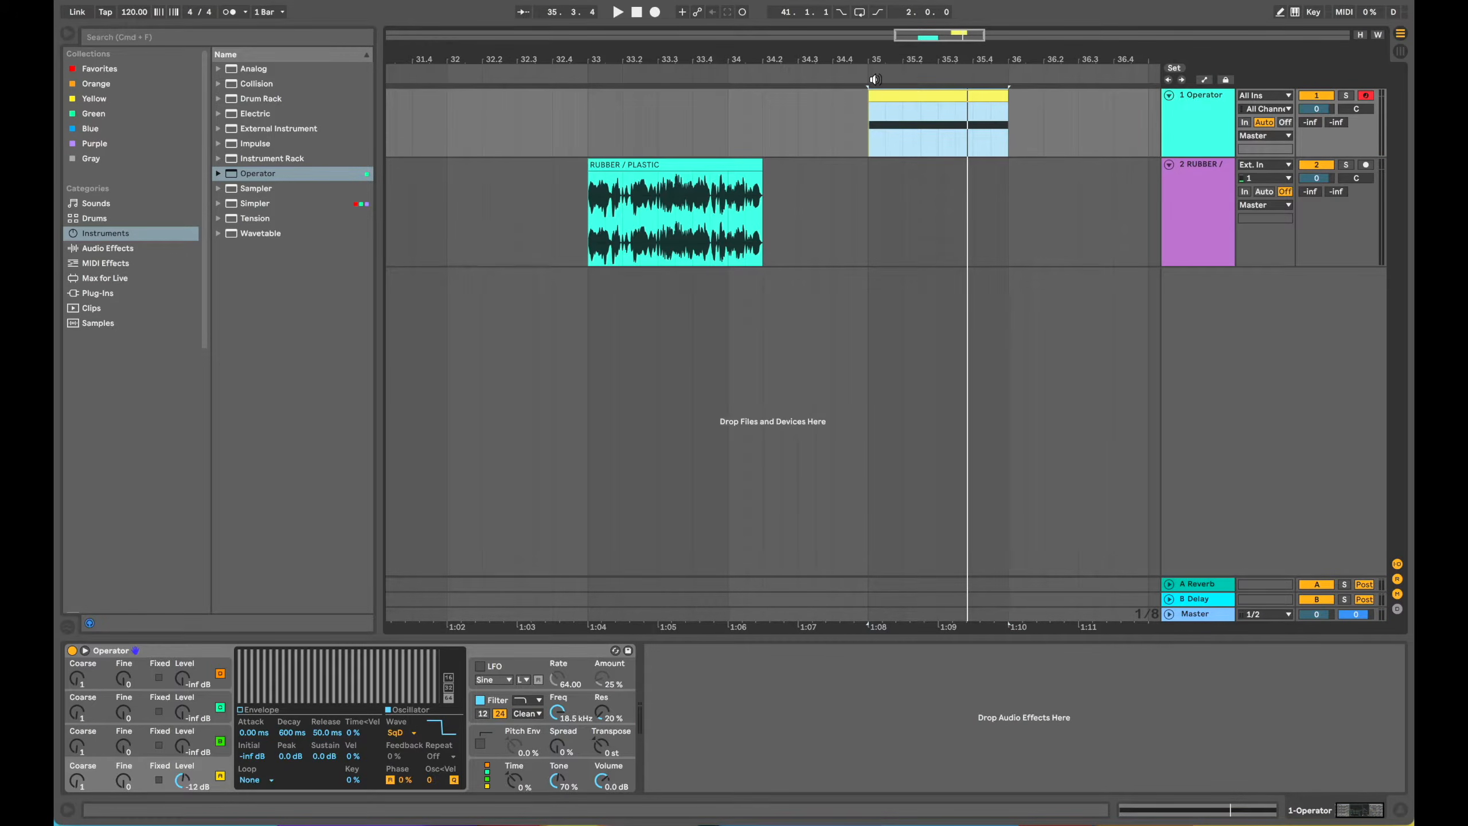
# Step: Find the Vocoder among the audio effects and load it after Operator
pyautogui.click(290, 43)
pyautogui.write('vp')
pyautogui.press('BackSpace')
pyautogui.write('oc')
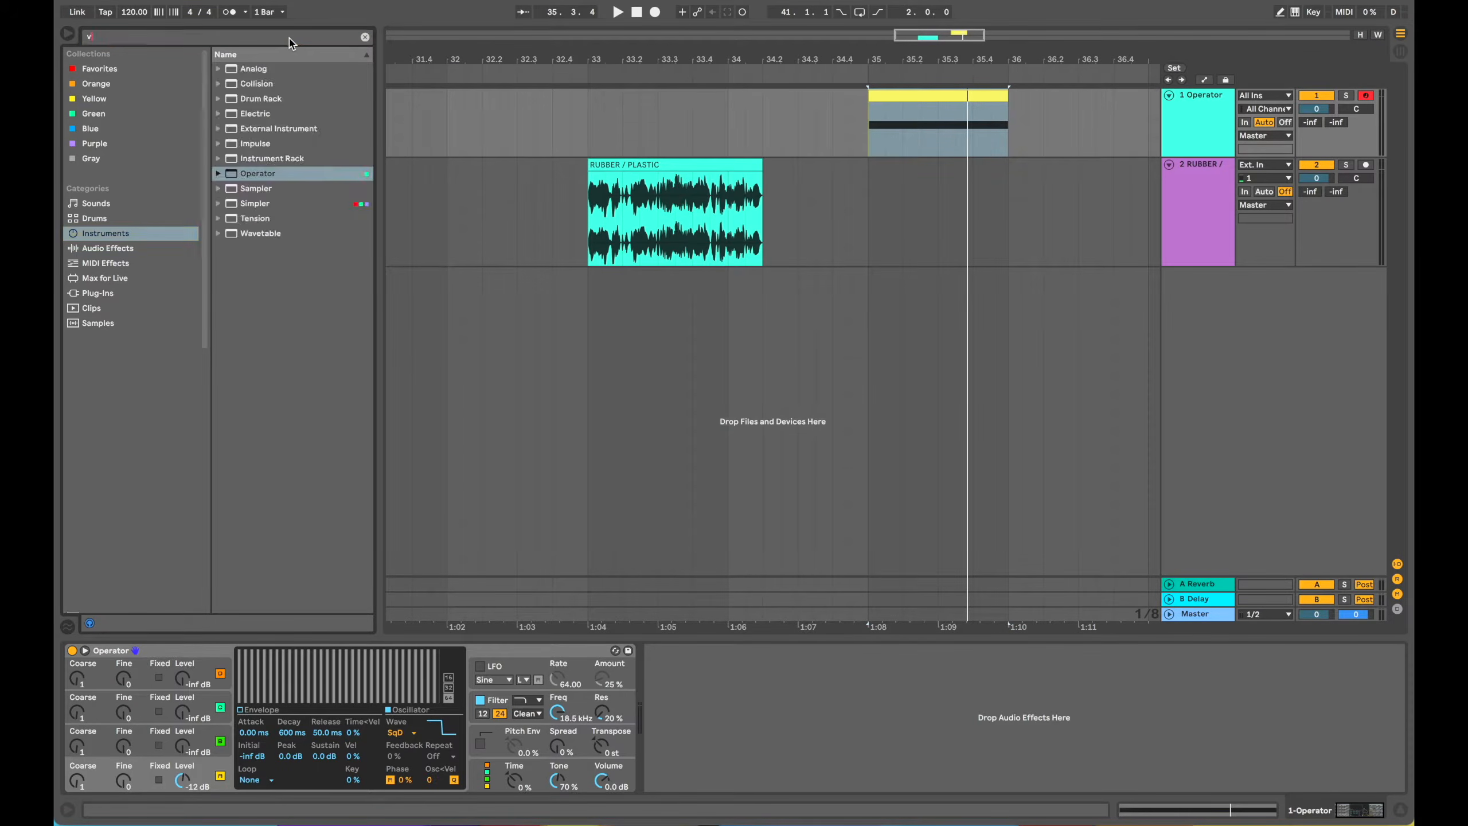
pyautogui.write('o')
pyautogui.click(120, 249)
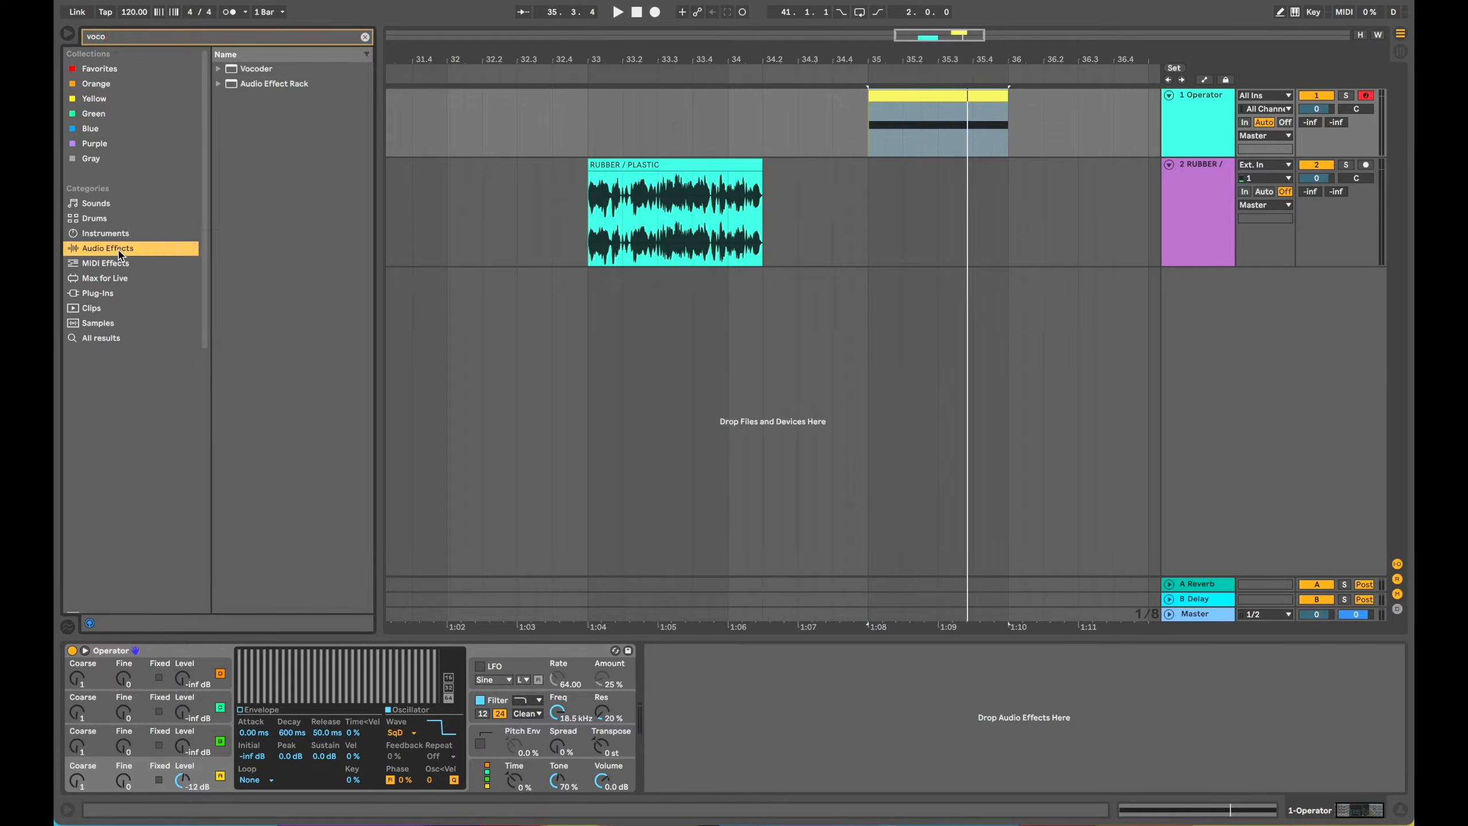
pyautogui.doubleClick(254, 69)
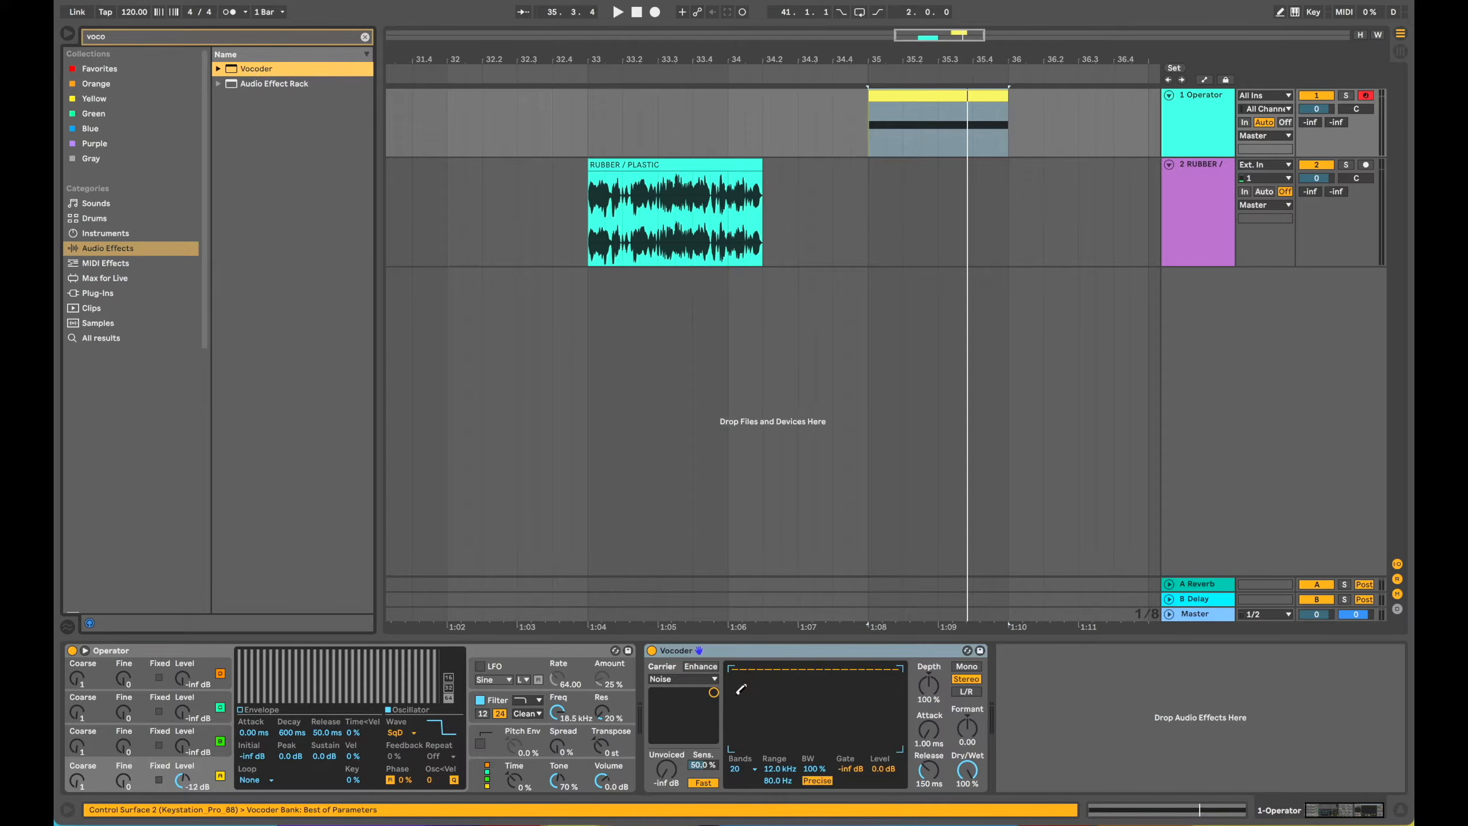
# Step: Turn on Enhance in the Vocoder, set its carrier to Pitch Tracking and play back the result
pyautogui.click(724, 652)
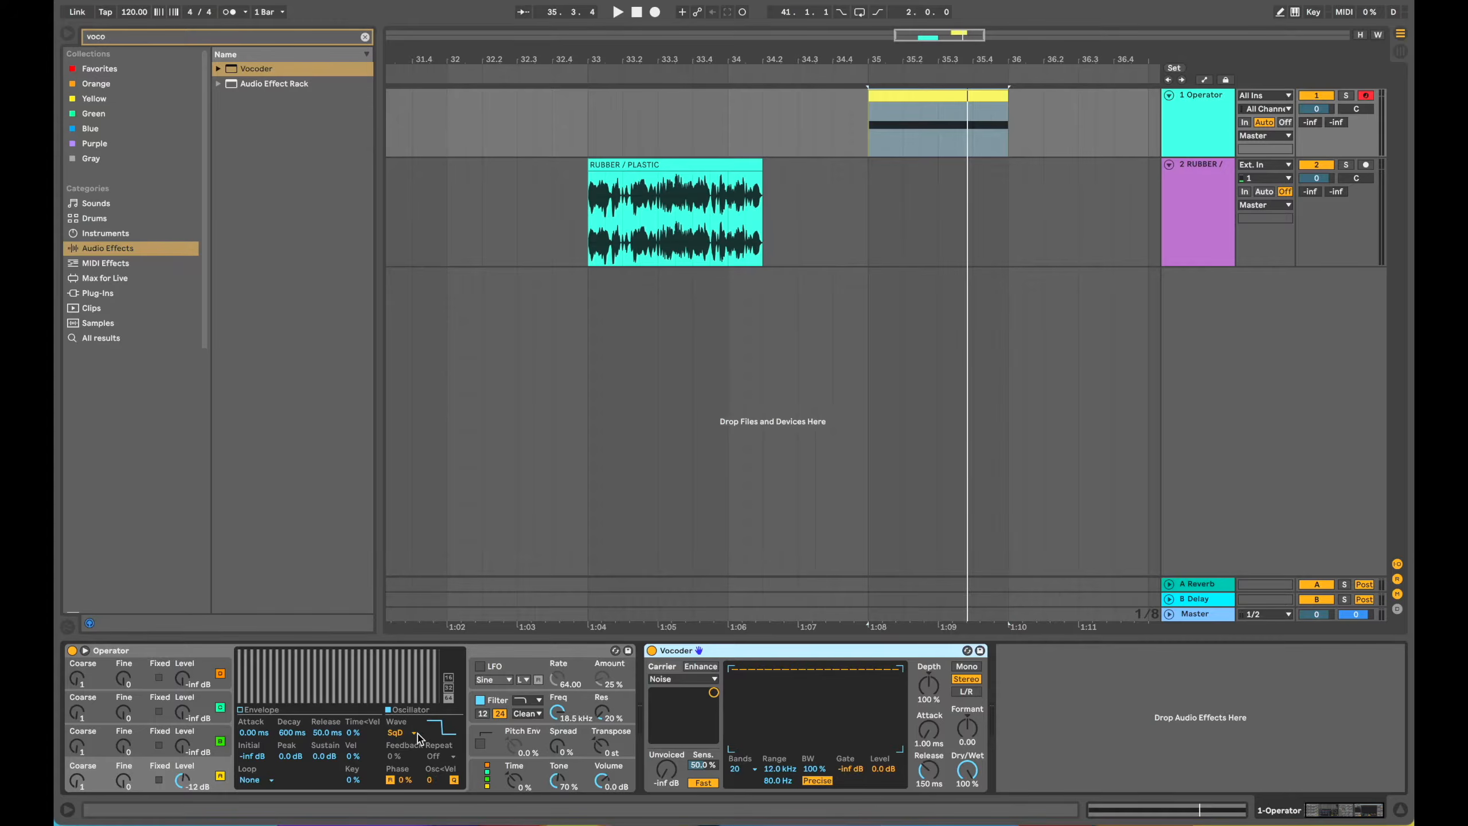
pyautogui.click(701, 666)
pyautogui.click(693, 679)
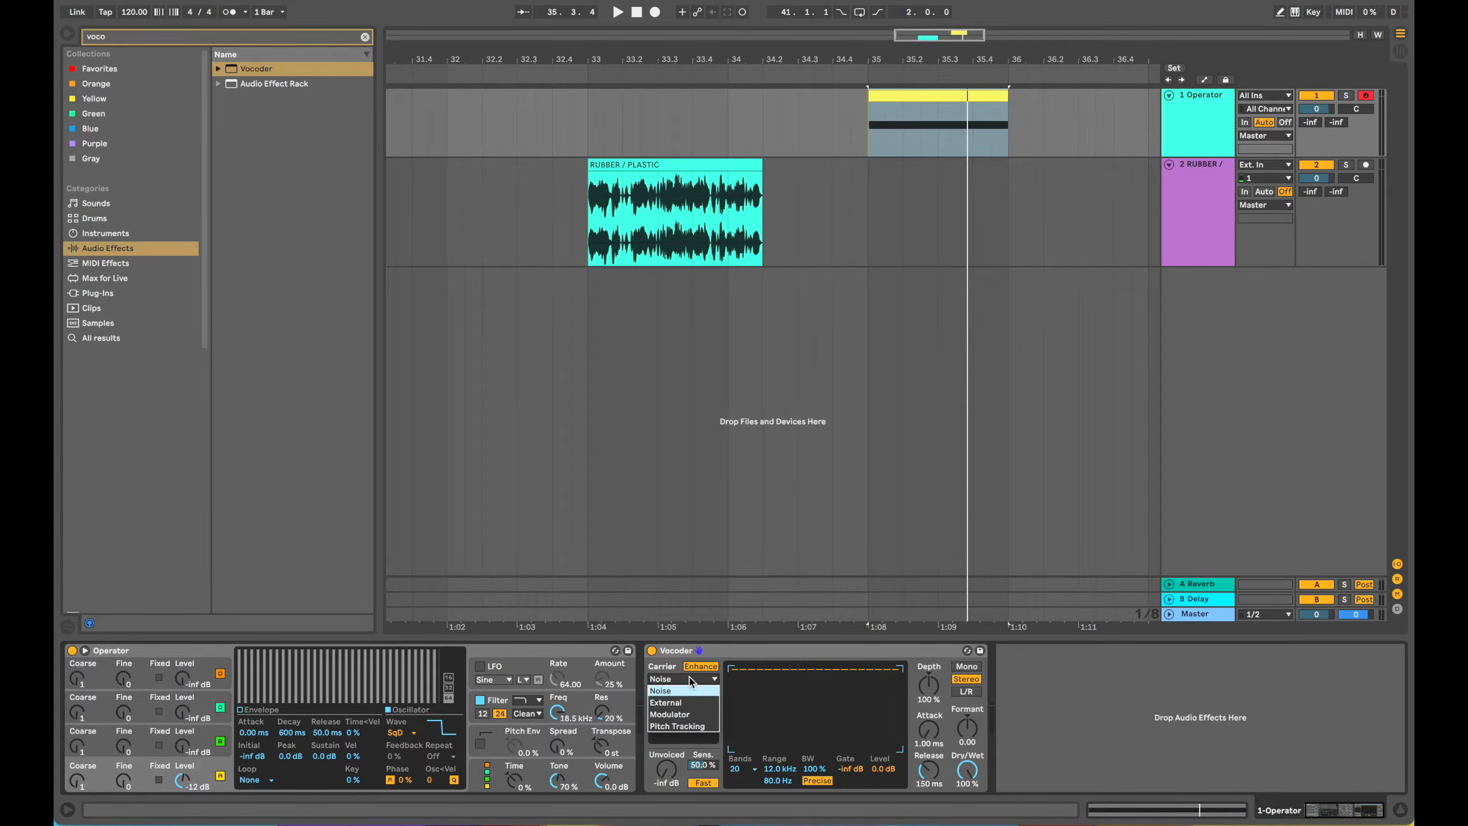
pyautogui.click(685, 726)
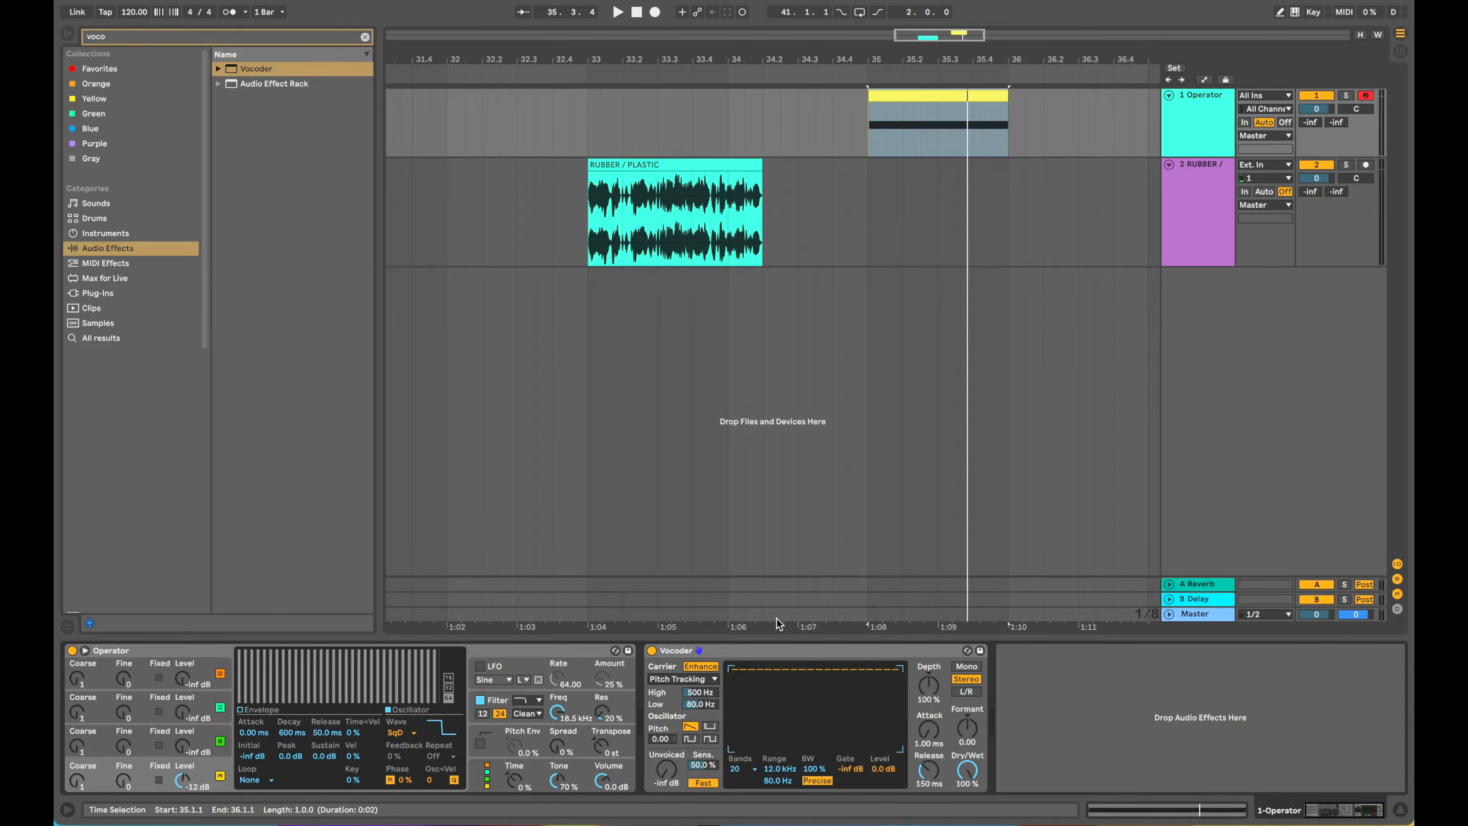
pyautogui.press('space')
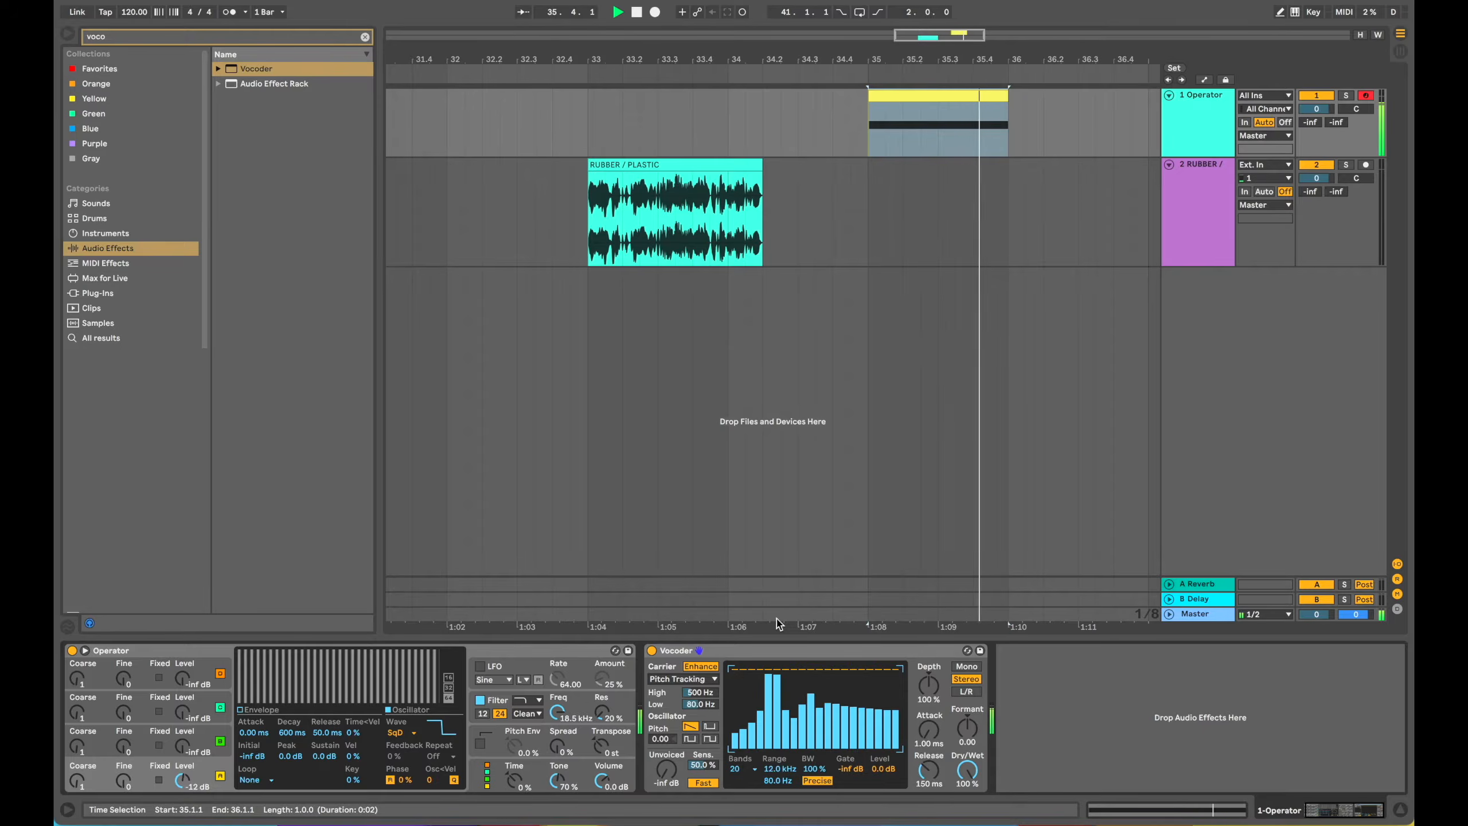
pyautogui.press('space')
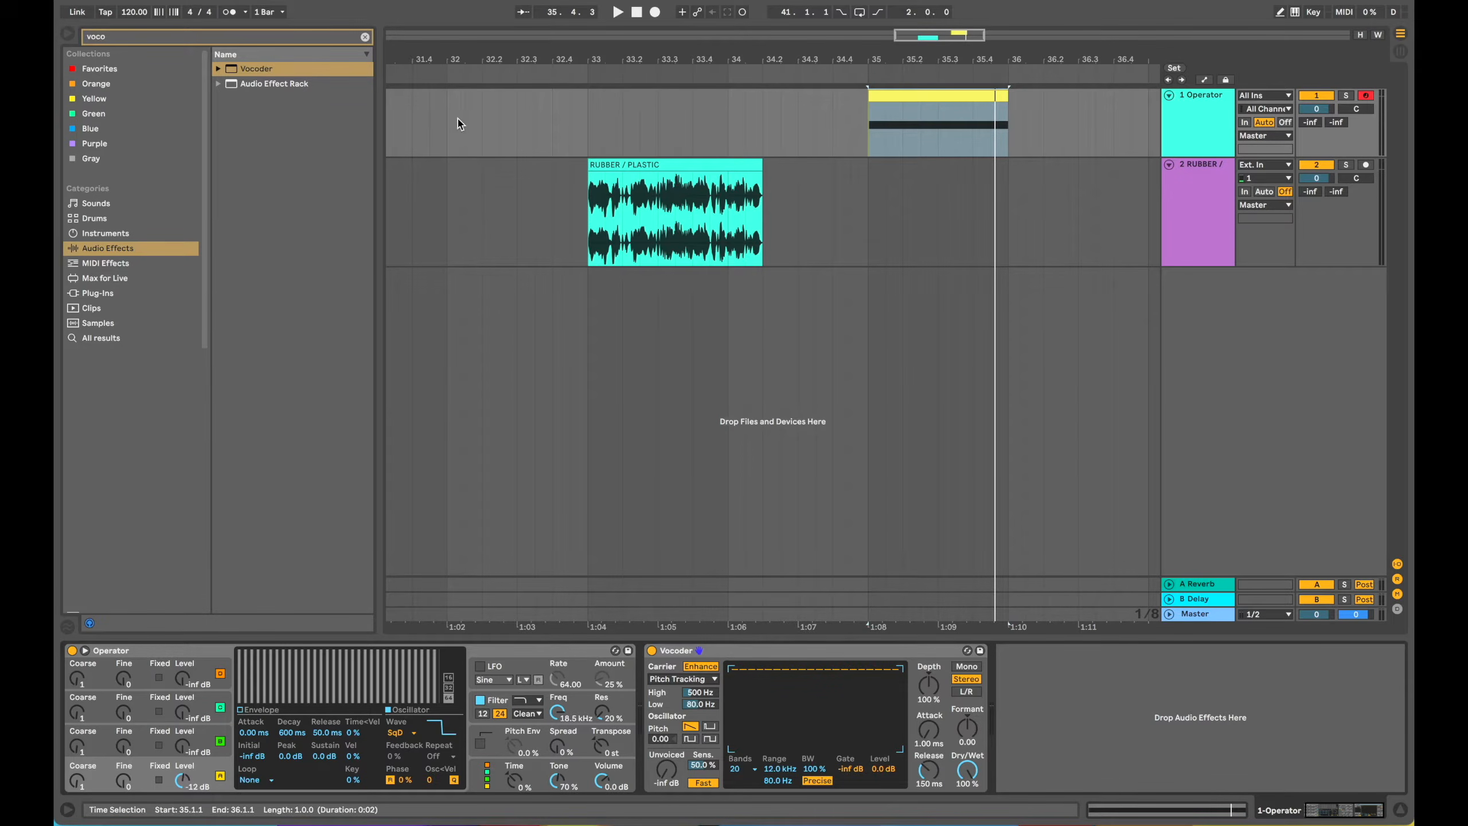
# Step: Add a Glue Compressor after the Vocoder with threshold -8.57 dB, makeup 4.29 dB and soft clipping on
pyautogui.click(365, 36)
pyautogui.write('glu')
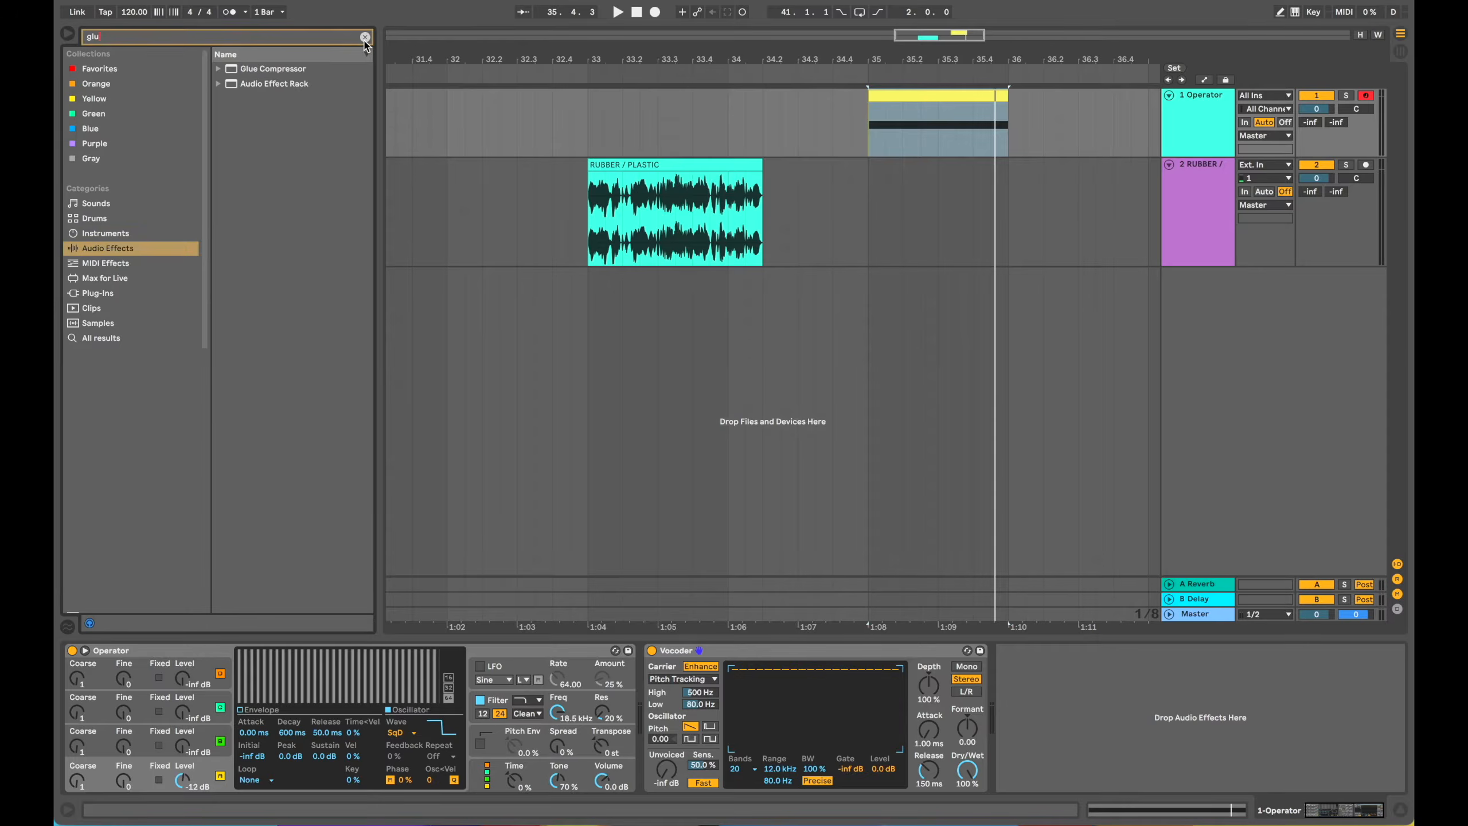
pyautogui.doubleClick(271, 70)
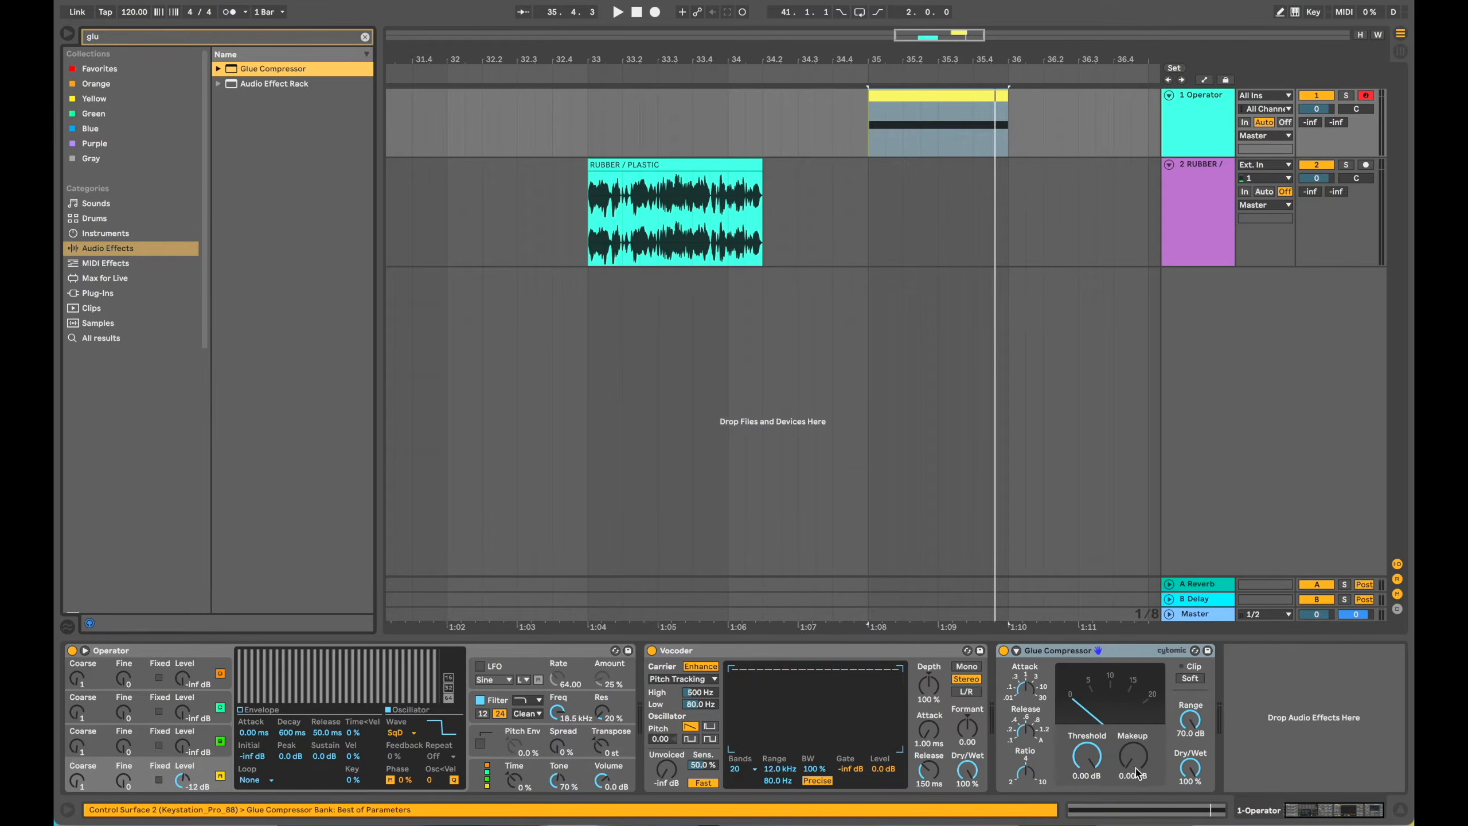
pyautogui.moveTo(1132, 756); pyautogui.dragTo(1086, 771)
pyautogui.click(1189, 678)
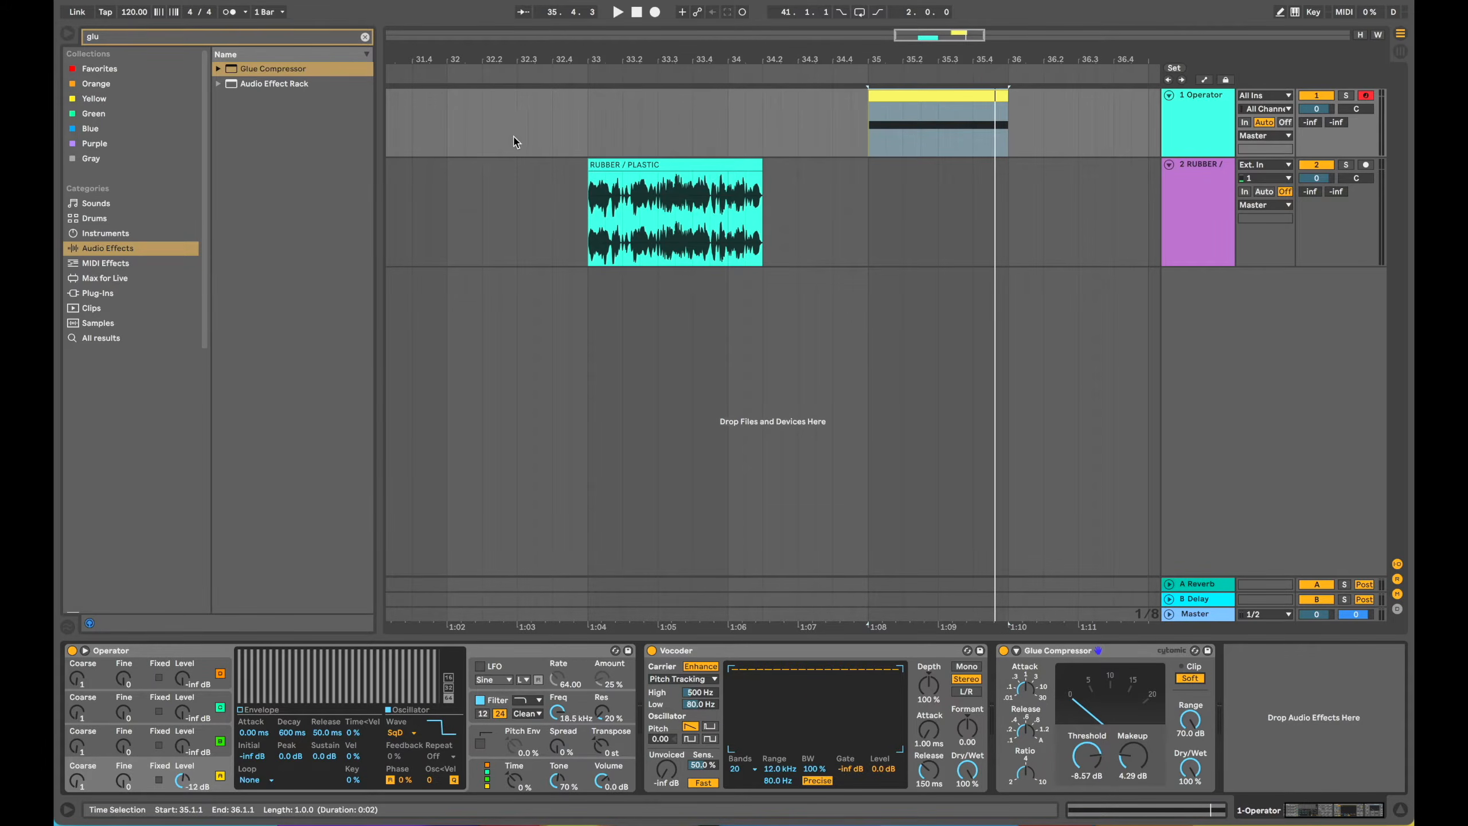
# Step: Load the Max for Live LFO, place it between the Vocoder and the Glue Compressor, and fold the Vocoder
pyautogui.click(365, 37)
pyautogui.write('lfo')
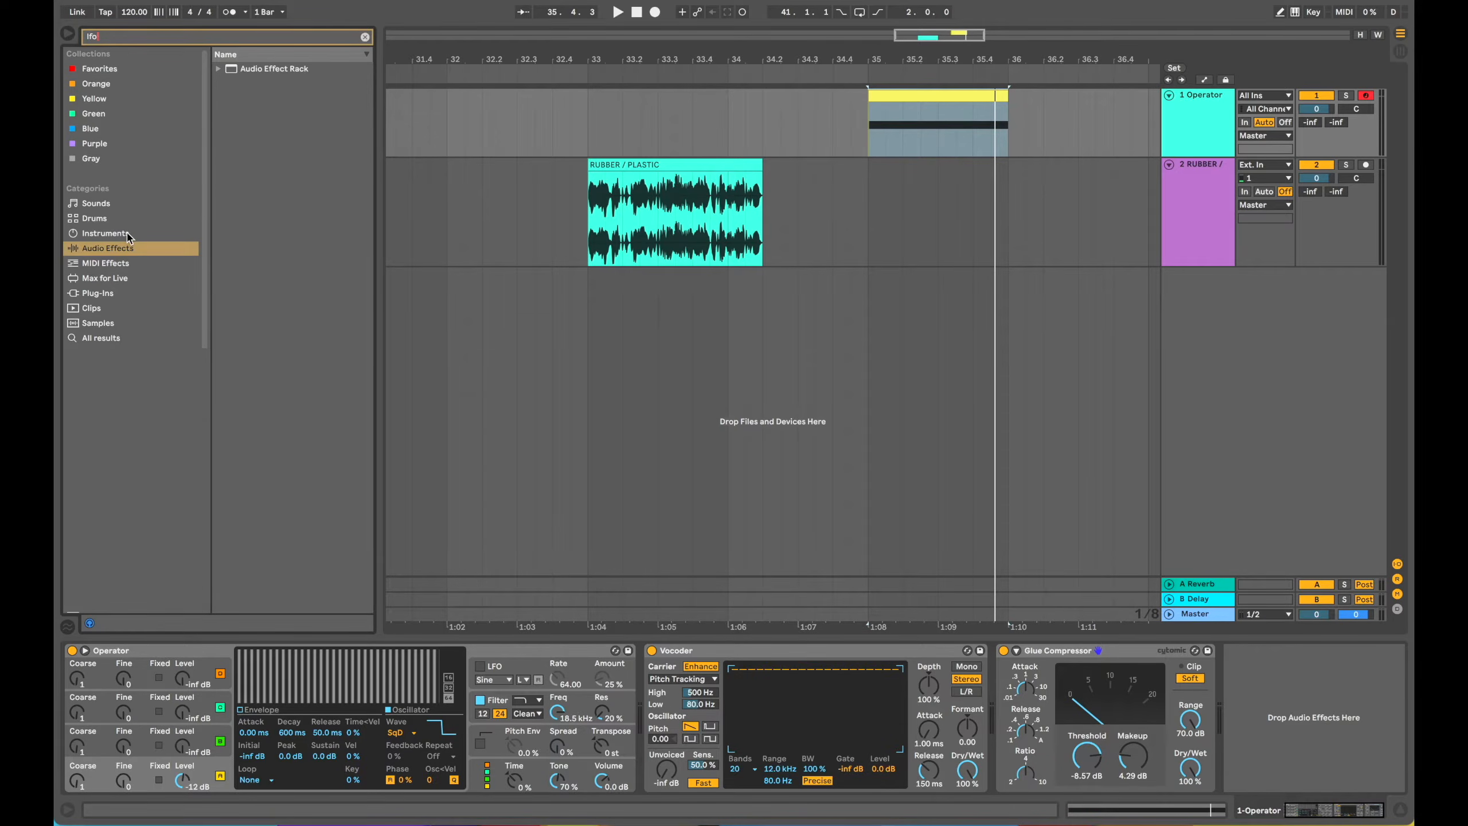
pyautogui.click(103, 279)
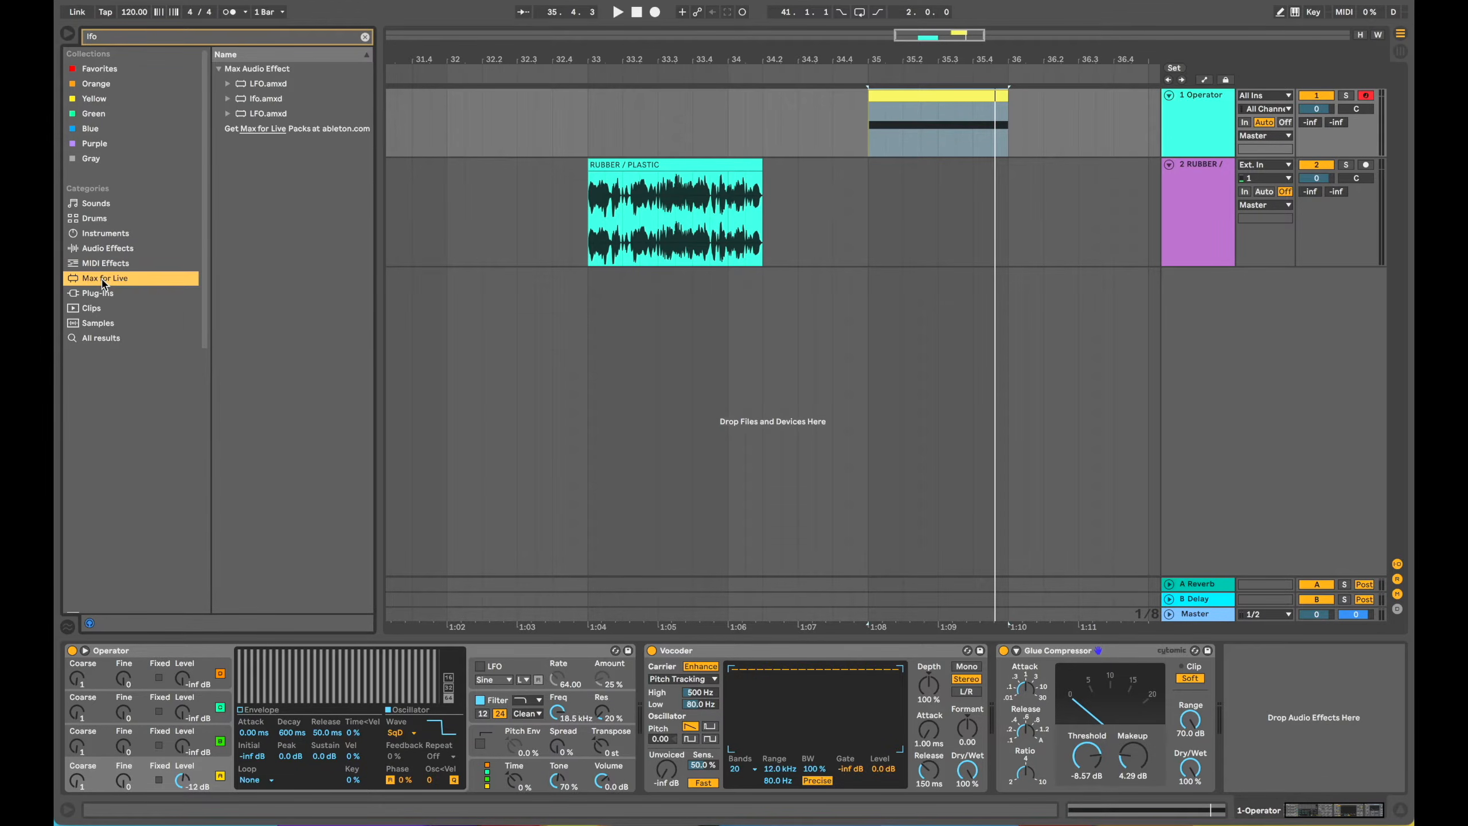
pyautogui.doubleClick(267, 83)
pyautogui.press('Escape')
pyautogui.moveTo(1307, 646); pyautogui.dragTo(1068, 658)
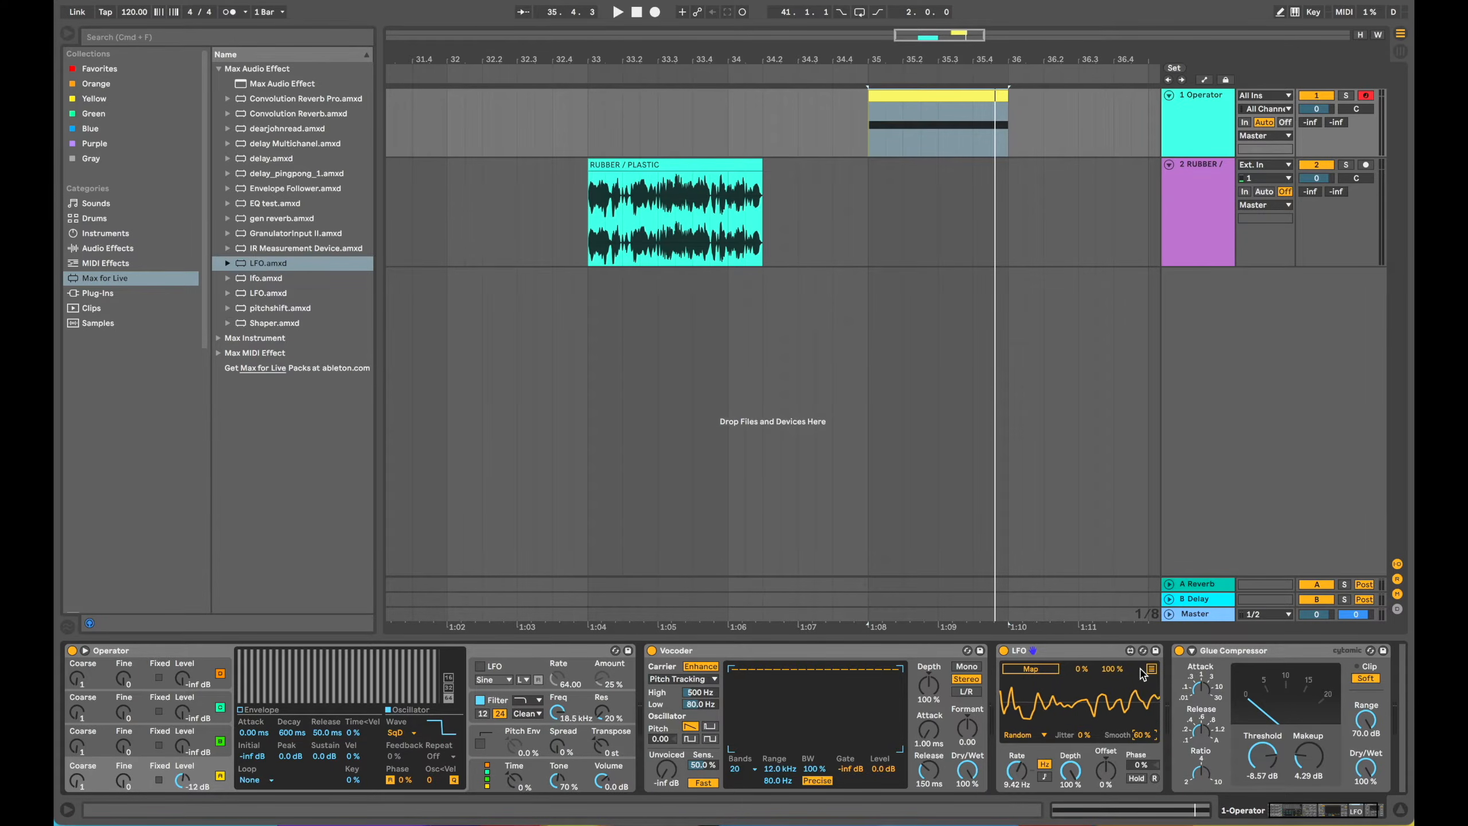
pyautogui.doubleClick(763, 652)
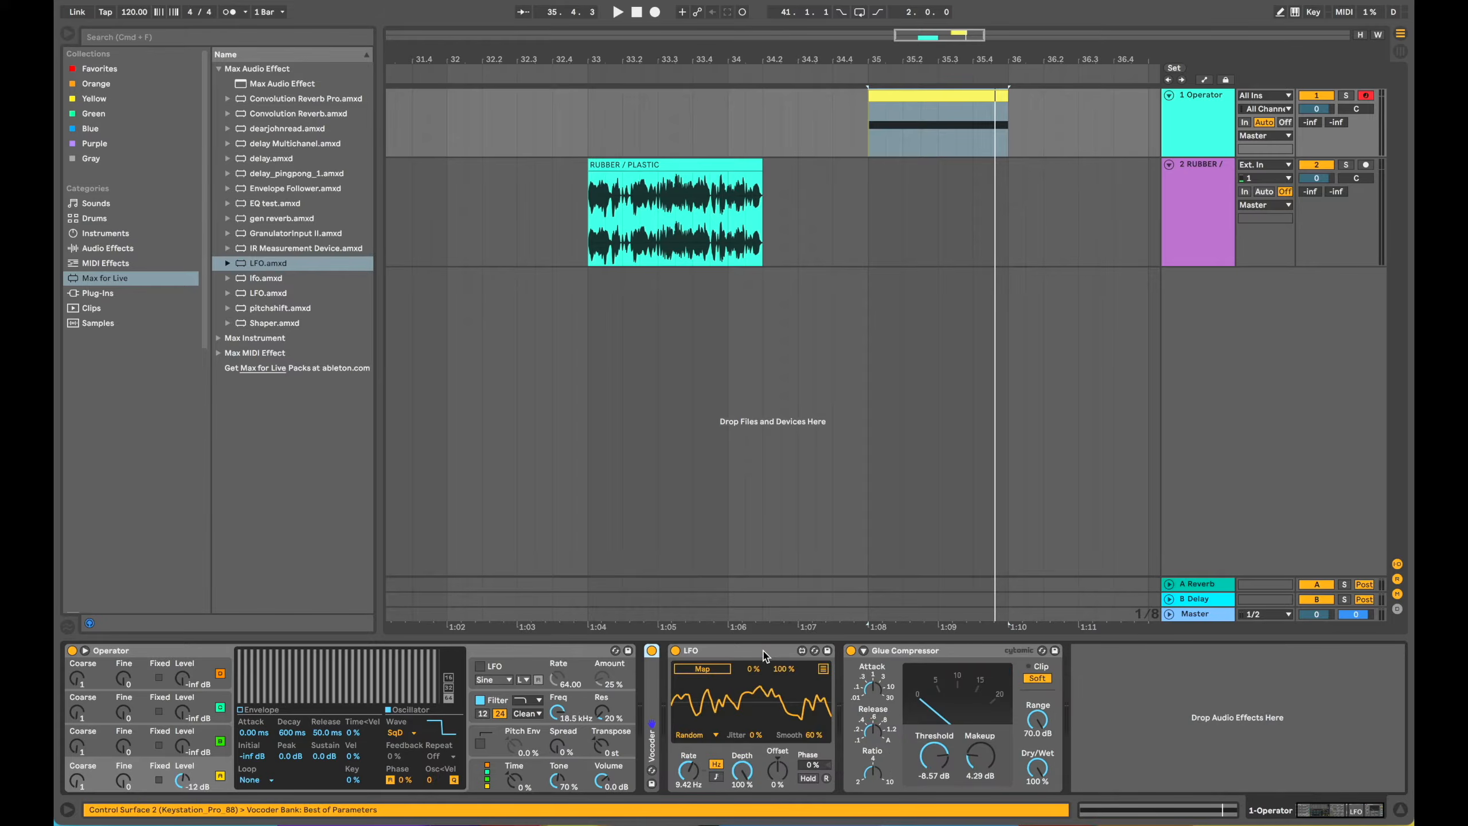
# Step: Find the Frequency Shifter among the audio effects and place it between the LFO and the Glue Compressor
pyautogui.click(94, 250)
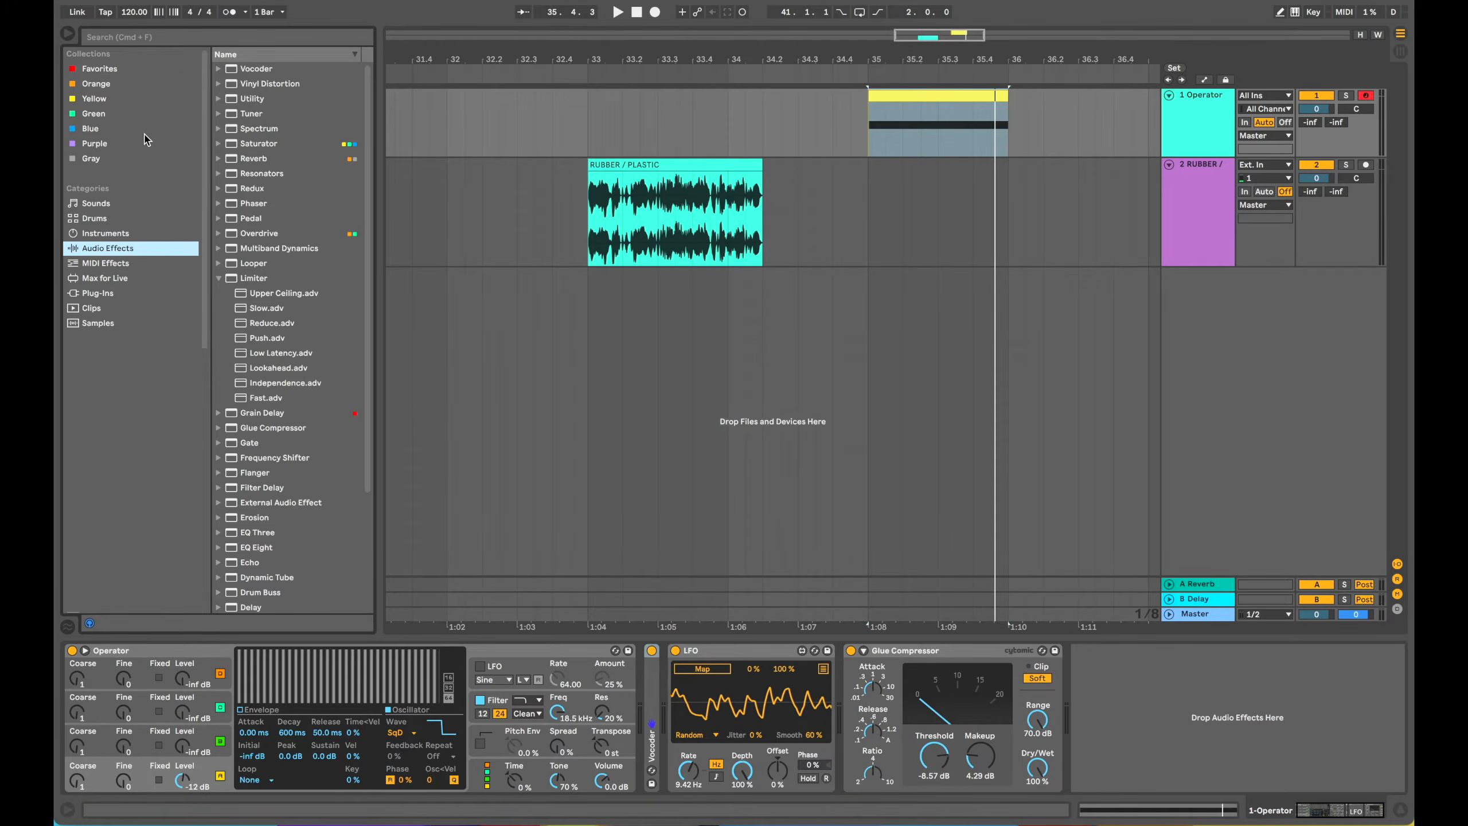
pyautogui.click(127, 38)
pyautogui.write('freq')
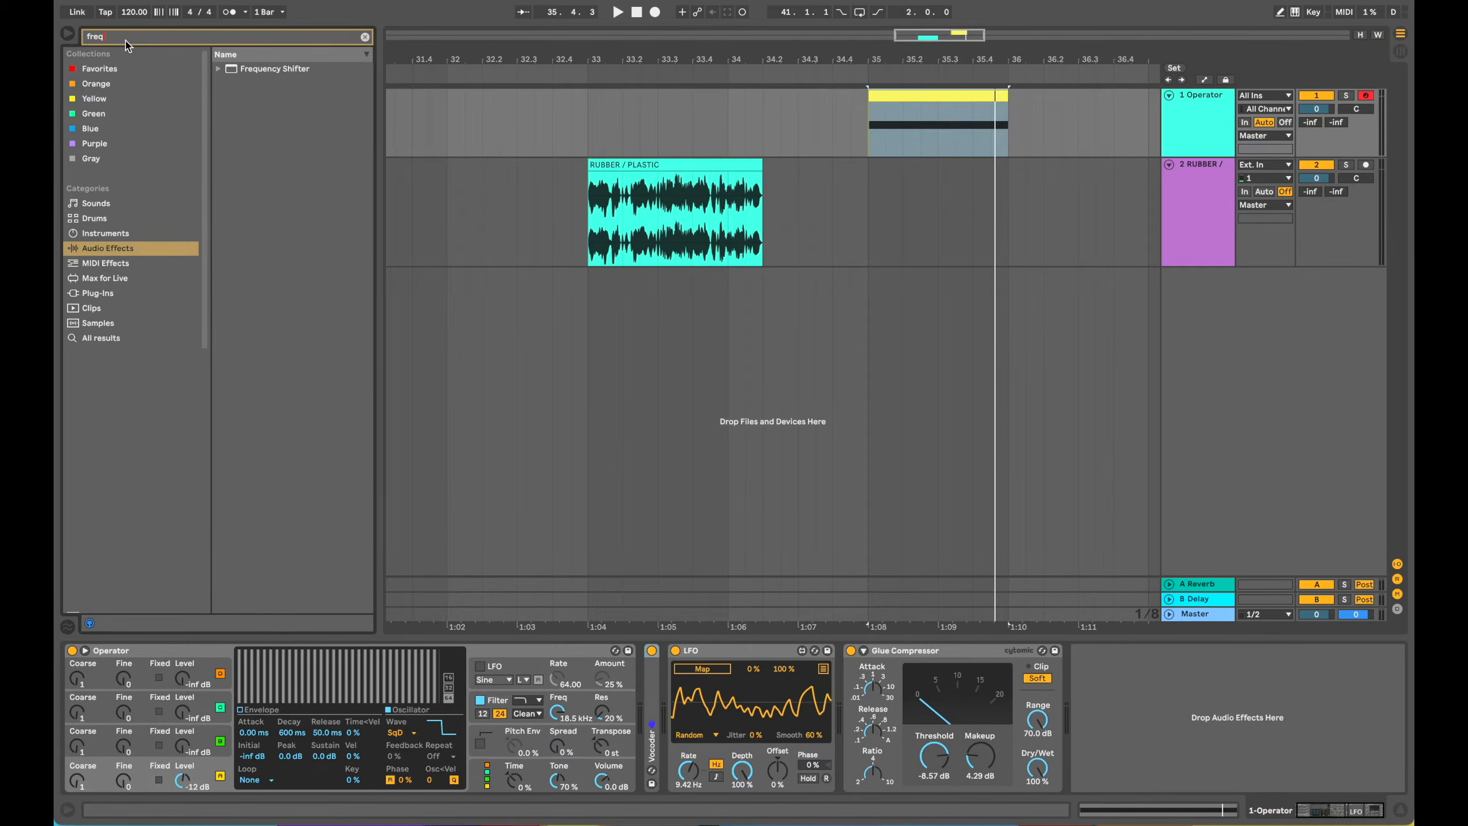
pyautogui.click(251, 70)
pyautogui.moveTo(252, 69); pyautogui.dragTo(855, 748)
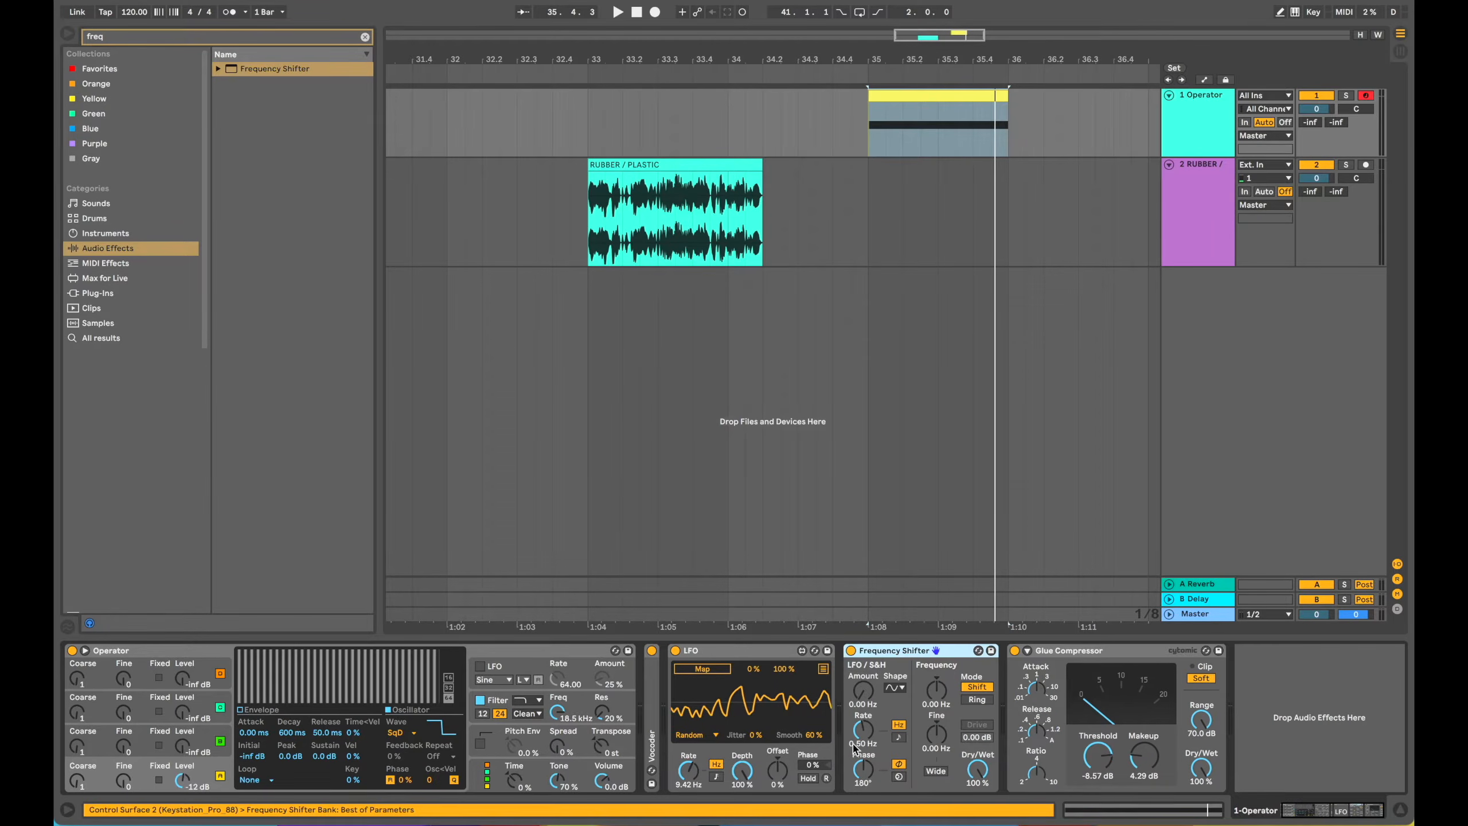
# Step: Search the audio effects for Auto Filter and load it directly after the Frequency Shifter
pyautogui.click(365, 37)
pyautogui.write('auto')
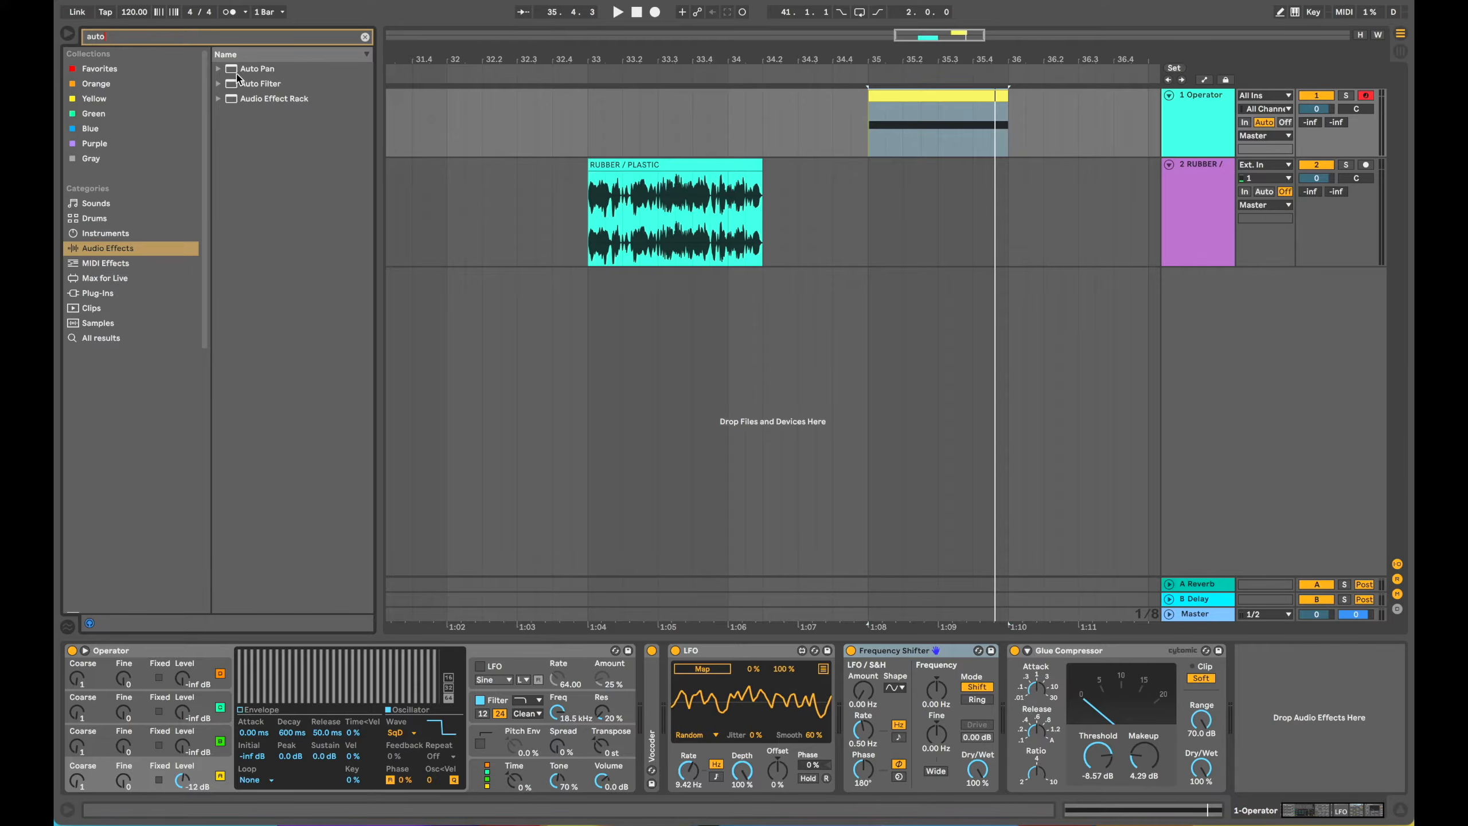
pyautogui.doubleClick(242, 83)
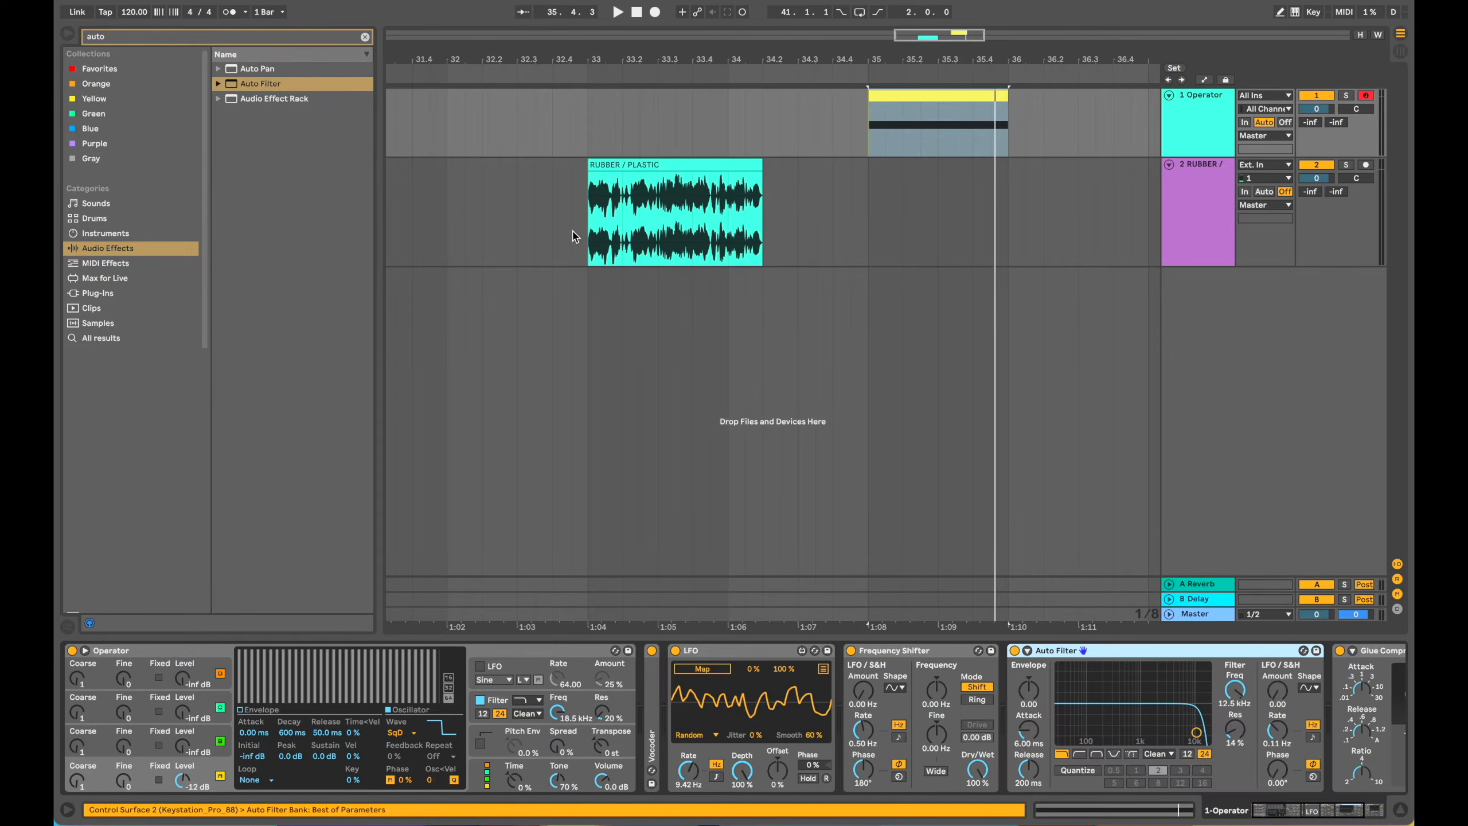
# Step: Search the audio effects for Phaser and insert it between the Auto Filter and the Glue Compressor
pyautogui.click(366, 37)
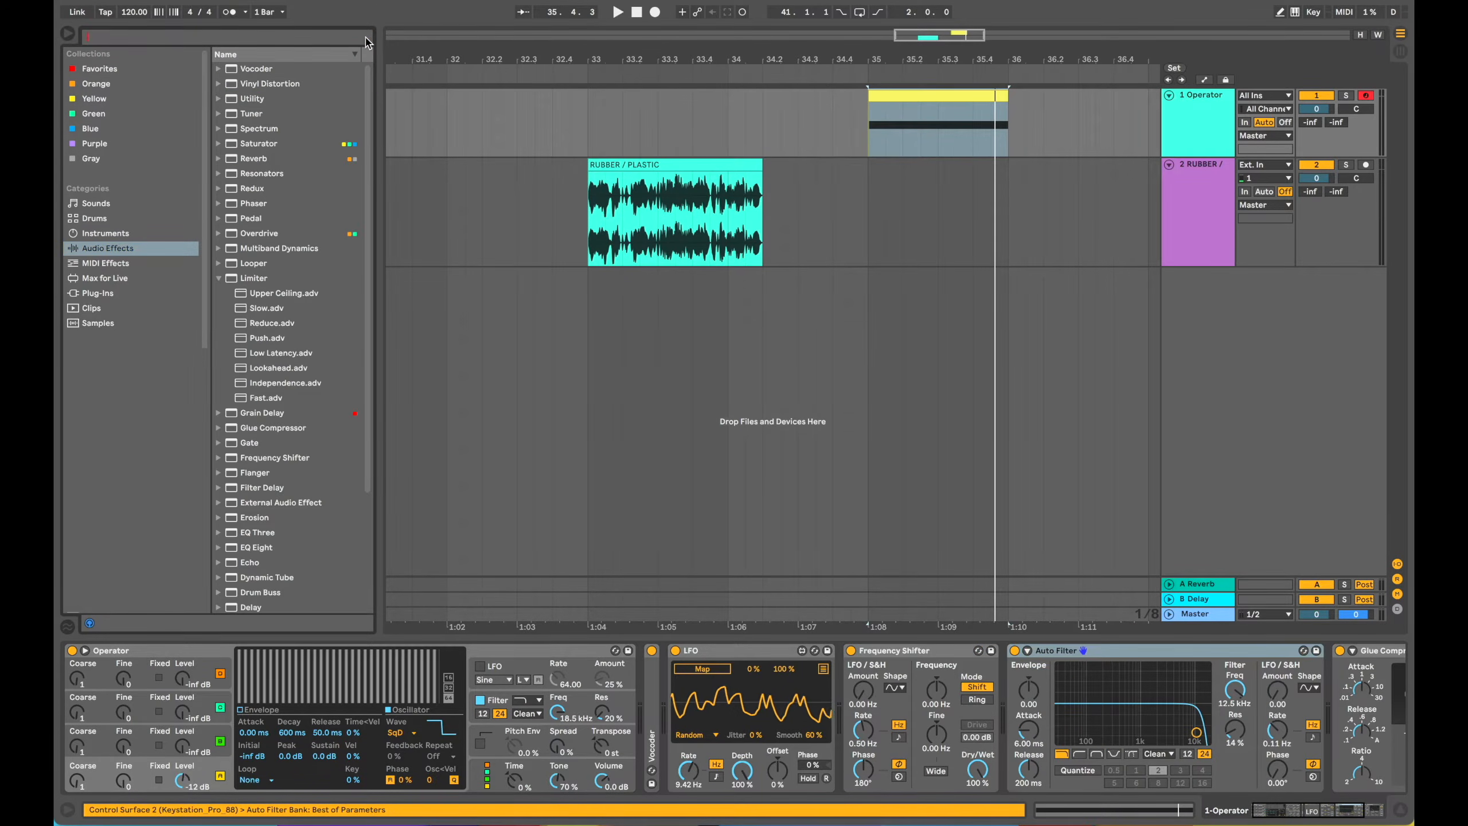
pyautogui.write('phaser')
pyautogui.moveTo(260, 70); pyautogui.dragTo(1071, 717)
pyautogui.hscroll(3, 809, 717)
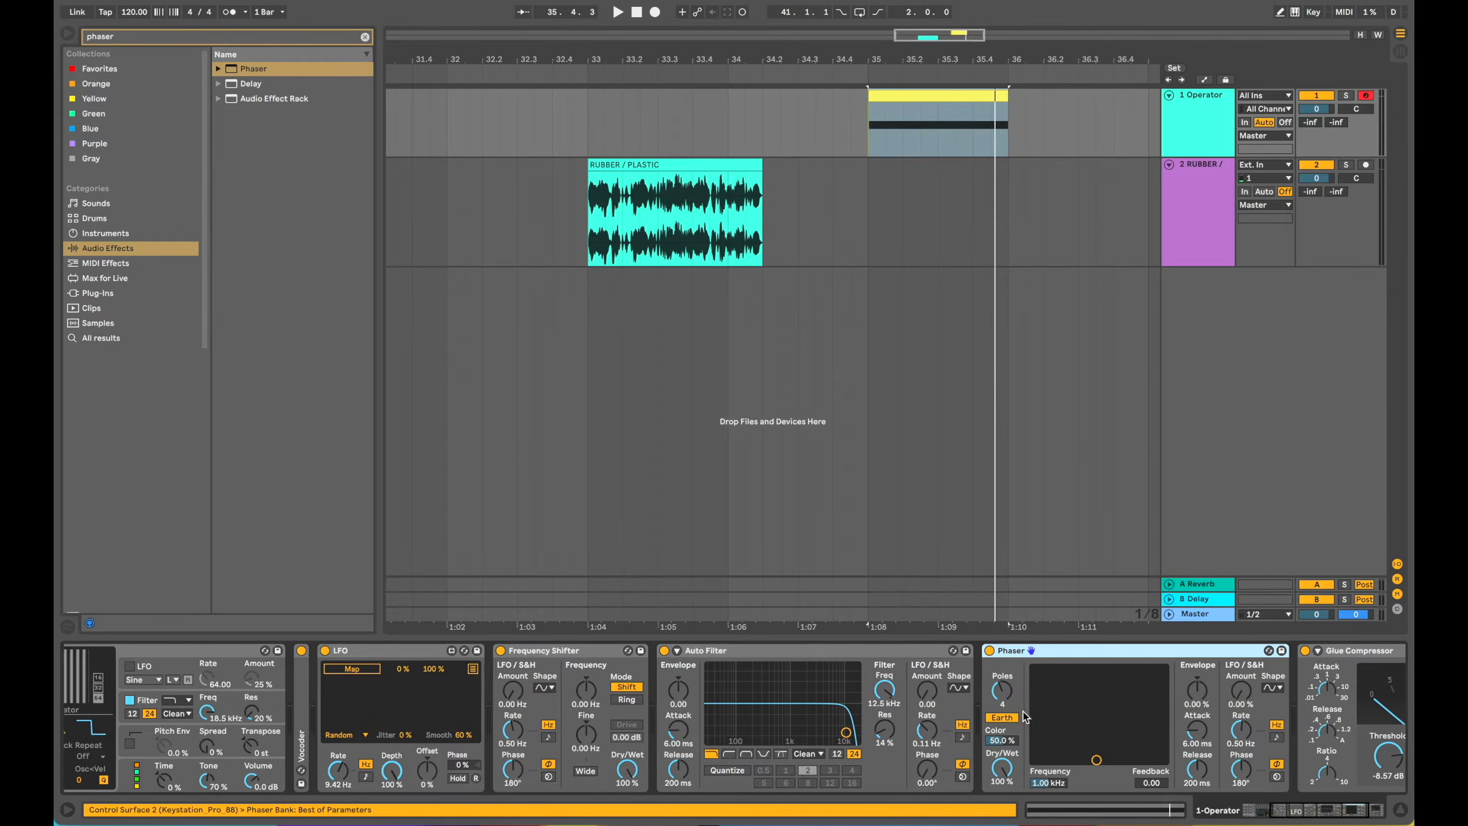
# Step: Expand the LFO's multi-parameter mapping list, and loop and play the yellow MIDI clip at bar 35
pyautogui.click(560, 651)
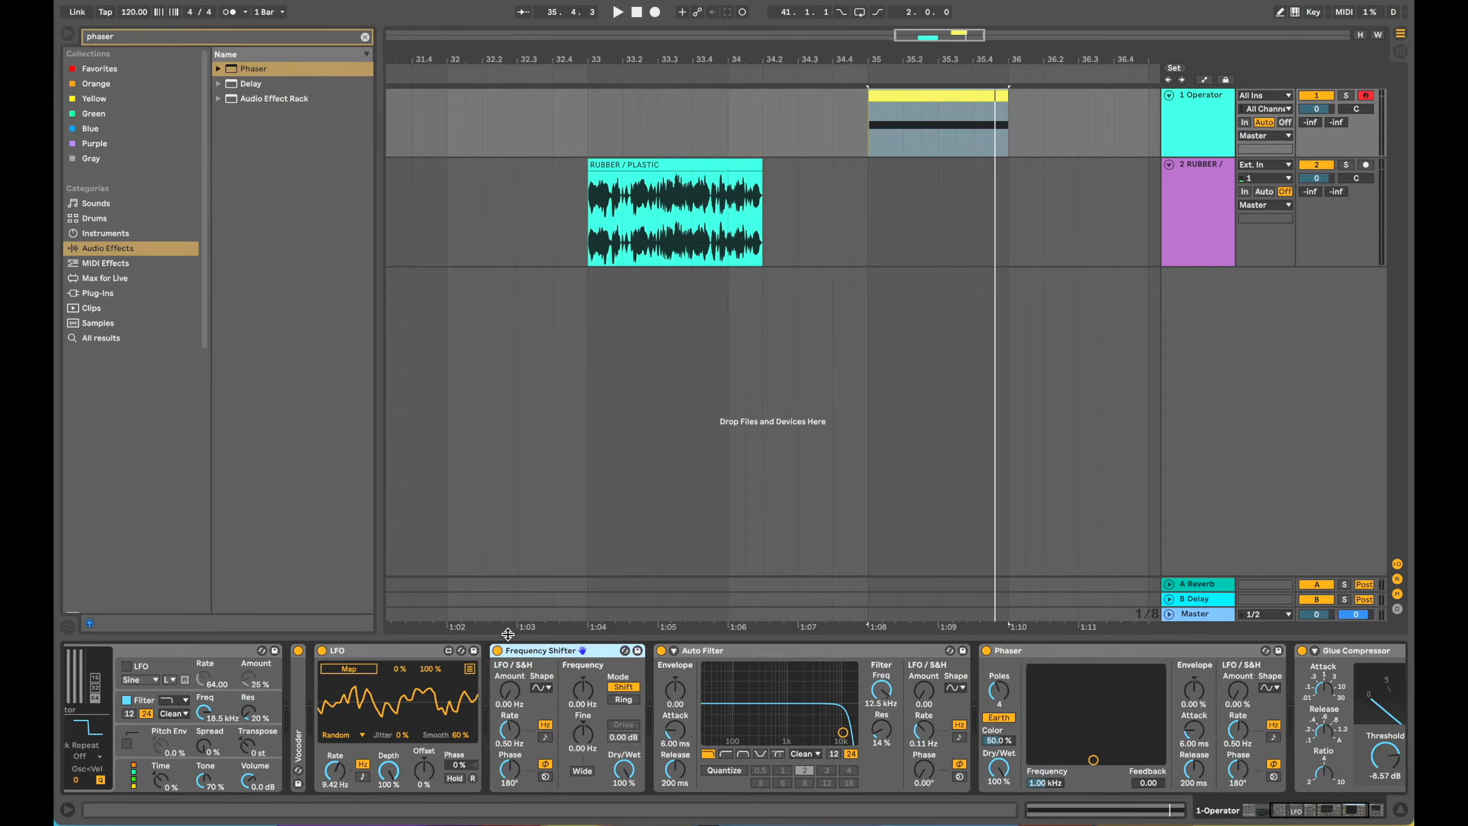
pyautogui.click(469, 670)
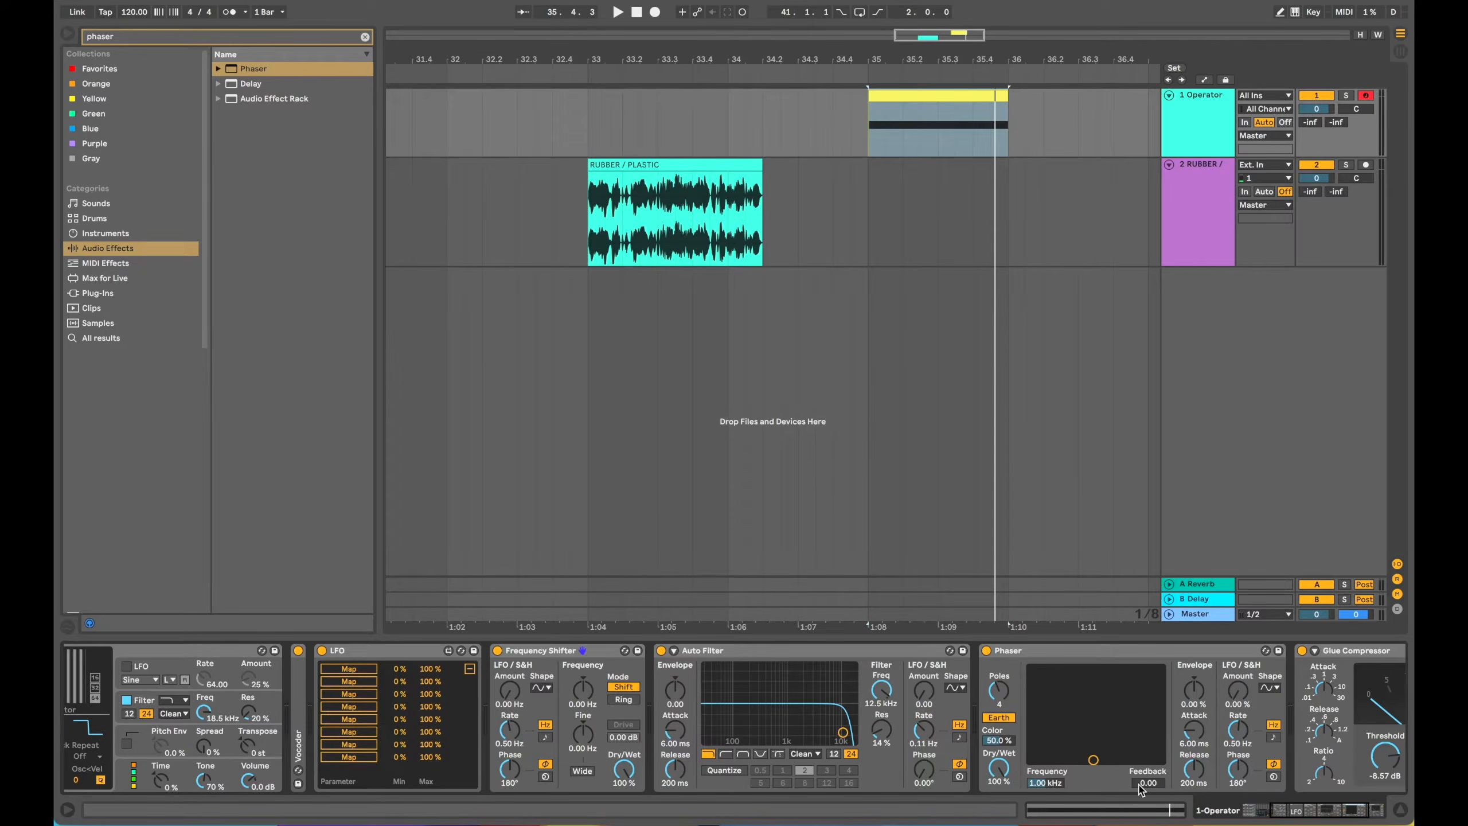
pyautogui.click(917, 95)
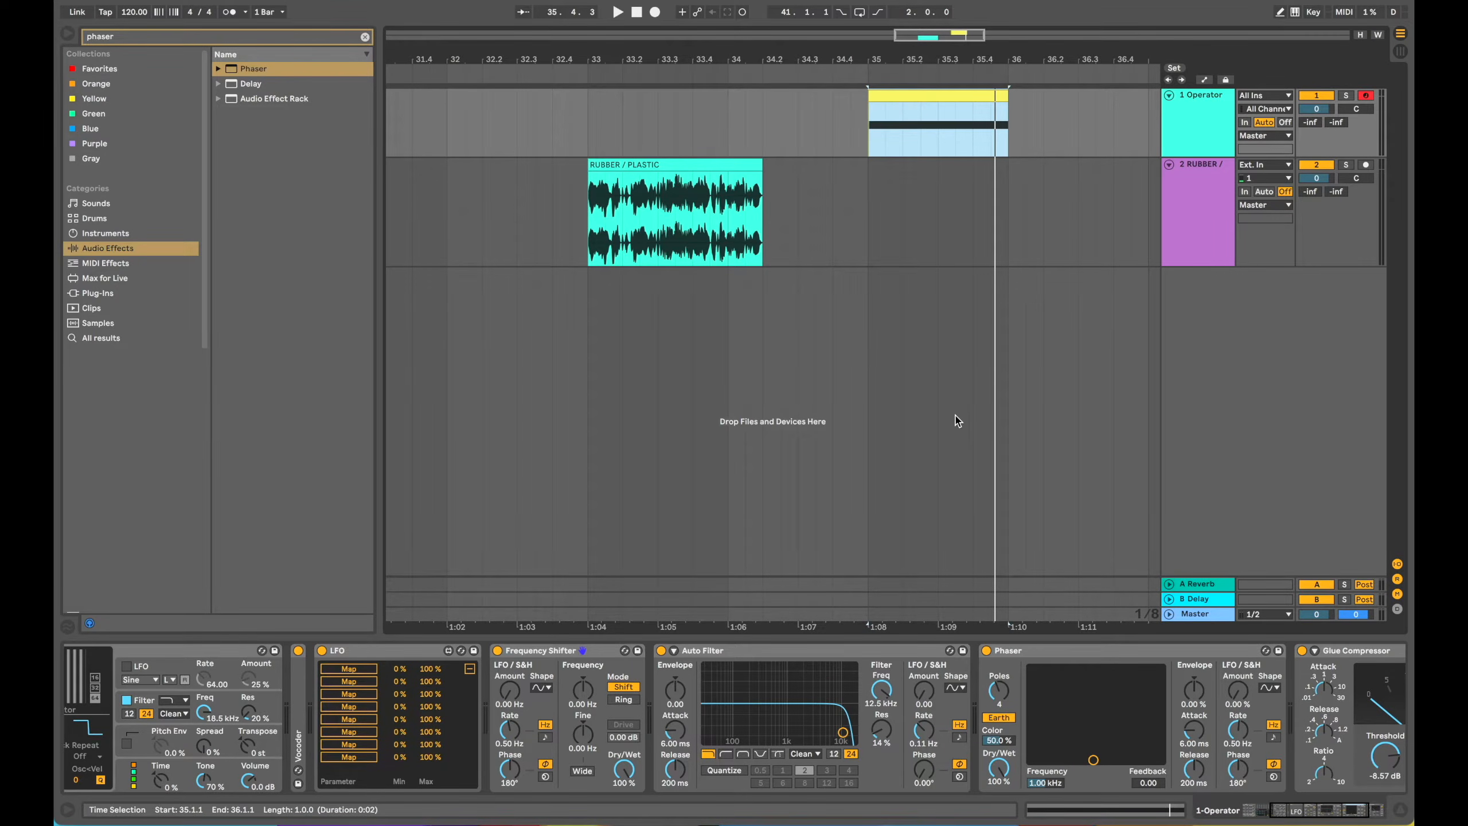
pyautogui.hotkey('ctrl', 'l')
pyautogui.press('space')
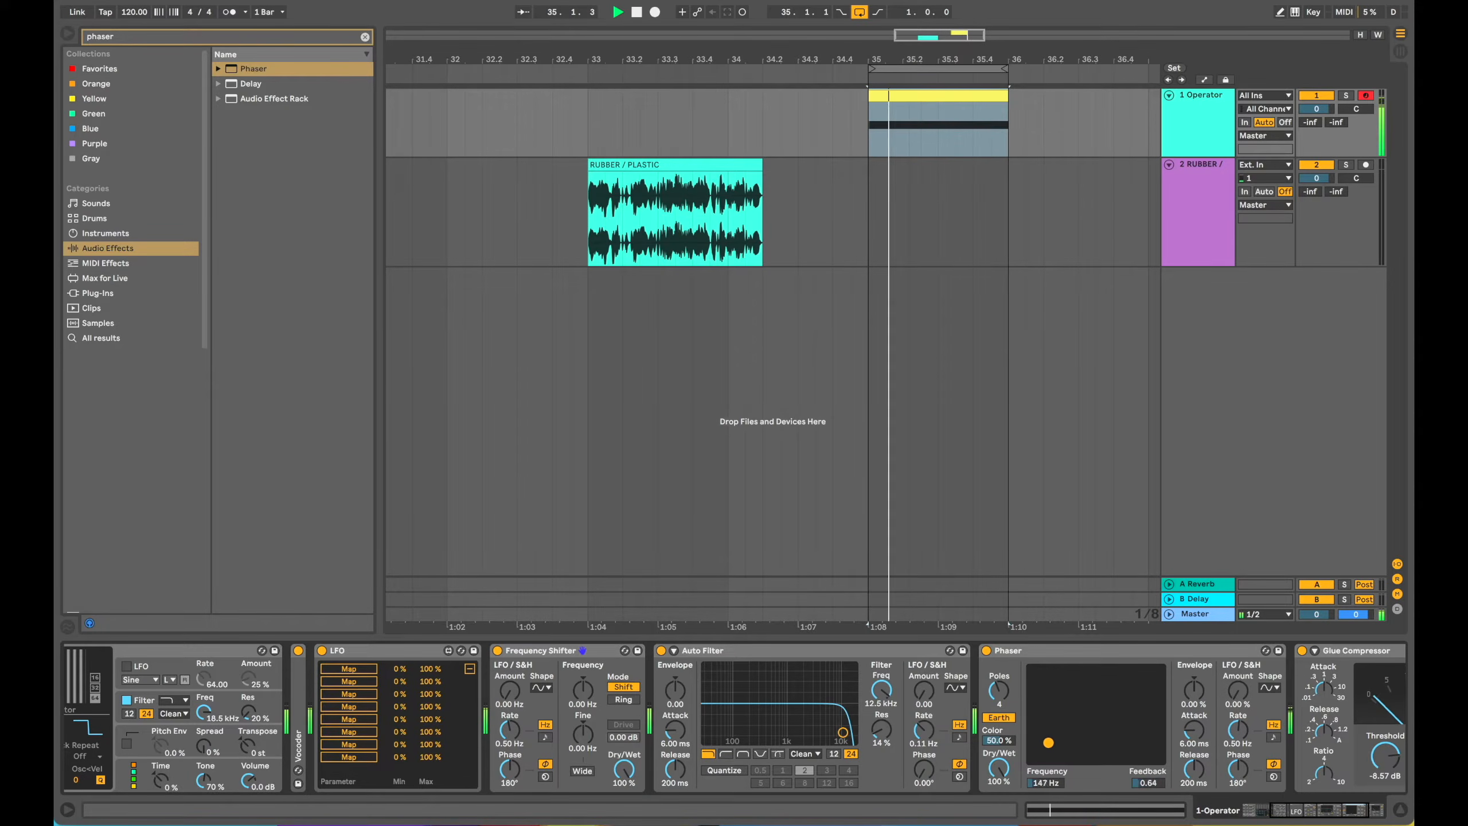
# Step: Audition the Phaser at about 174 Hz with 0.72 feedback, and map its Frequency and Feedback to the LFO's first two slots
pyautogui.moveTo(1096, 692); pyautogui.dragTo(1052, 735)
pyautogui.press('space')
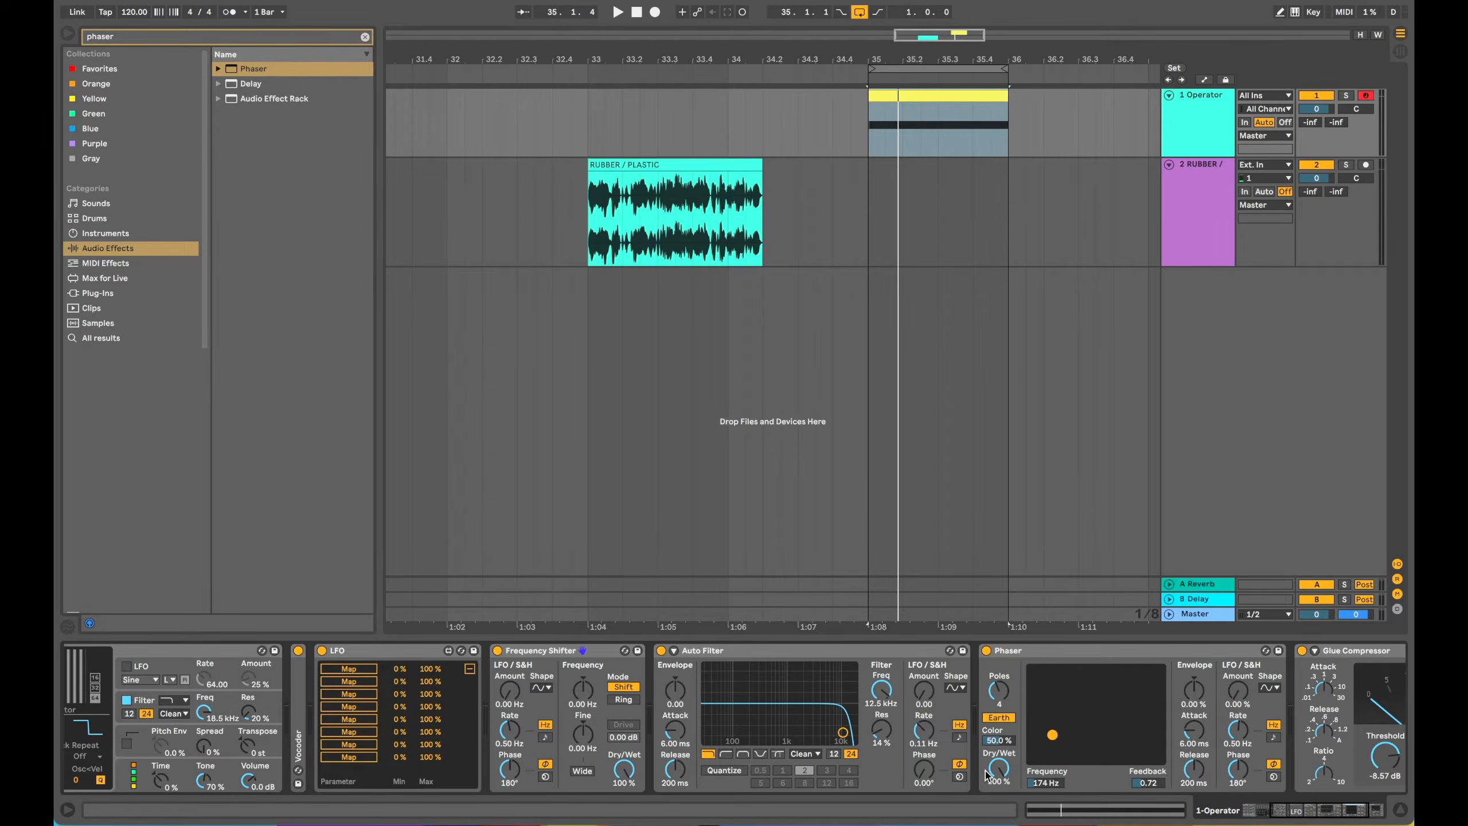
pyautogui.click(1044, 783)
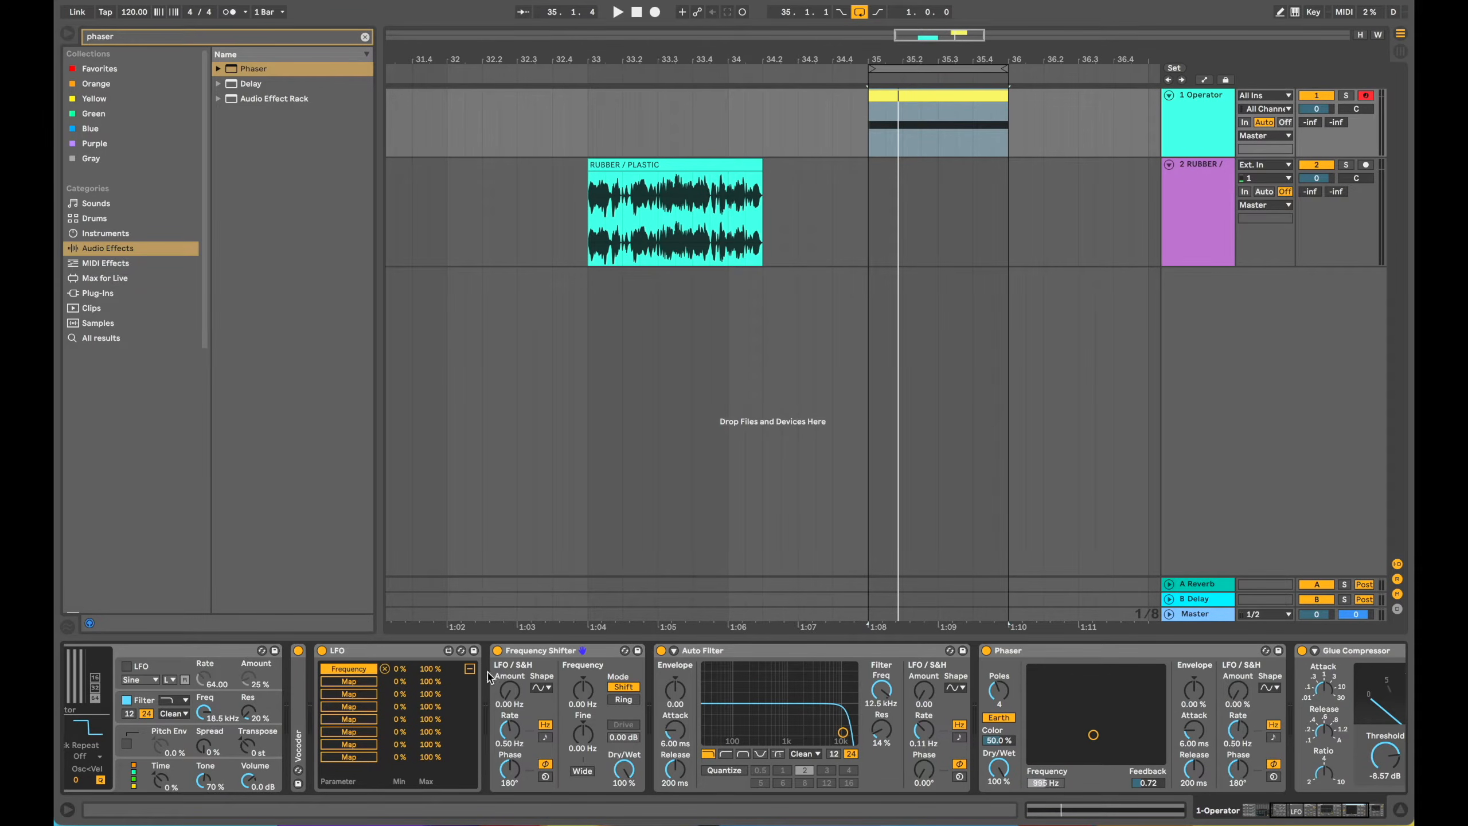
pyautogui.click(349, 681)
pyautogui.click(1146, 782)
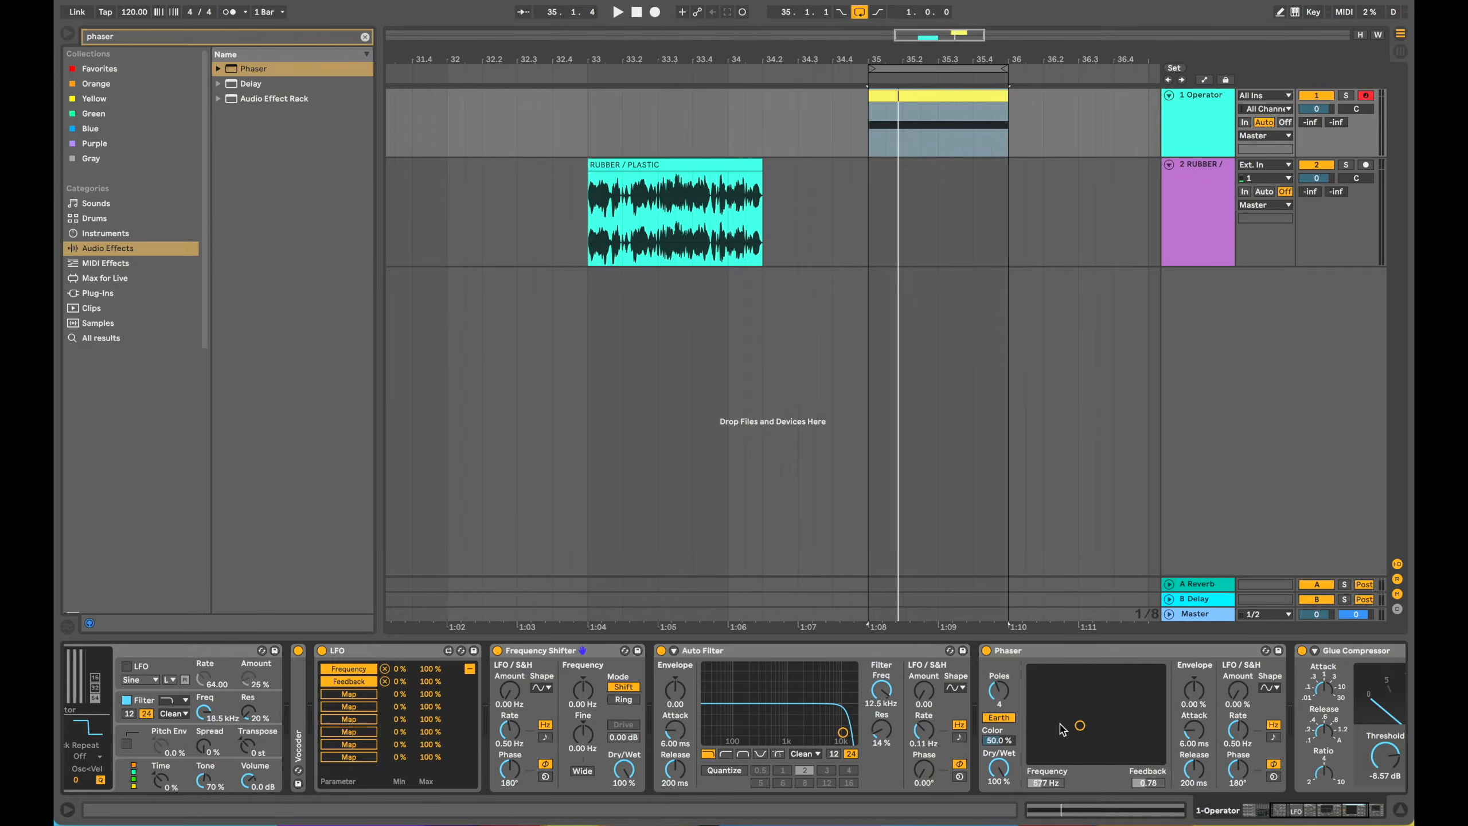
pyautogui.press('space')
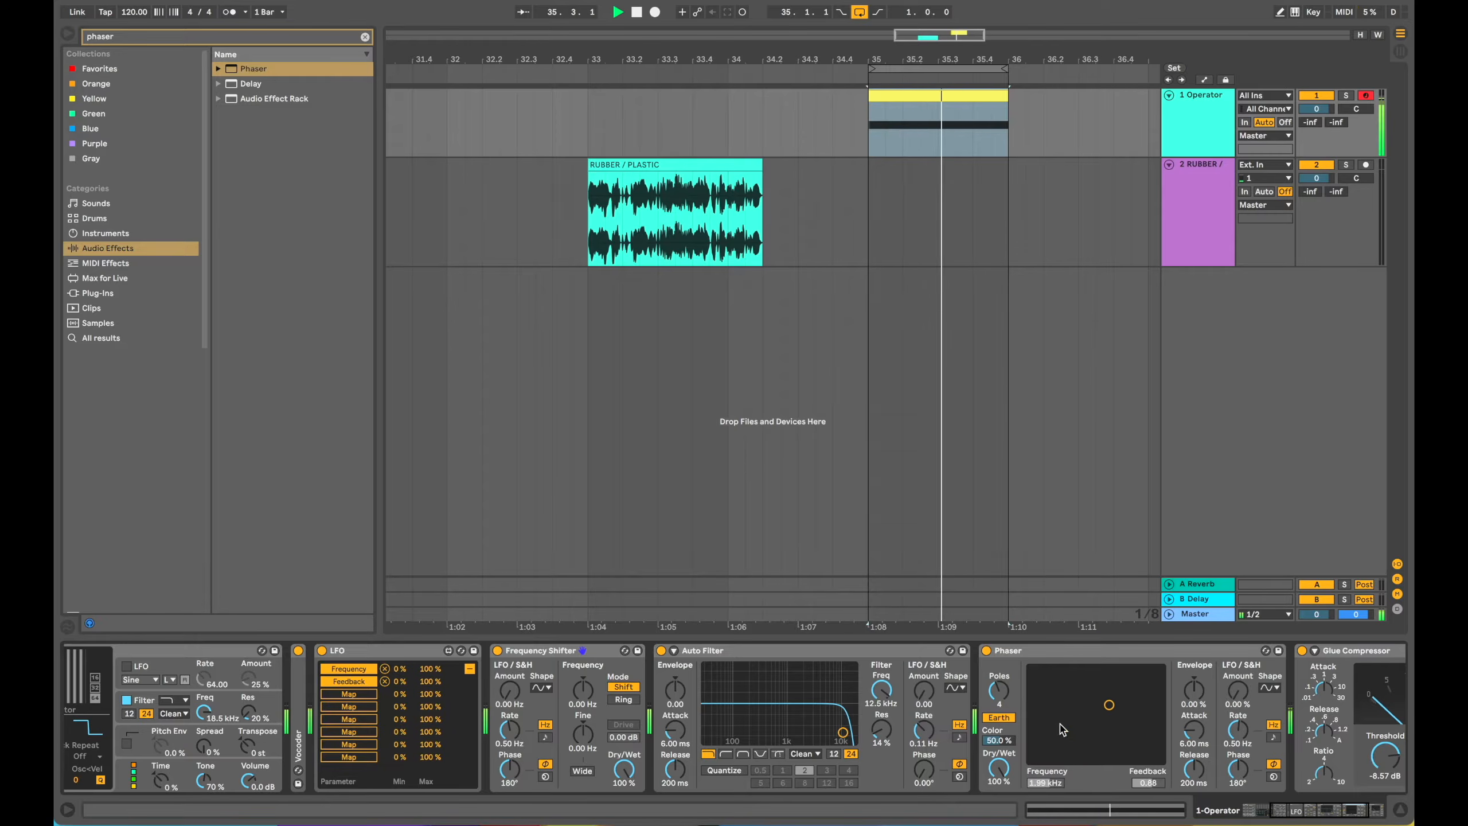
pyautogui.press('space')
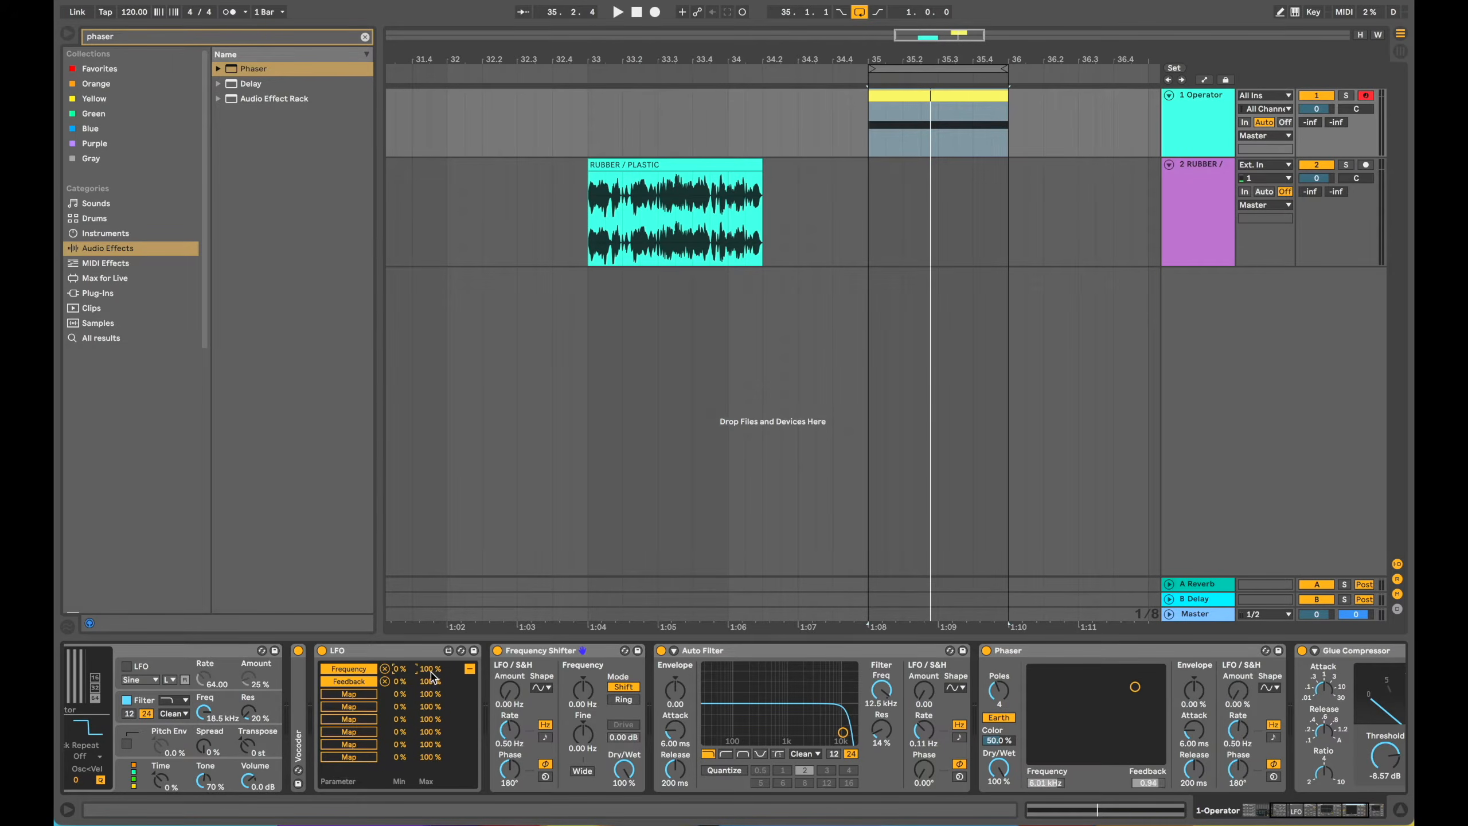
# Step: Limit the LFO's mapping maximums to 62 % for the Phaser Frequency and 74 % for its Feedback
pyautogui.moveTo(430, 668); pyautogui.dragTo(430, 758)
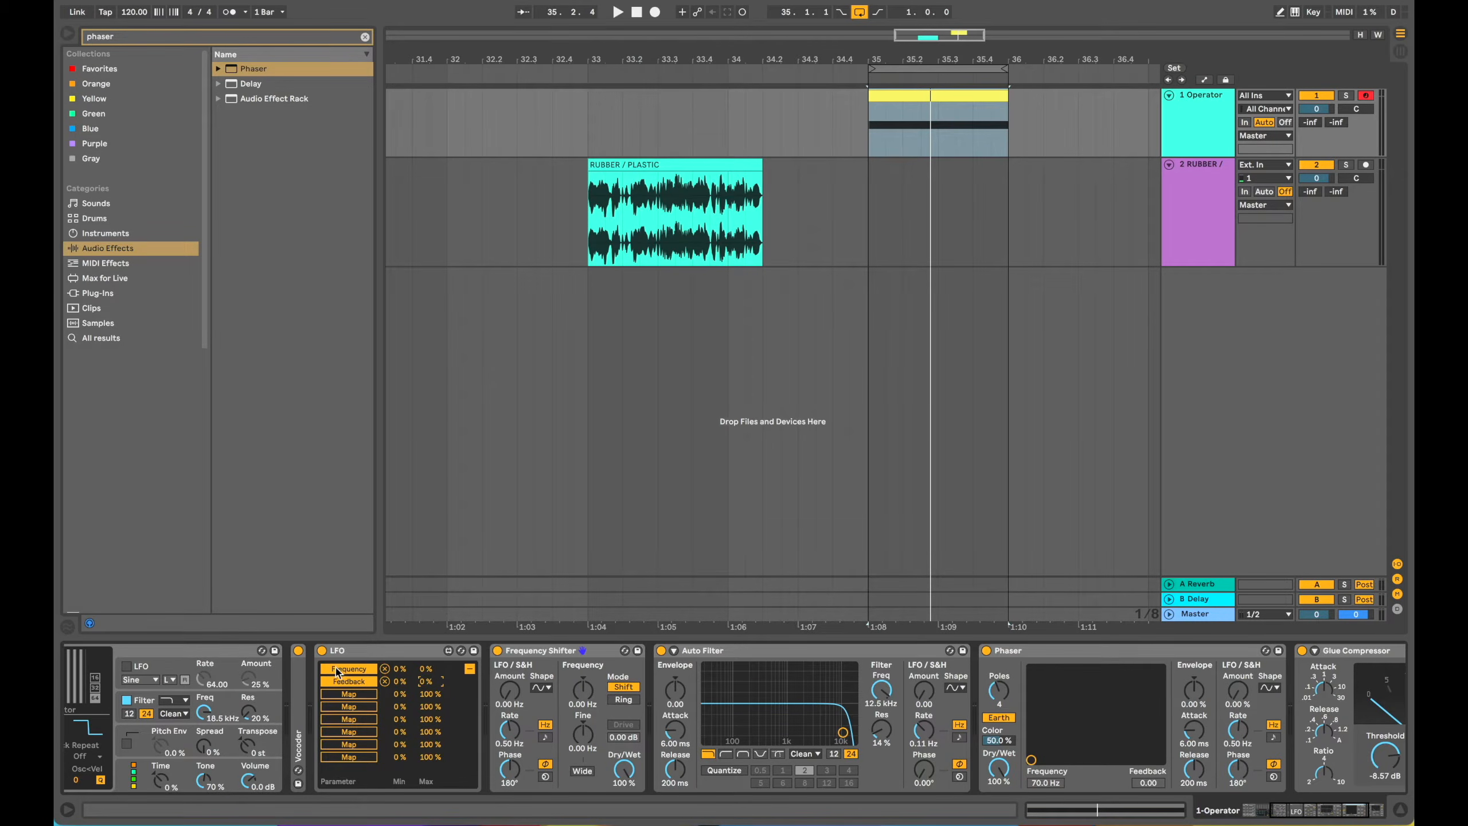
pyautogui.click(1045, 783)
pyautogui.moveTo(429, 669); pyautogui.dragTo(429, 664)
pyautogui.moveTo(427, 684); pyautogui.dragTo(426, 650)
pyautogui.moveTo(399, 681)
pyautogui.mouseDown()
pyautogui.moveTo(399, 647)
pyautogui.moveTo(395, 715)
pyautogui.moveTo(423, 693)
pyautogui.mouseUp()
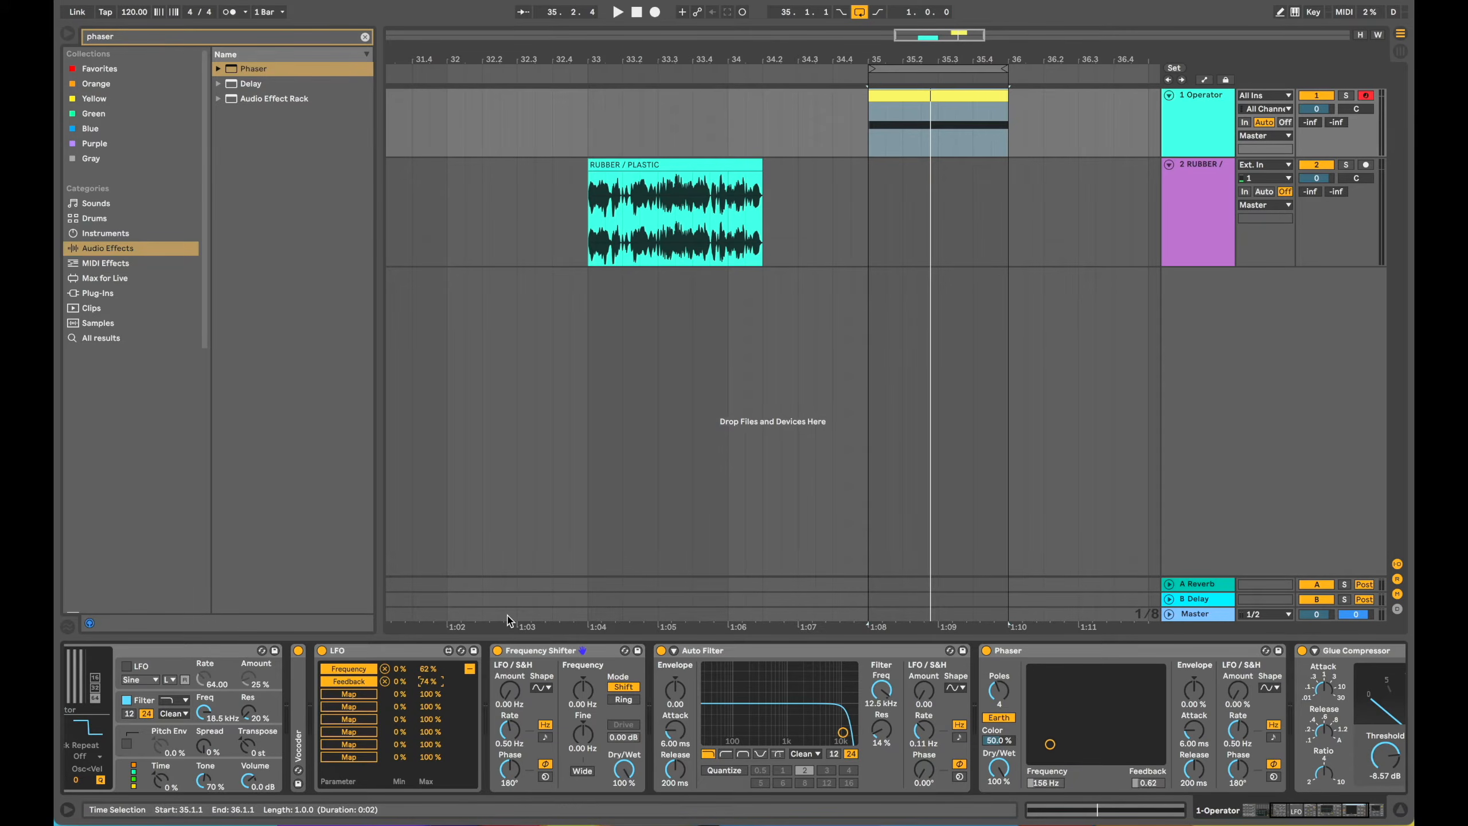
pyautogui.click(469, 669)
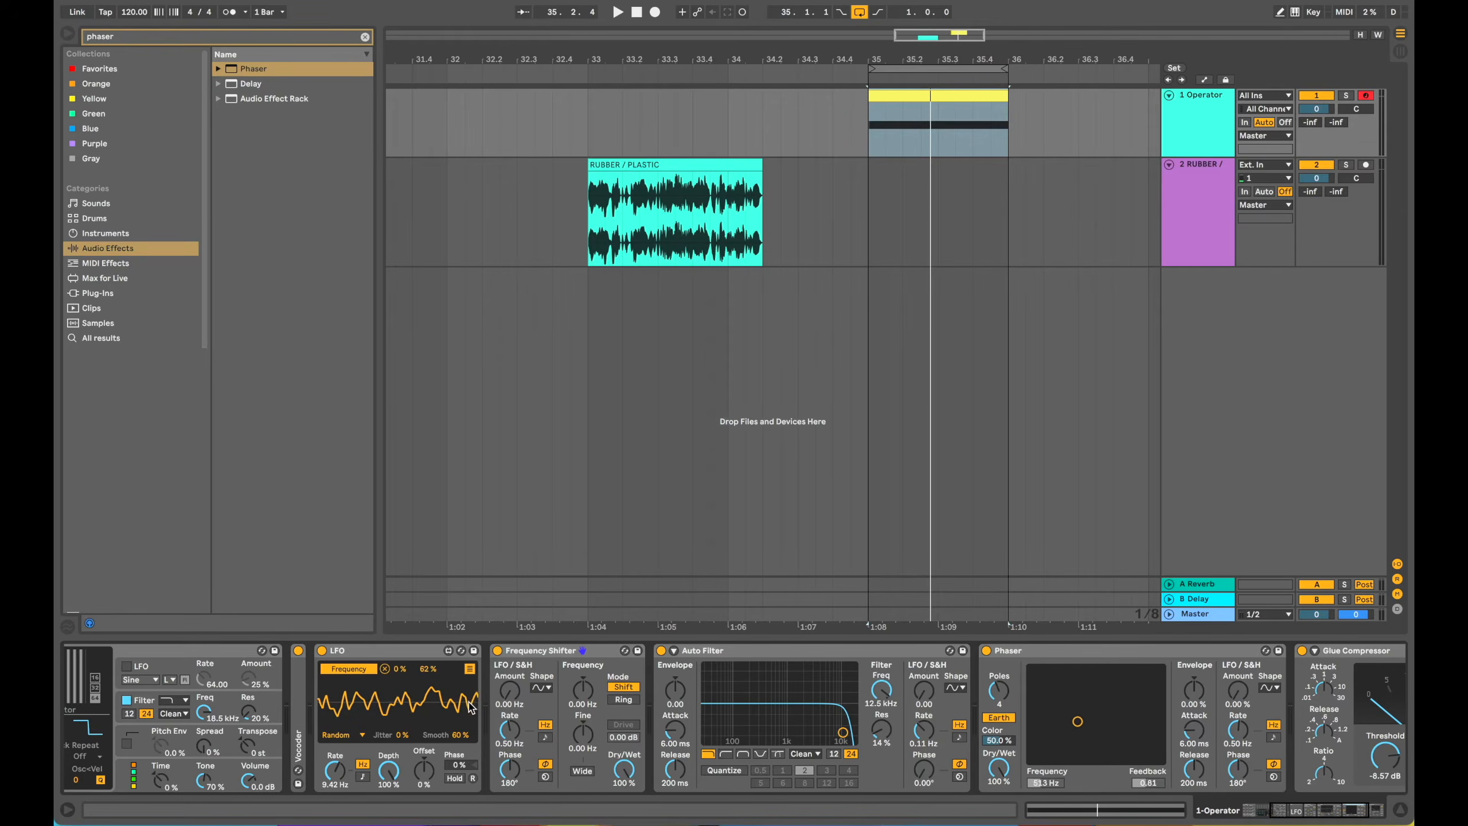
pyautogui.click(469, 669)
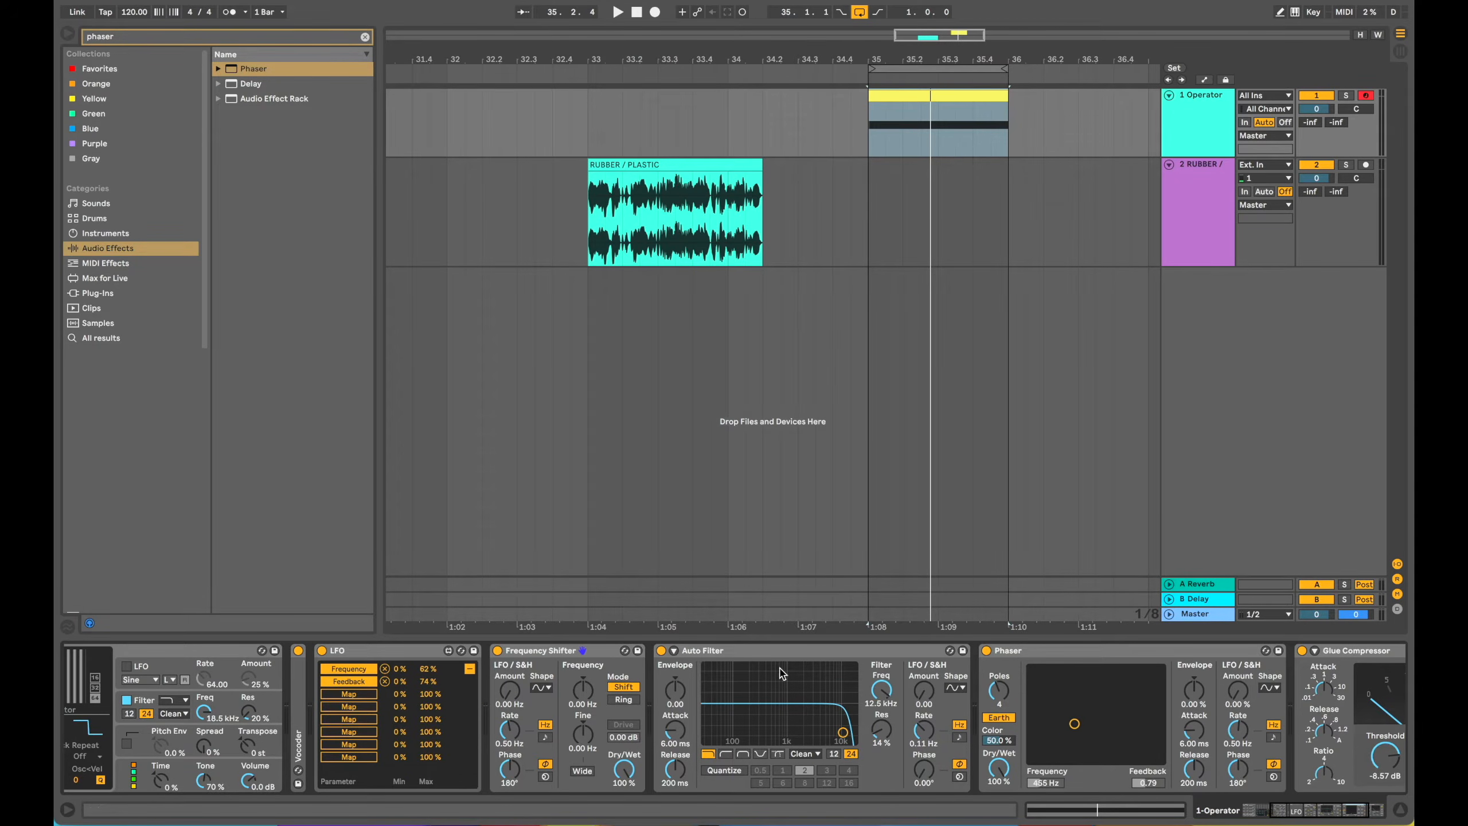
# Step: Switch the Auto Filter to a notch and set it to 400 Hz with 0 % resonance while playing the loop
pyautogui.click(760, 754)
pyautogui.moveTo(842, 733); pyautogui.dragTo(785, 735)
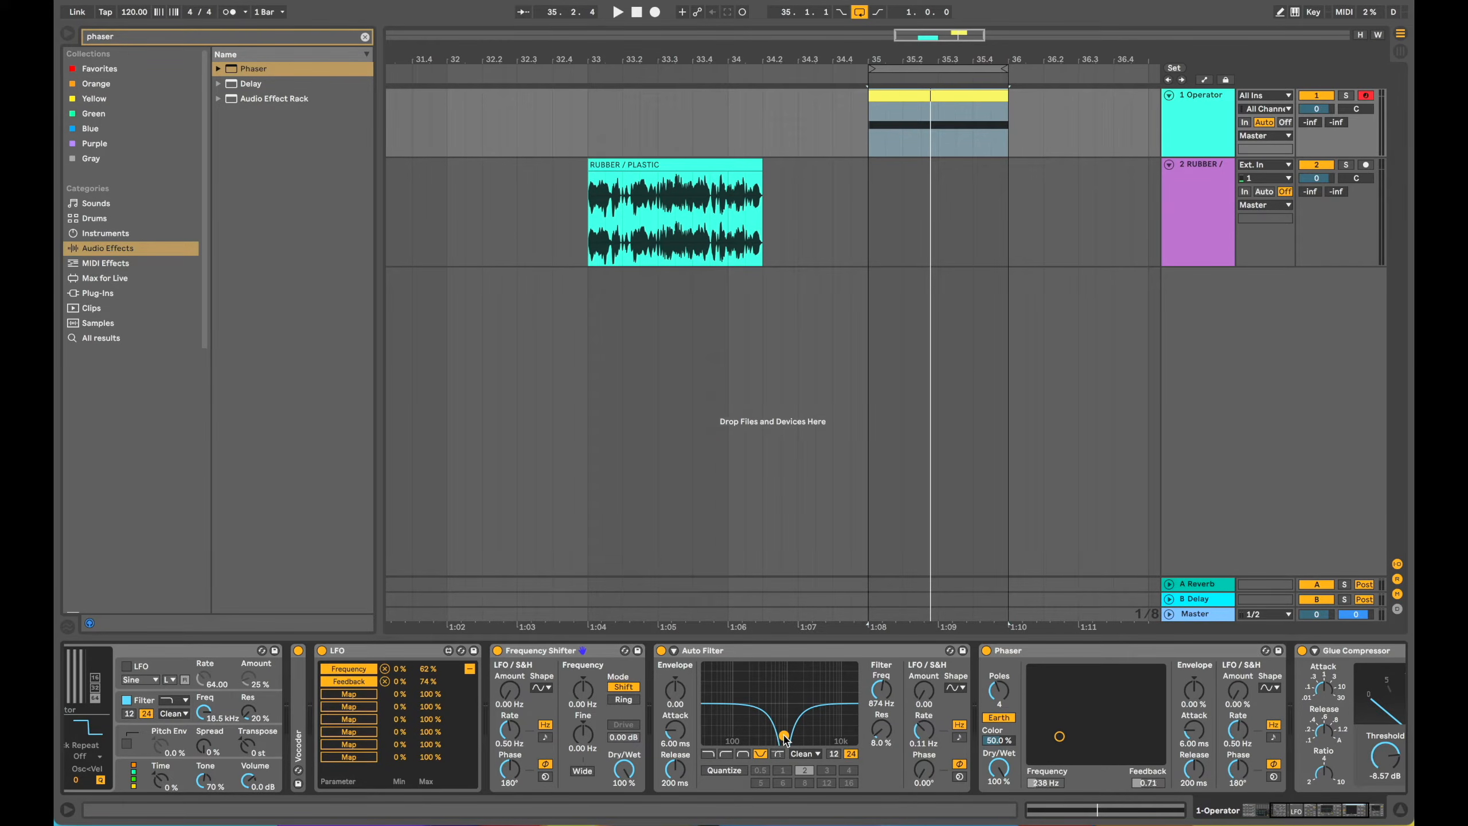
pyautogui.press('space')
pyautogui.moveTo(784, 736)
pyautogui.mouseDown()
pyautogui.moveTo(730, 740)
pyautogui.moveTo(823, 740)
pyautogui.moveTo(726, 740)
pyautogui.moveTo(766, 741)
pyautogui.mouseUp()
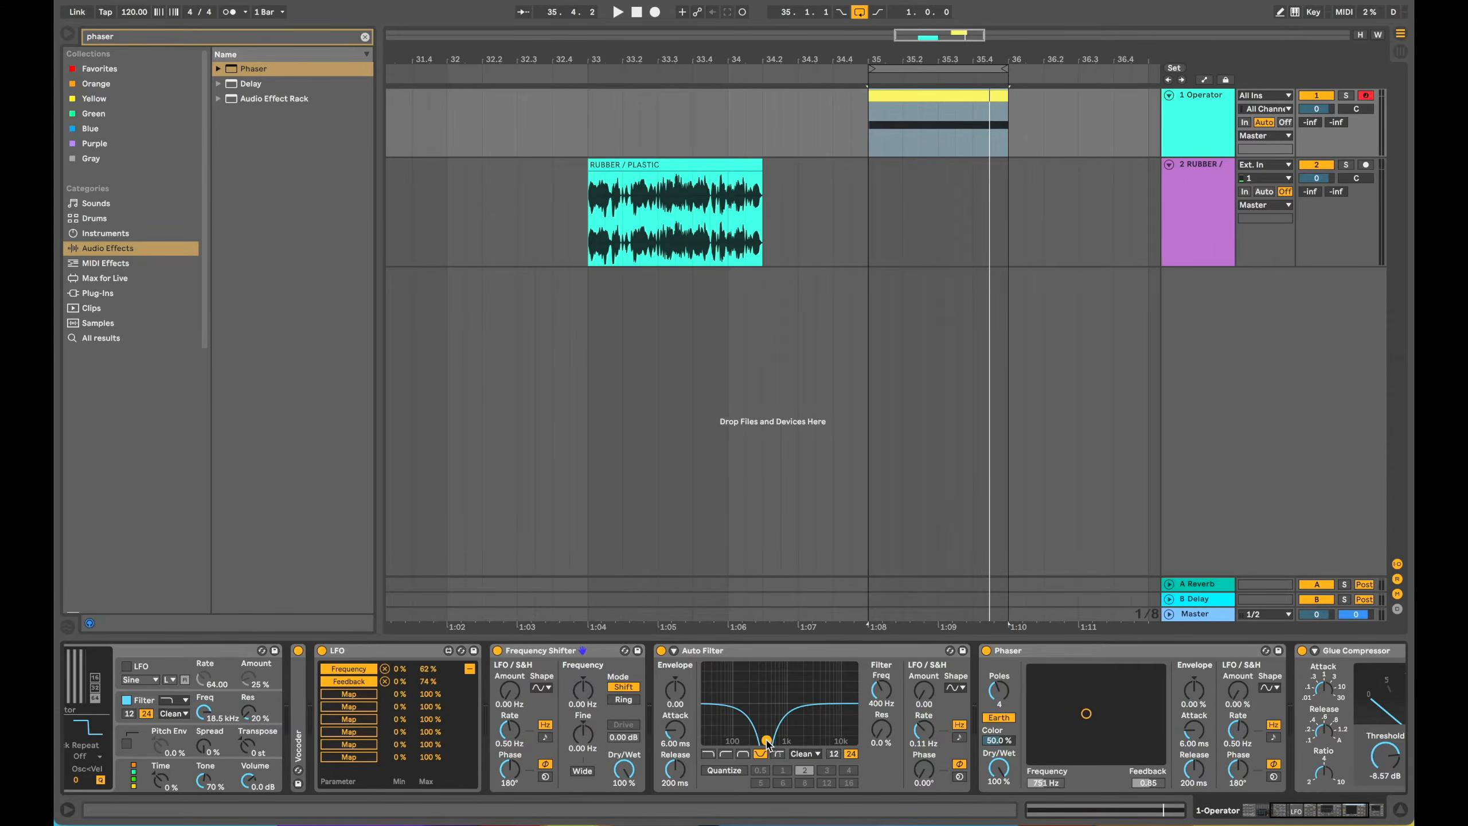
# Step: Map the Auto Filter's frequency and the Frequency Shifter's coarse frequency to the next two LFO slots and play the loop
pyautogui.click(367, 695)
pyautogui.click(881, 691)
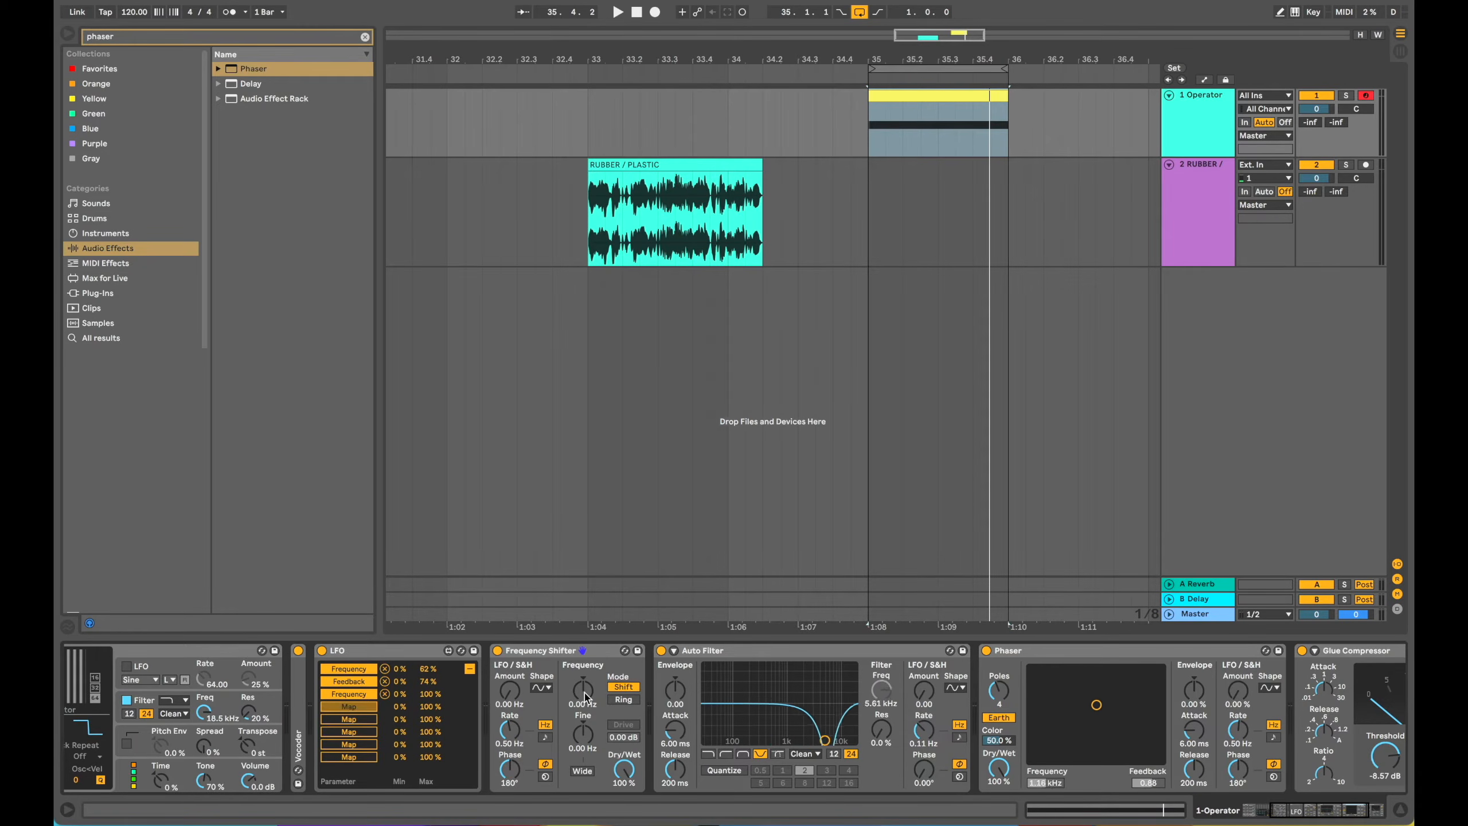
pyautogui.press('space')
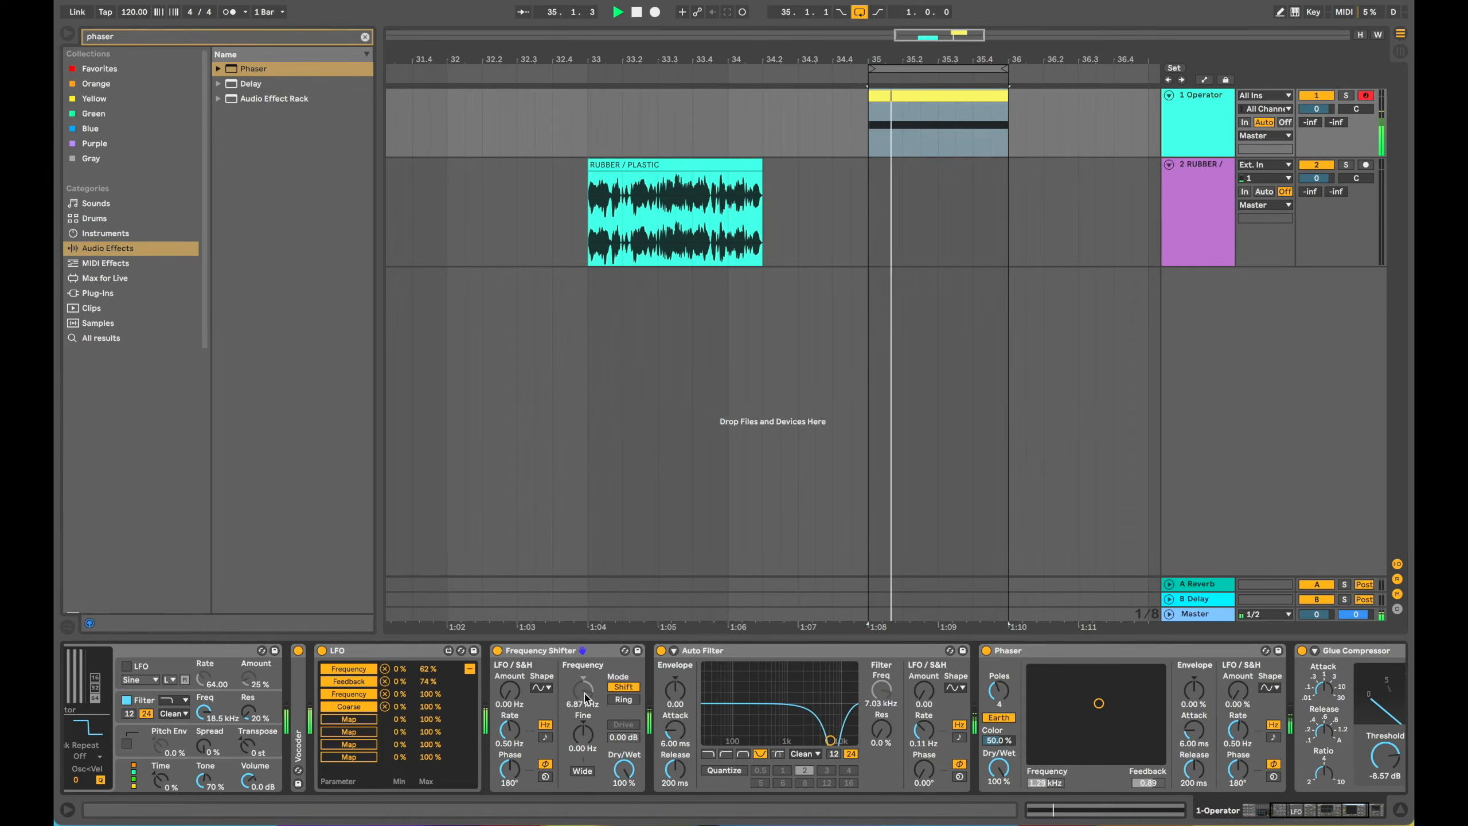
pyautogui.press('space')
# Step: Remap the Frequency Shifter's coarse frequency to the LFO with a 50 % maximum and listen to the result
pyautogui.click(588, 688)
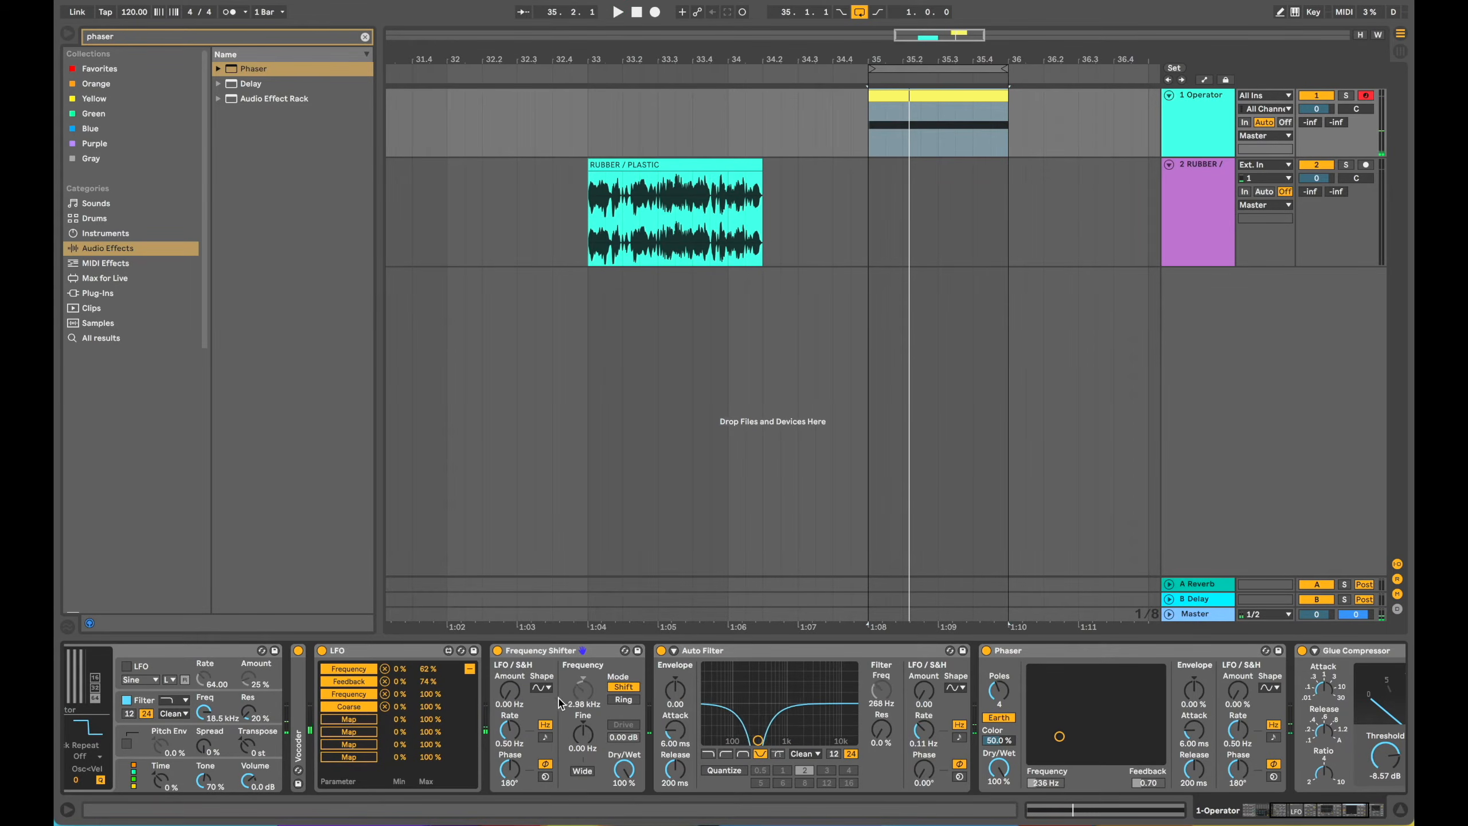
pyautogui.click(589, 691)
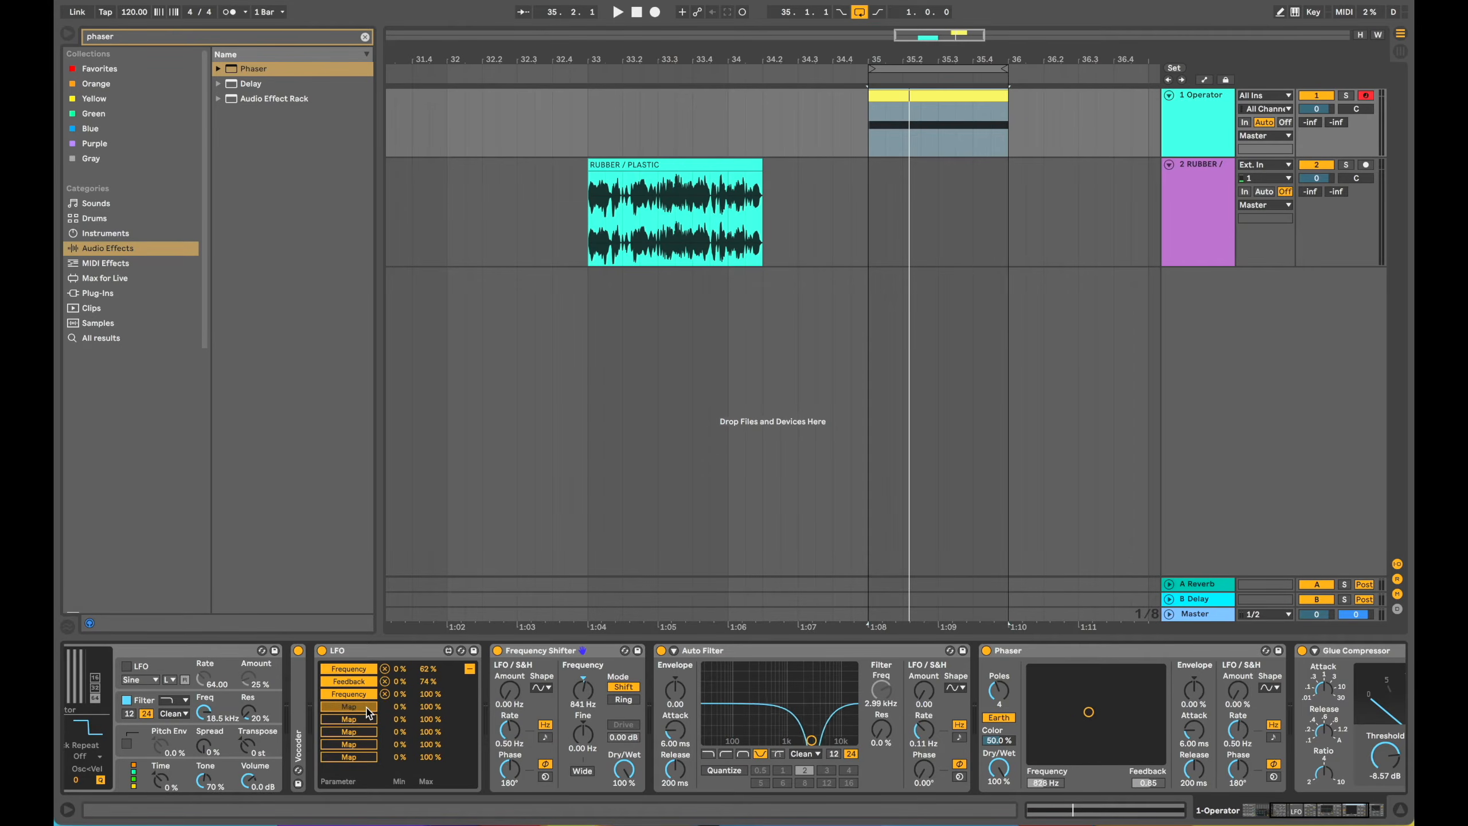
pyautogui.click(584, 691)
pyautogui.press('space')
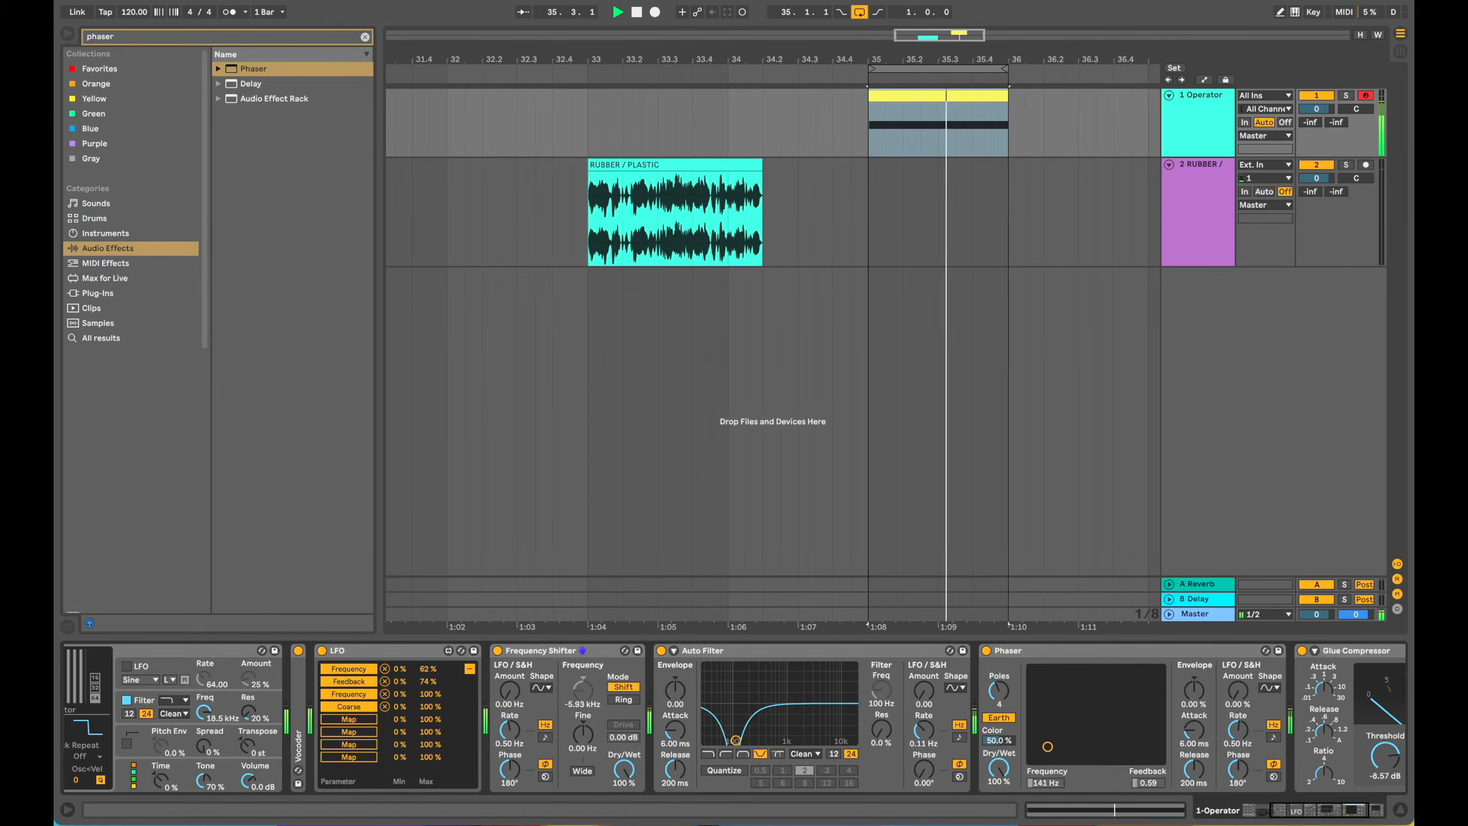
pyautogui.click(384, 707)
pyautogui.moveTo(583, 691); pyautogui.dragTo(584, 693)
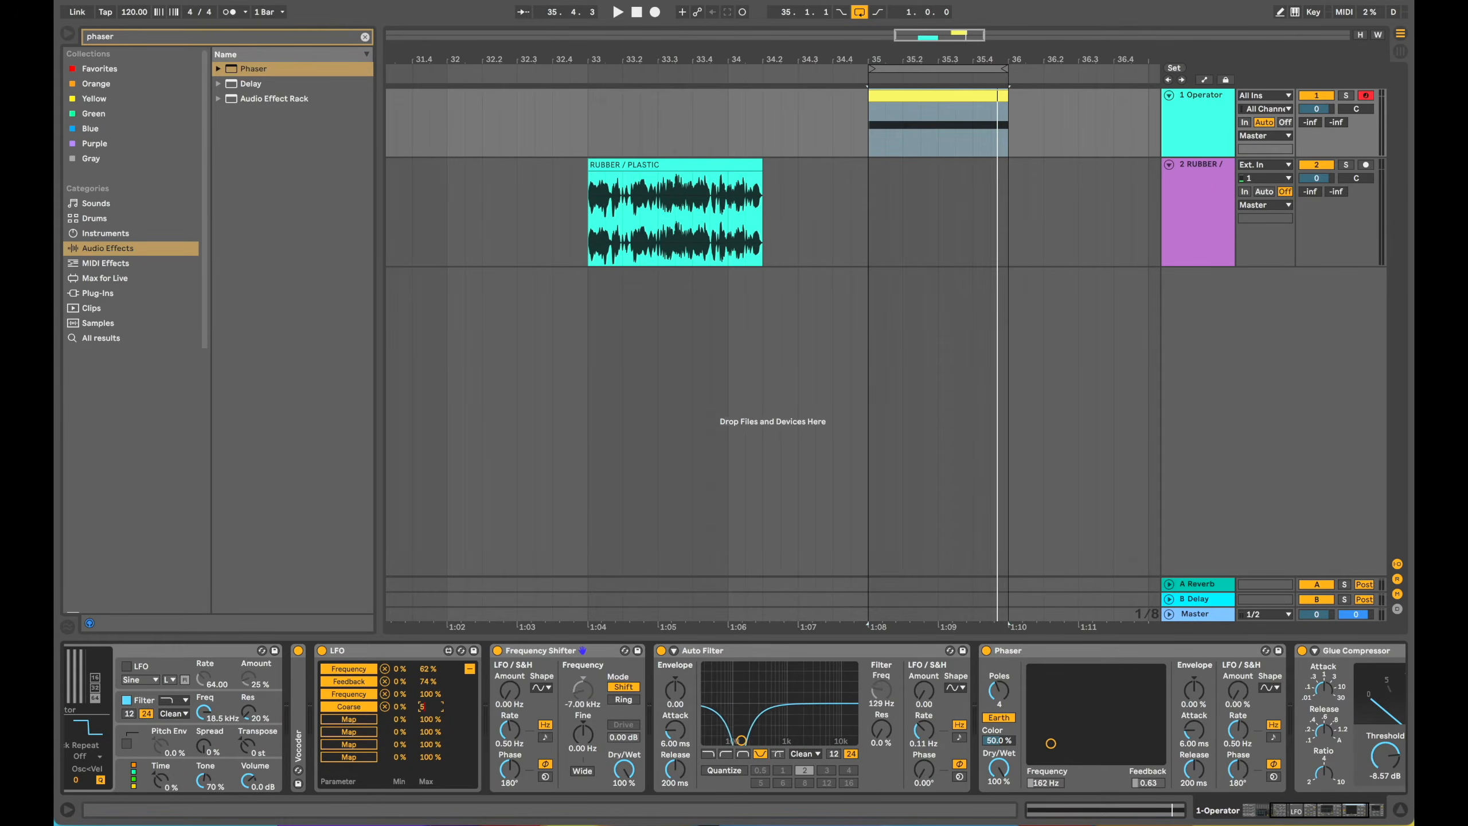
pyautogui.click(589, 696)
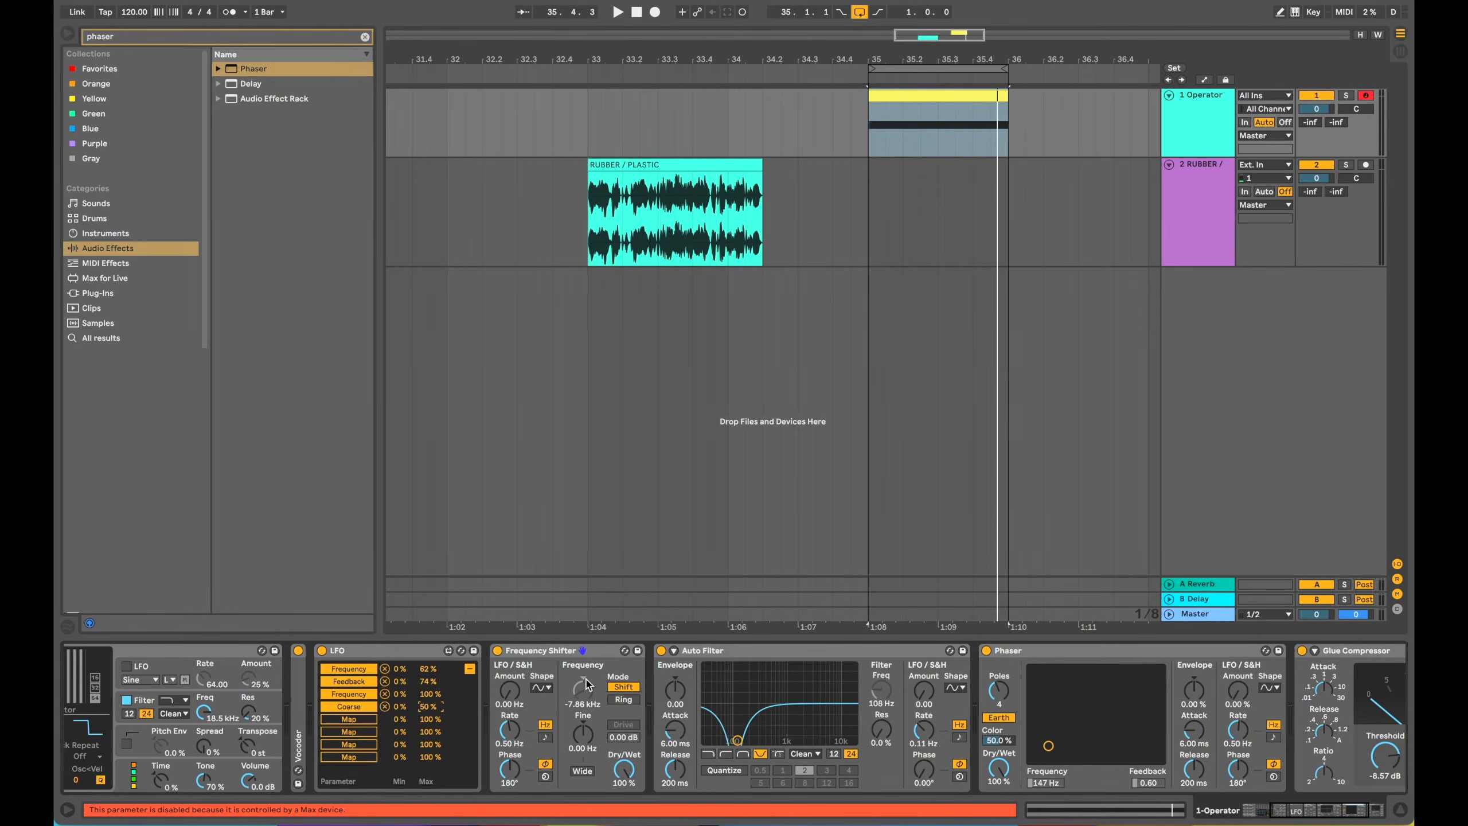
pyautogui.press('space')
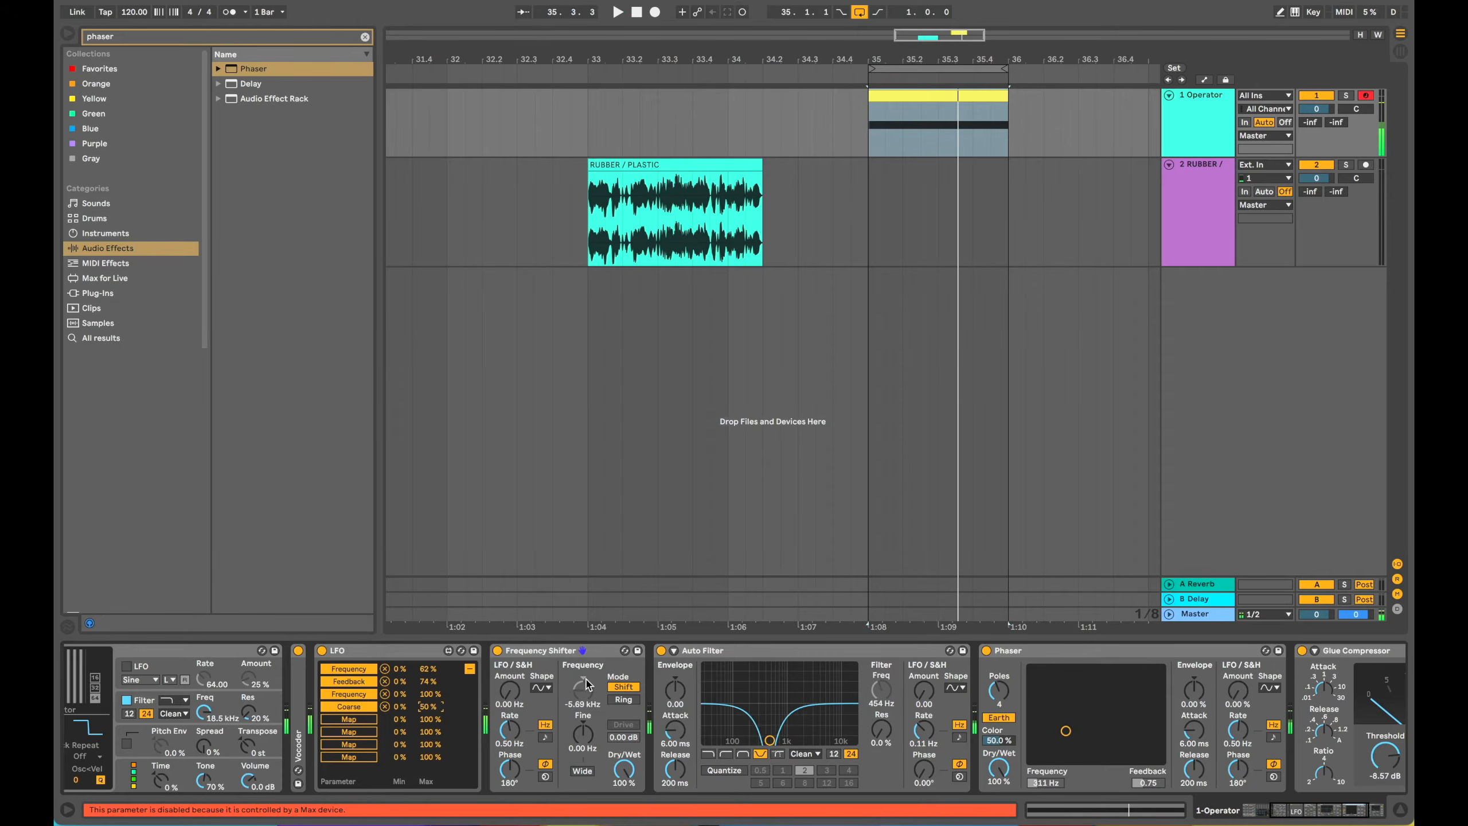
# Step: Unfold the Vocoder and map its oscillator pitch to the LFO's fifth slot
pyautogui.doubleClick(295, 716)
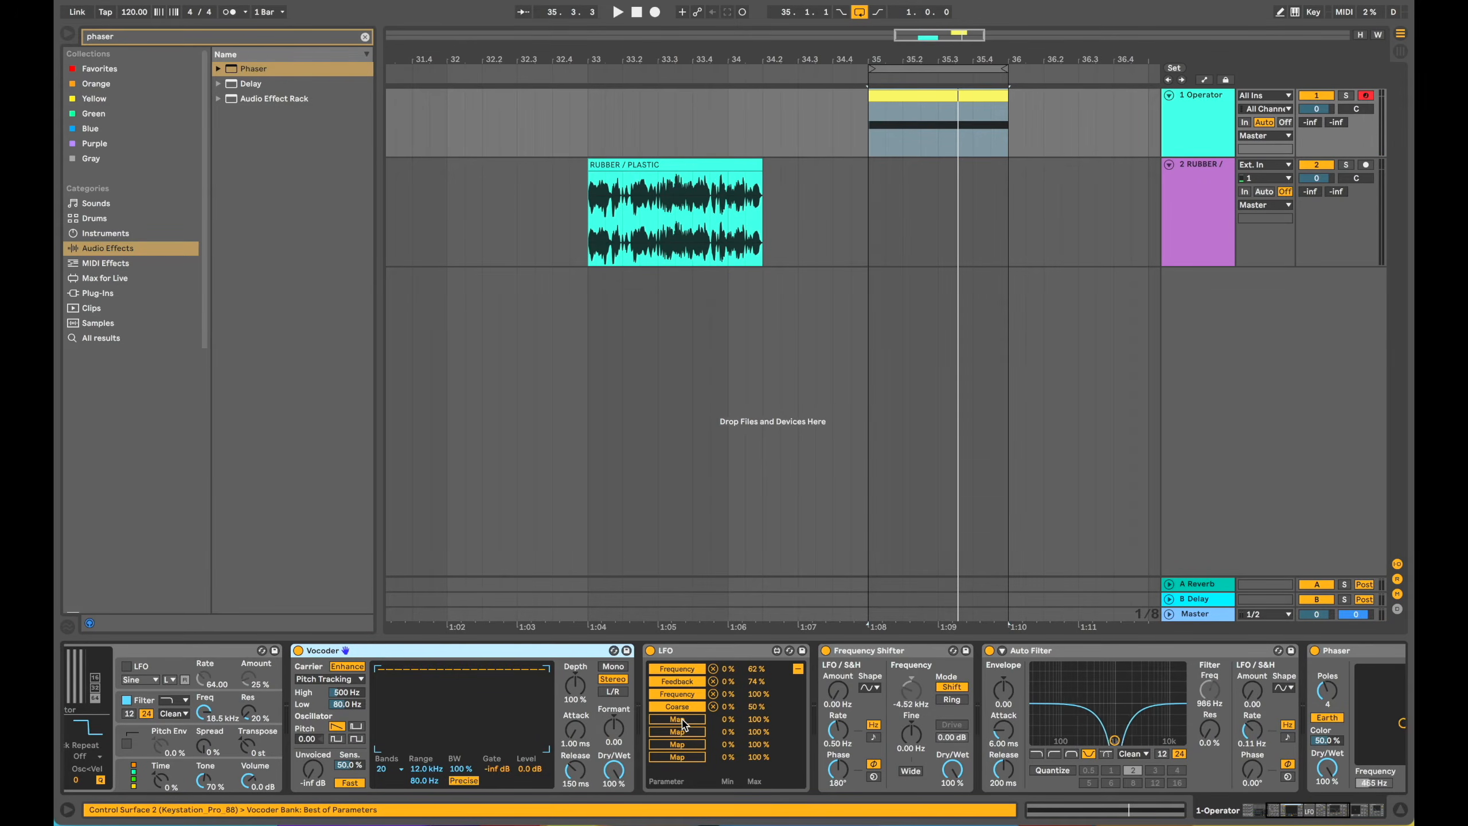
pyautogui.click(684, 718)
pyautogui.click(306, 738)
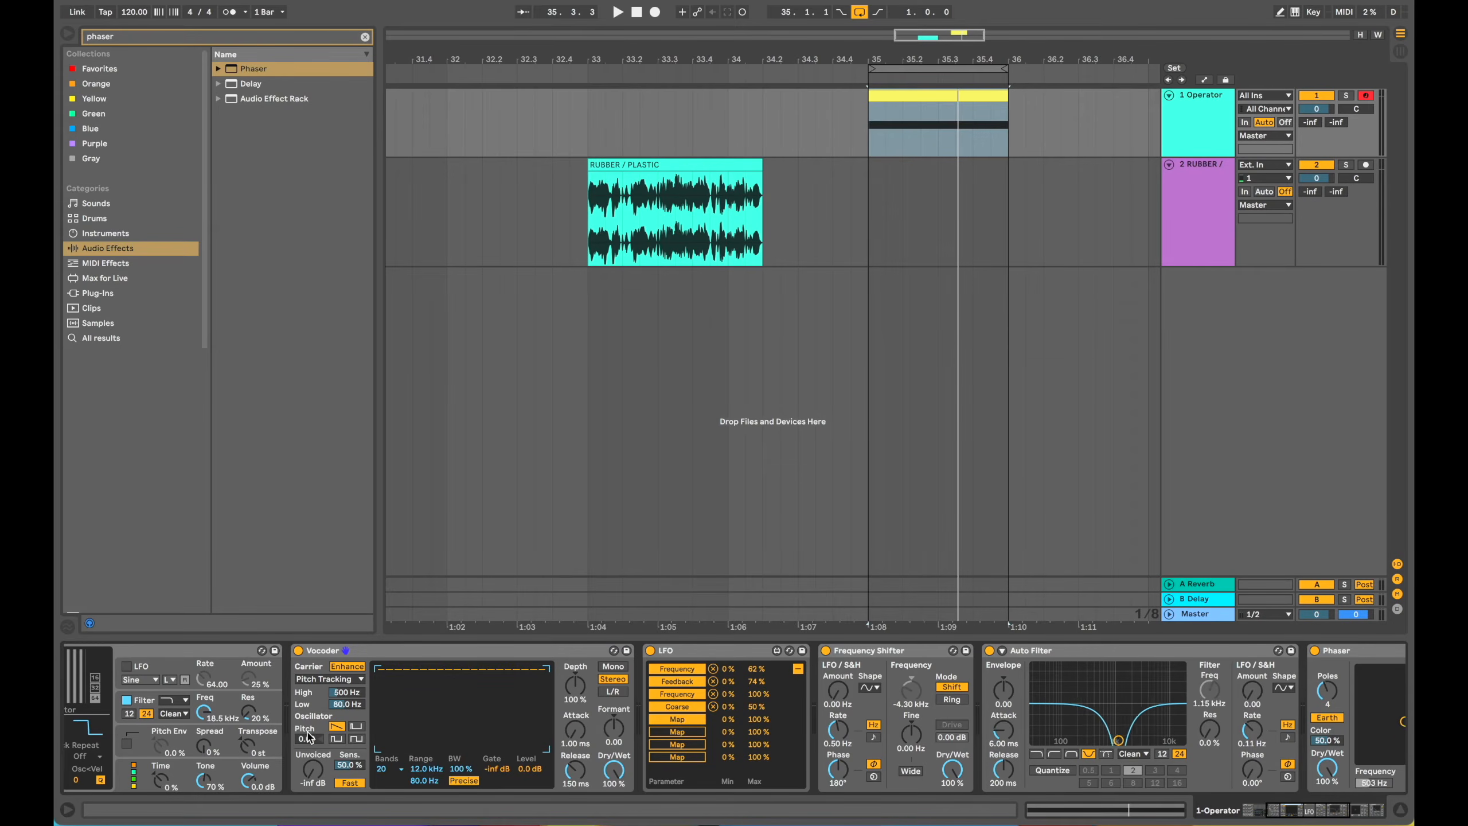
# Step: Map Operator's Transpose to the LFO's sixth slot and turn on Operator's pitch envelope
pyautogui.click(675, 734)
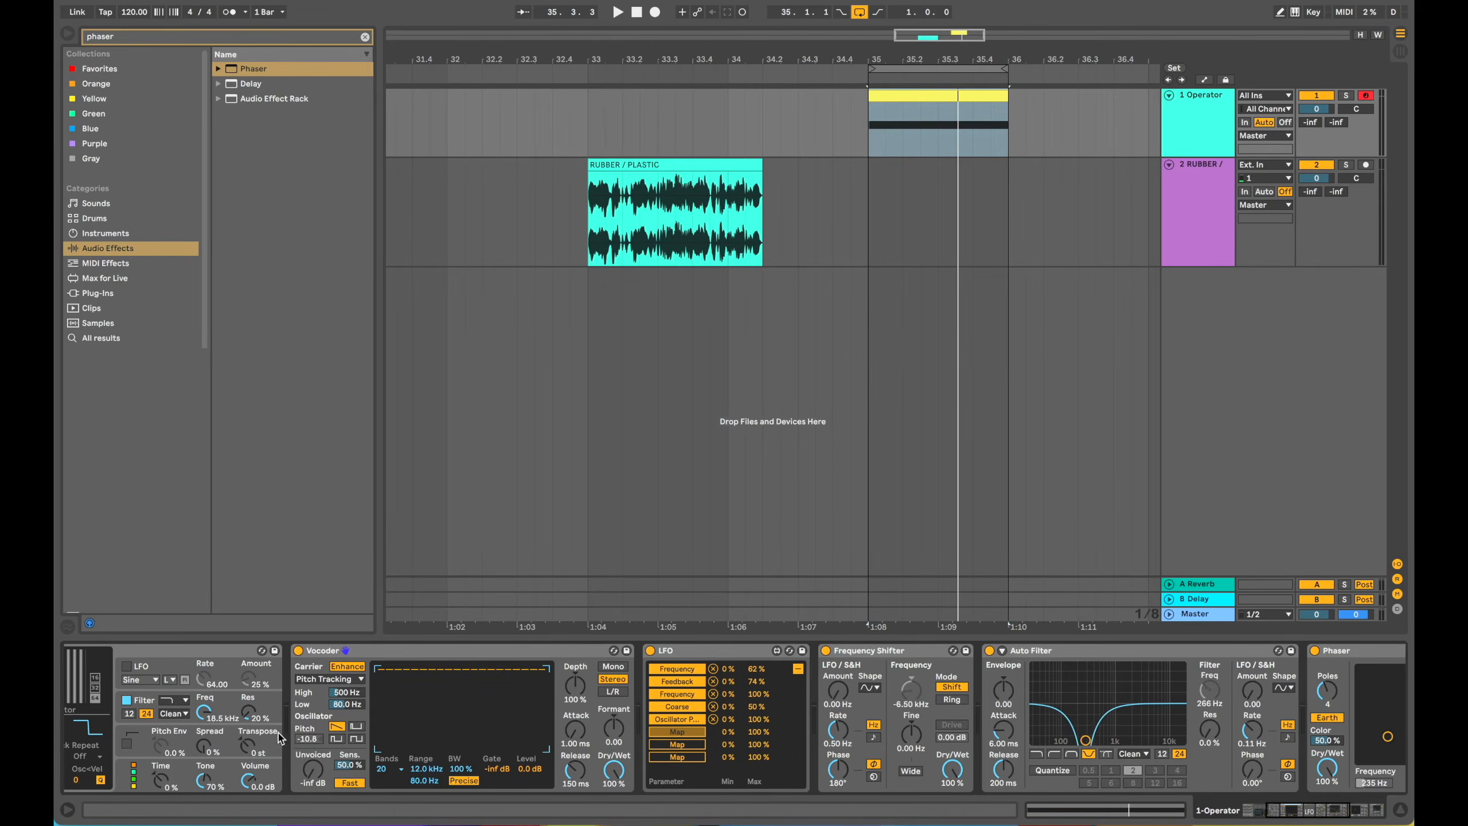
pyautogui.click(254, 751)
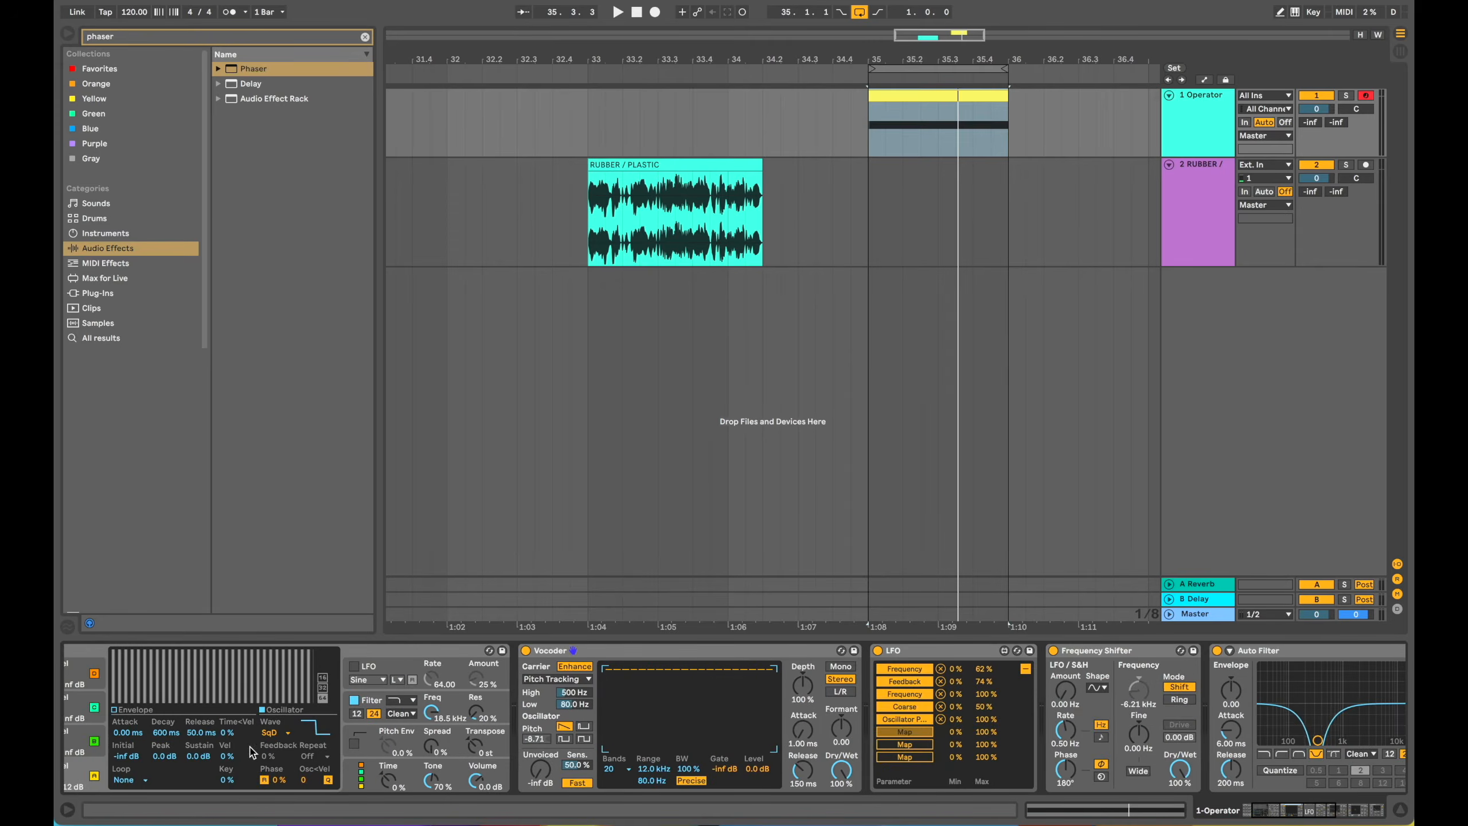
pyautogui.click(354, 744)
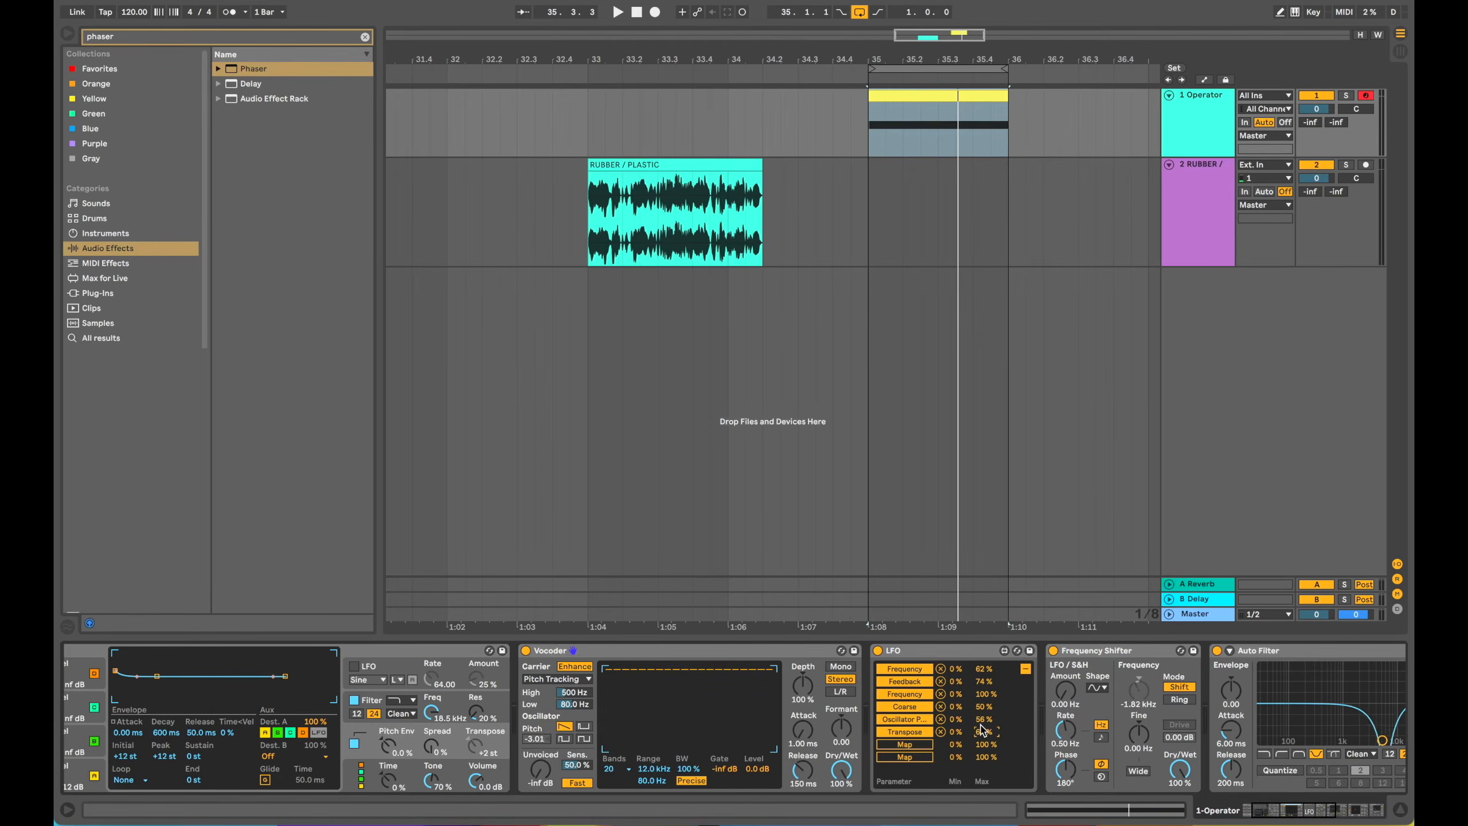
# Step: Insert the OTT preset between the Phaser and the Glue Compressor and set its Amount to 53 %
pyautogui.click(918, 96)
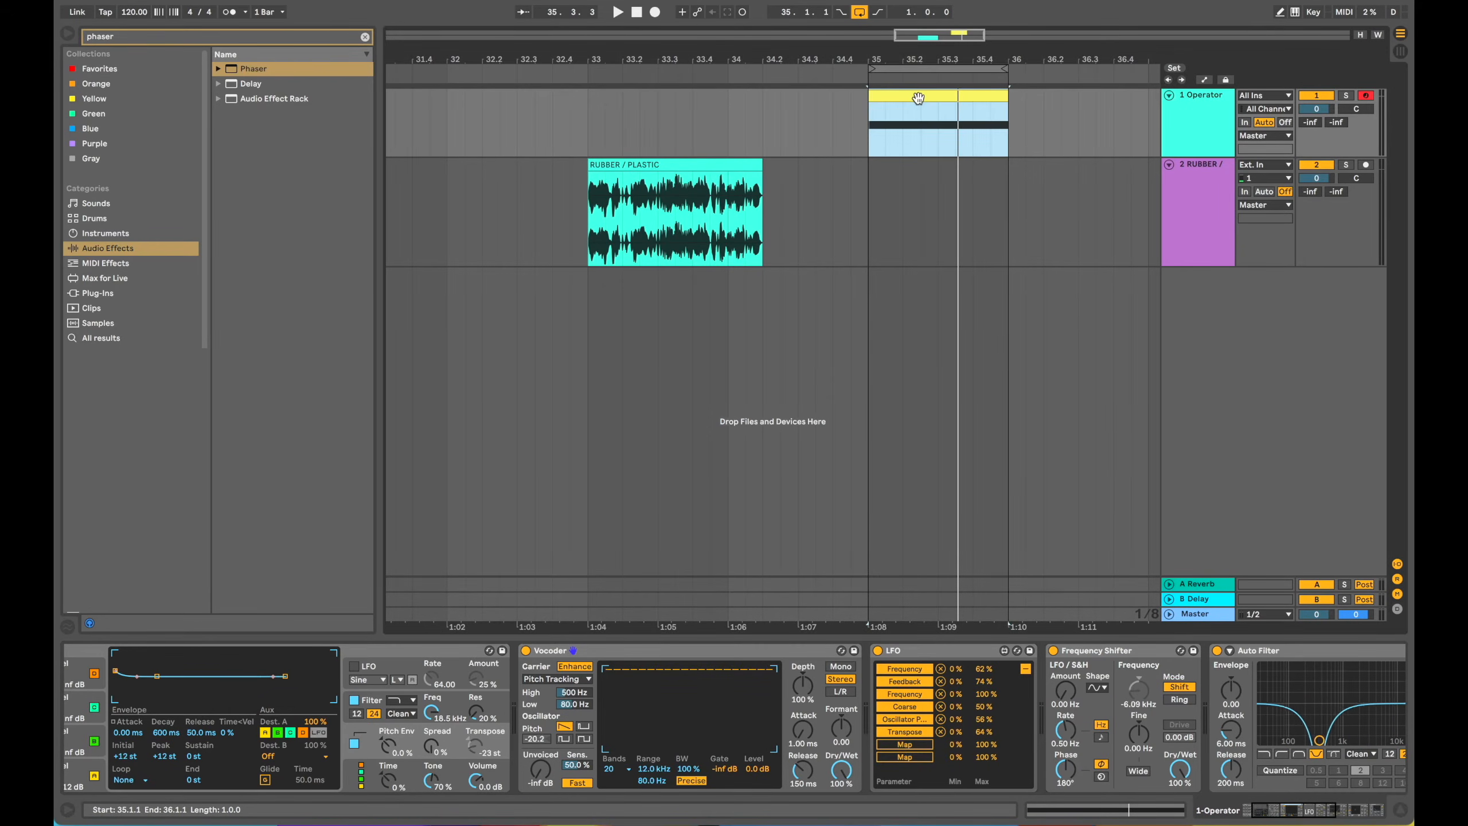
pyautogui.press('space')
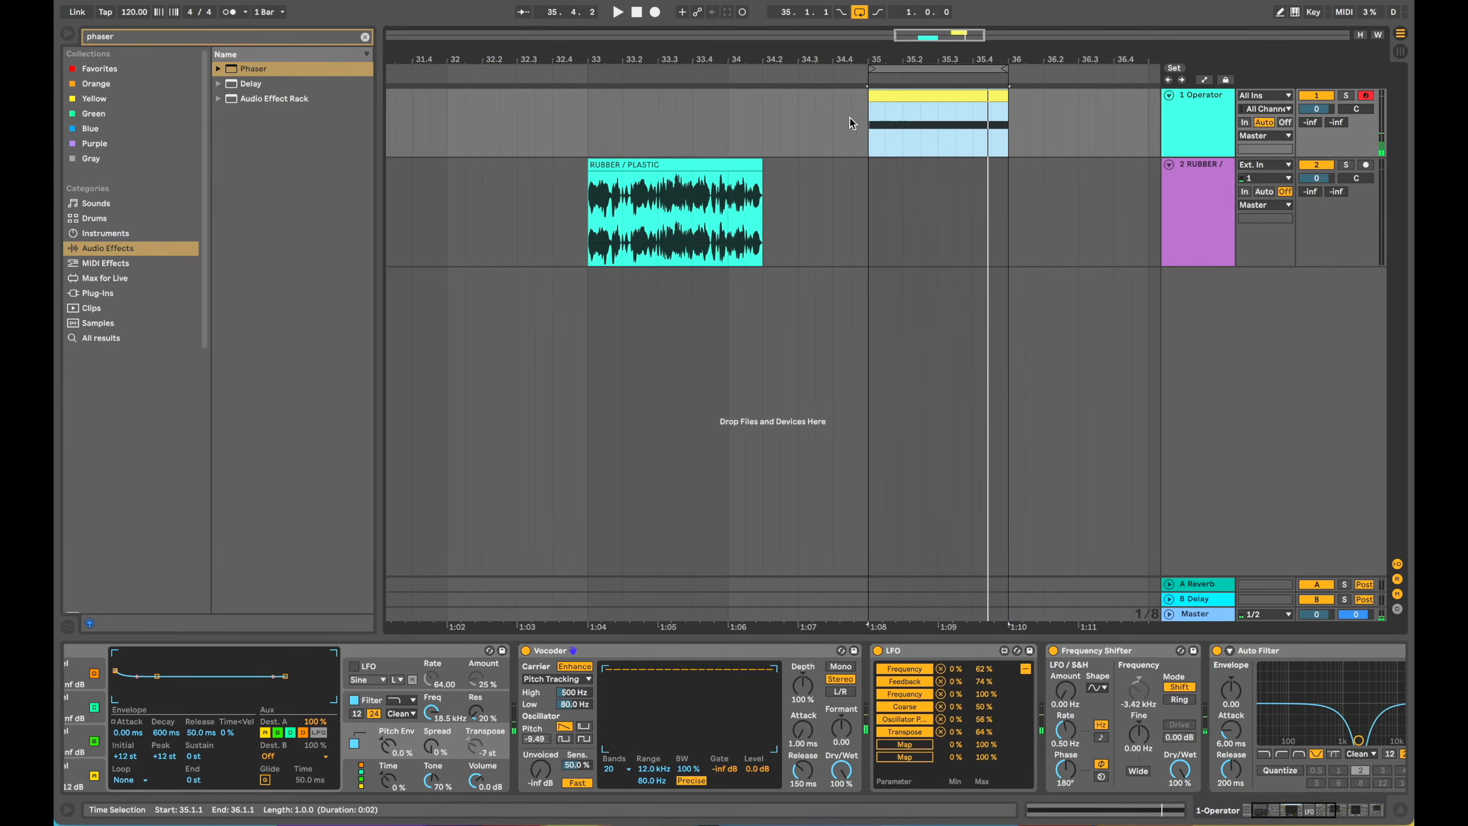
pyautogui.click(364, 37)
pyautogui.write('ott')
pyautogui.click(266, 70)
pyautogui.doubleClick(266, 70)
pyautogui.moveTo(1093, 650); pyautogui.dragTo(737, 675)
pyautogui.moveTo(1073, 767); pyautogui.dragTo(1073, 821)
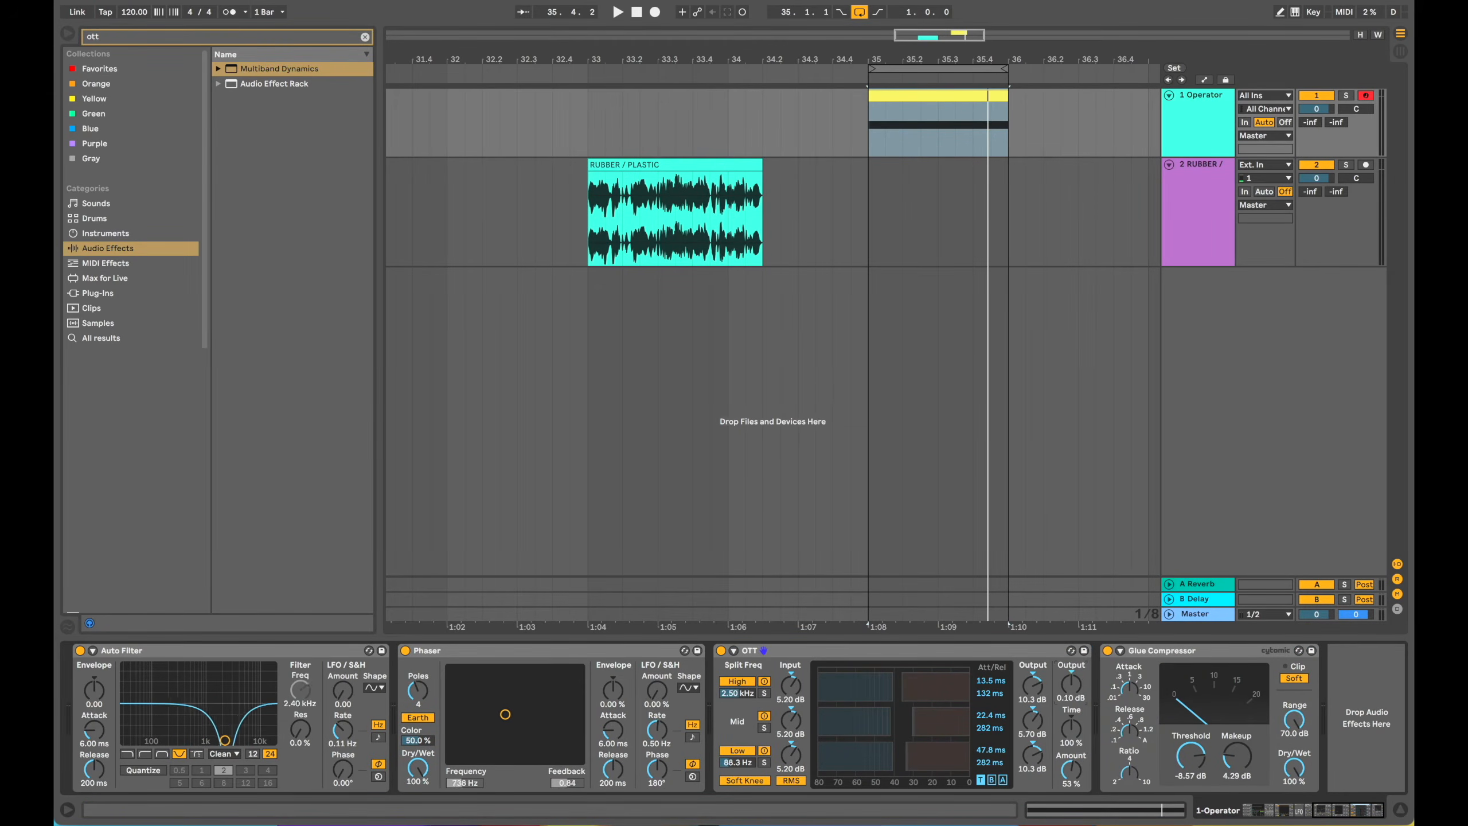
# Step: Set the Coarse tuning of Operator's oscillator A to 24 and play the loop to hear the result
pyautogui.press('space')
pyautogui.hscroll(-3, 807, 725)
pyautogui.hscroll(-10, 808, 726)
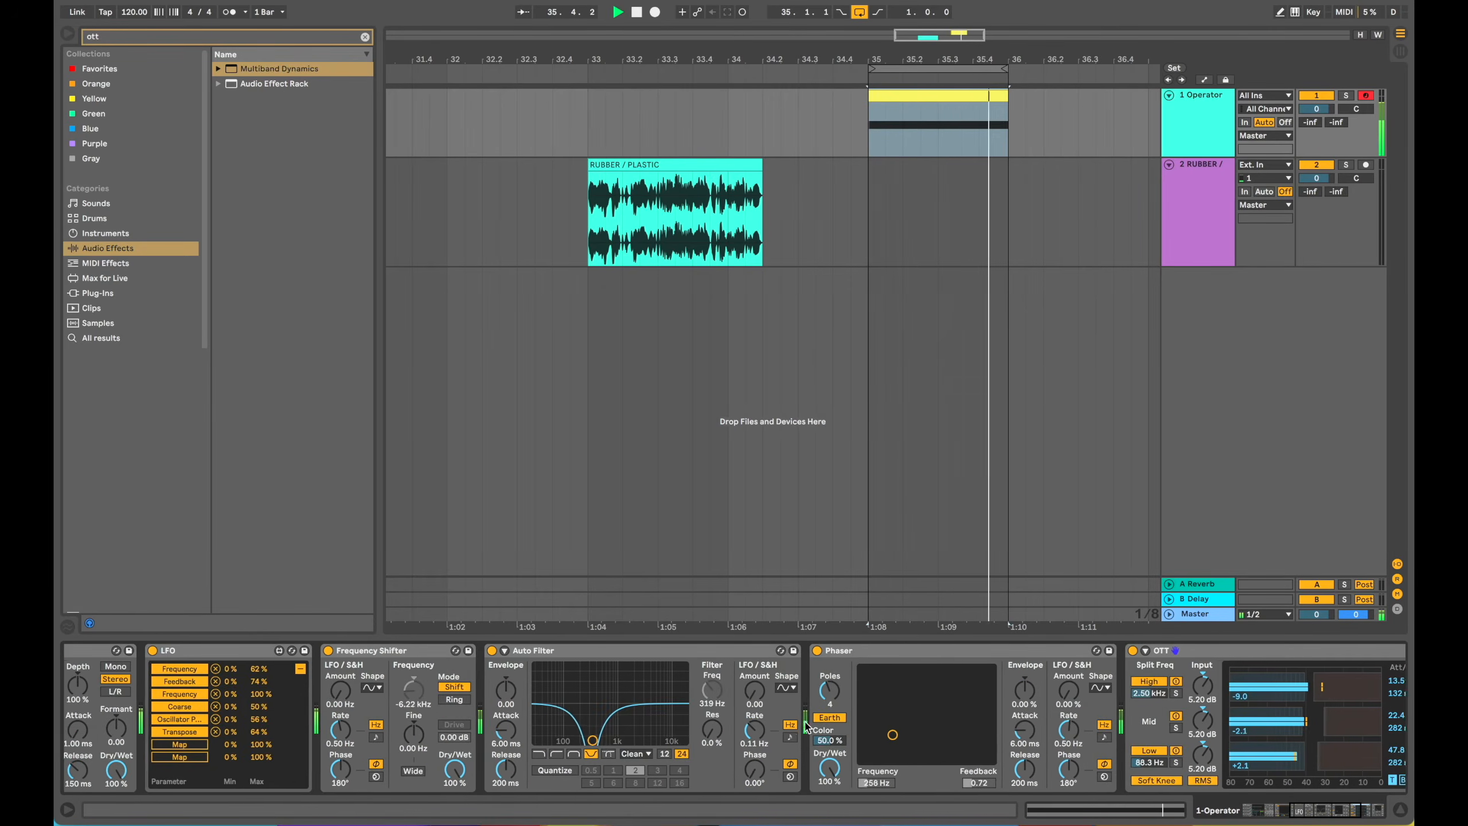
pyautogui.press('space')
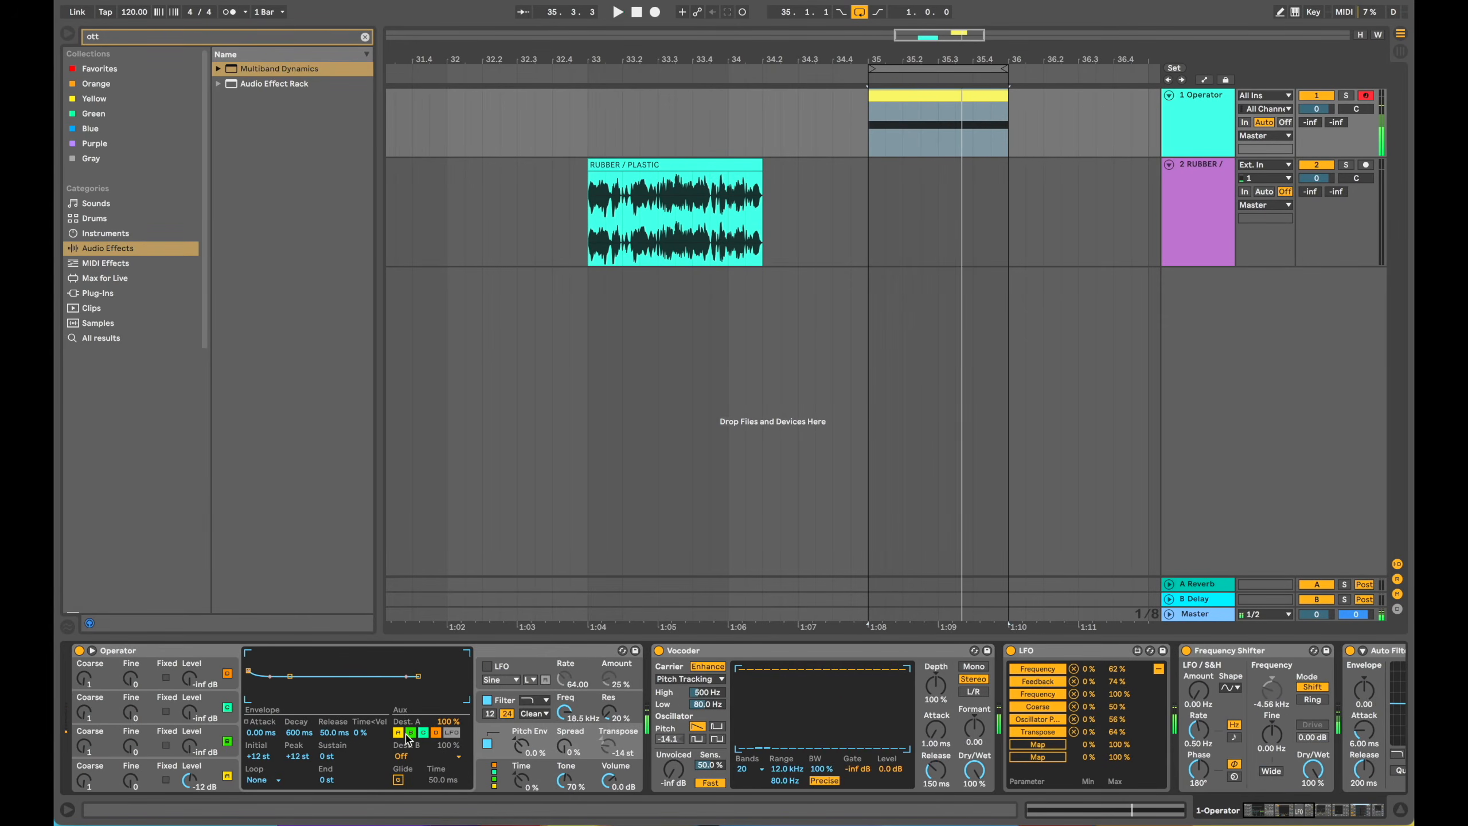
pyautogui.click(84, 789)
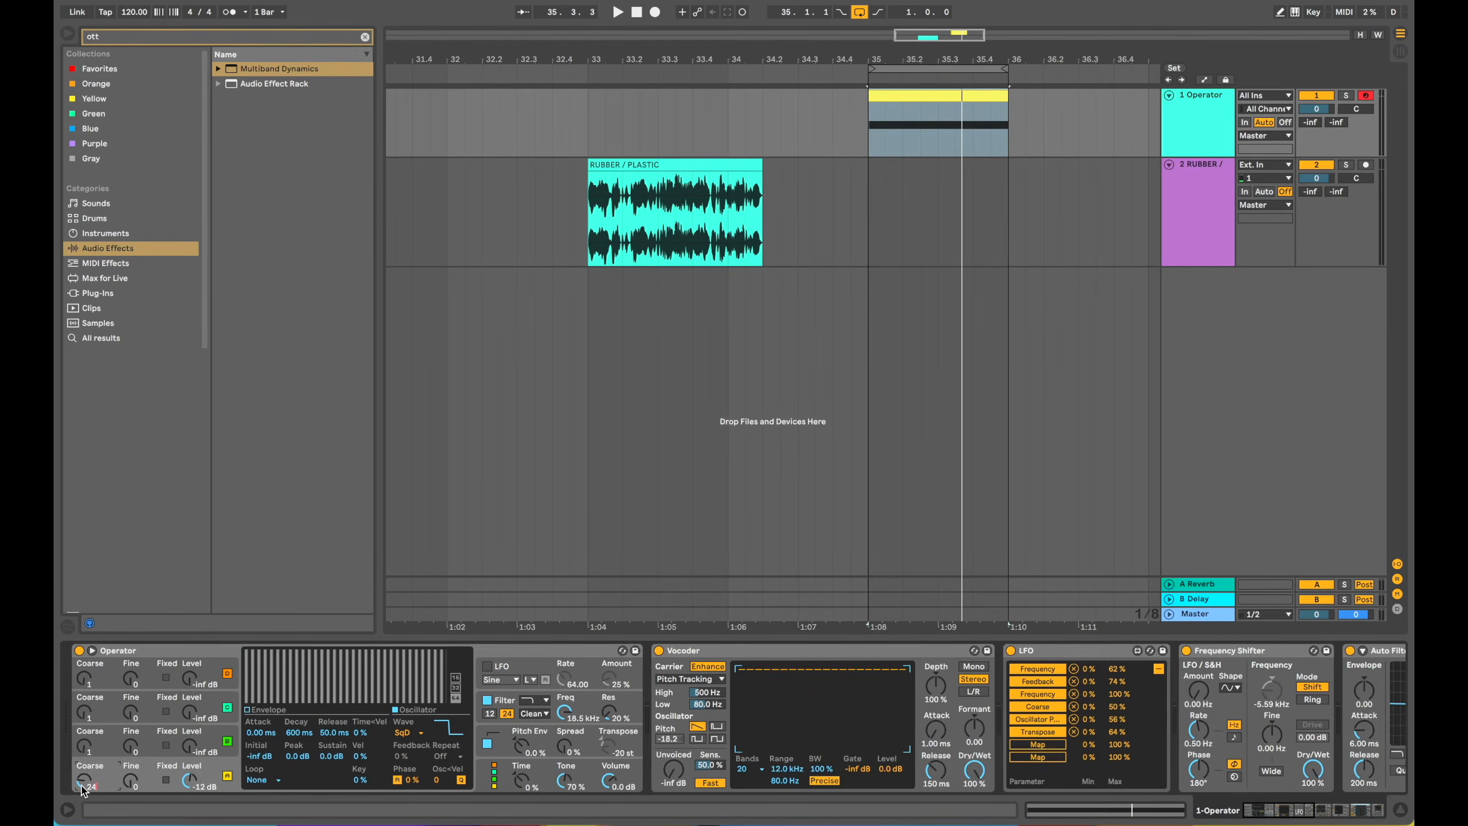
pyautogui.press('space')
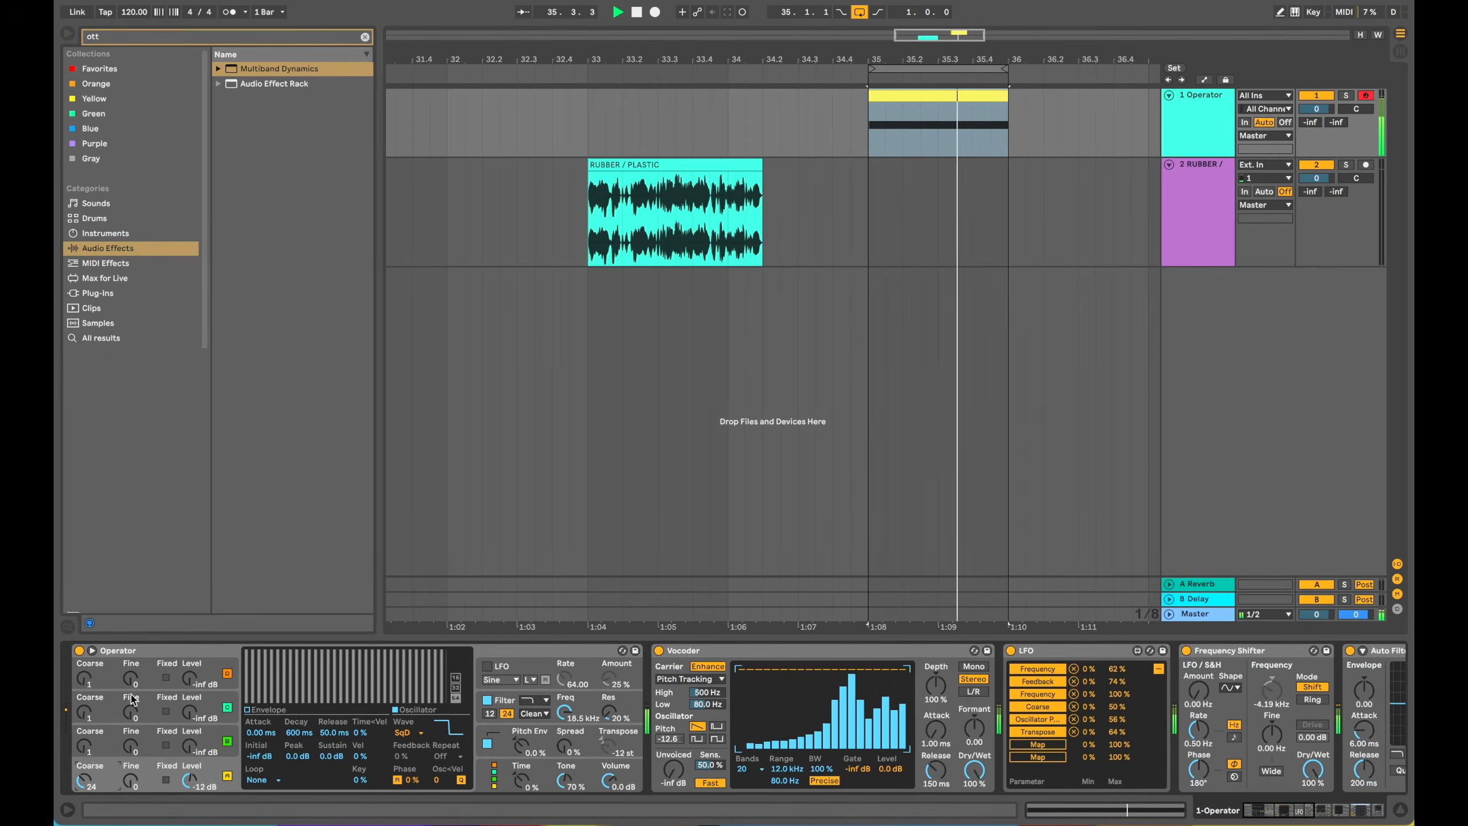
pyautogui.press('space')
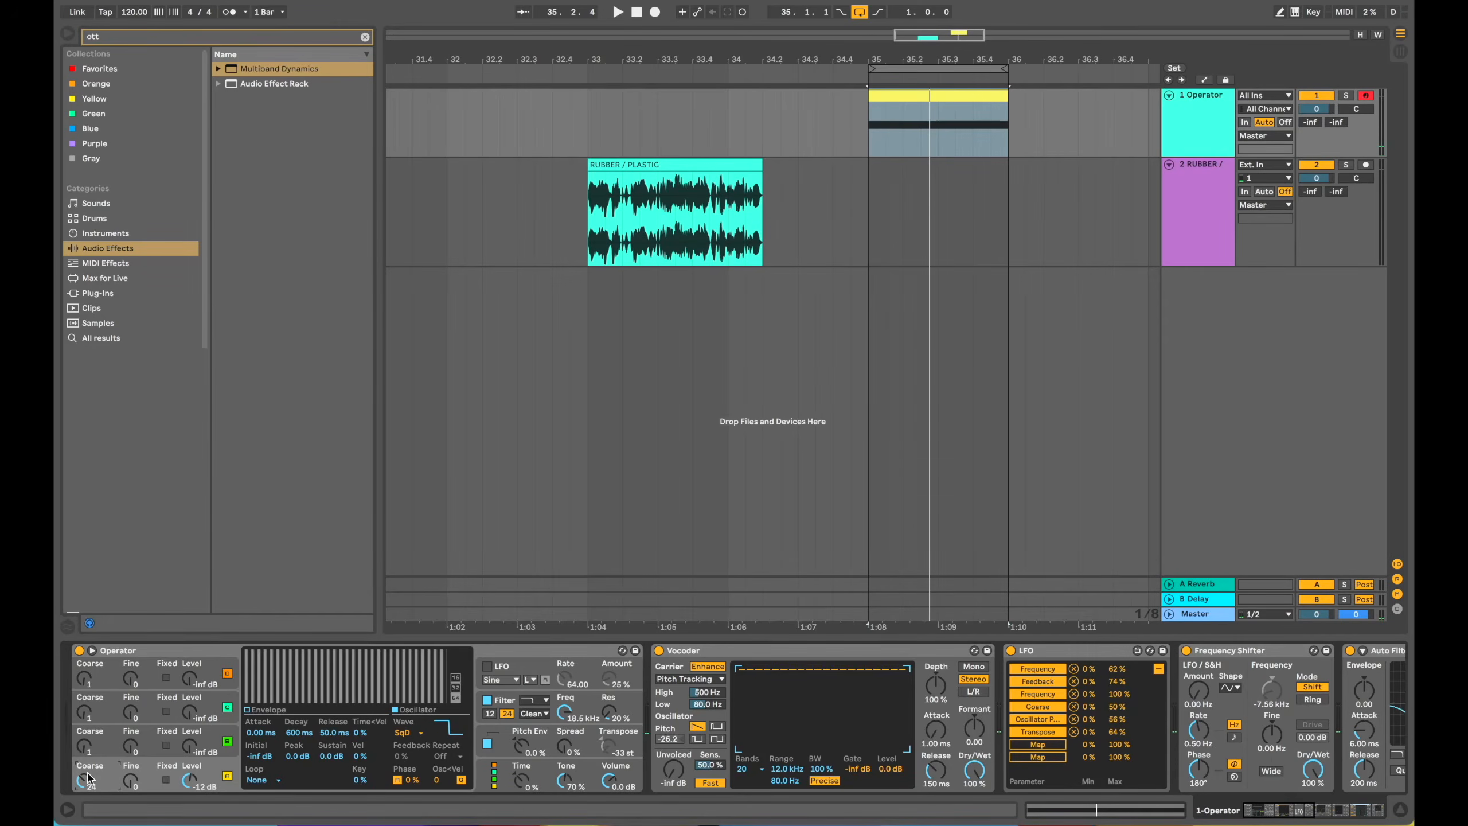
pyautogui.press('space')
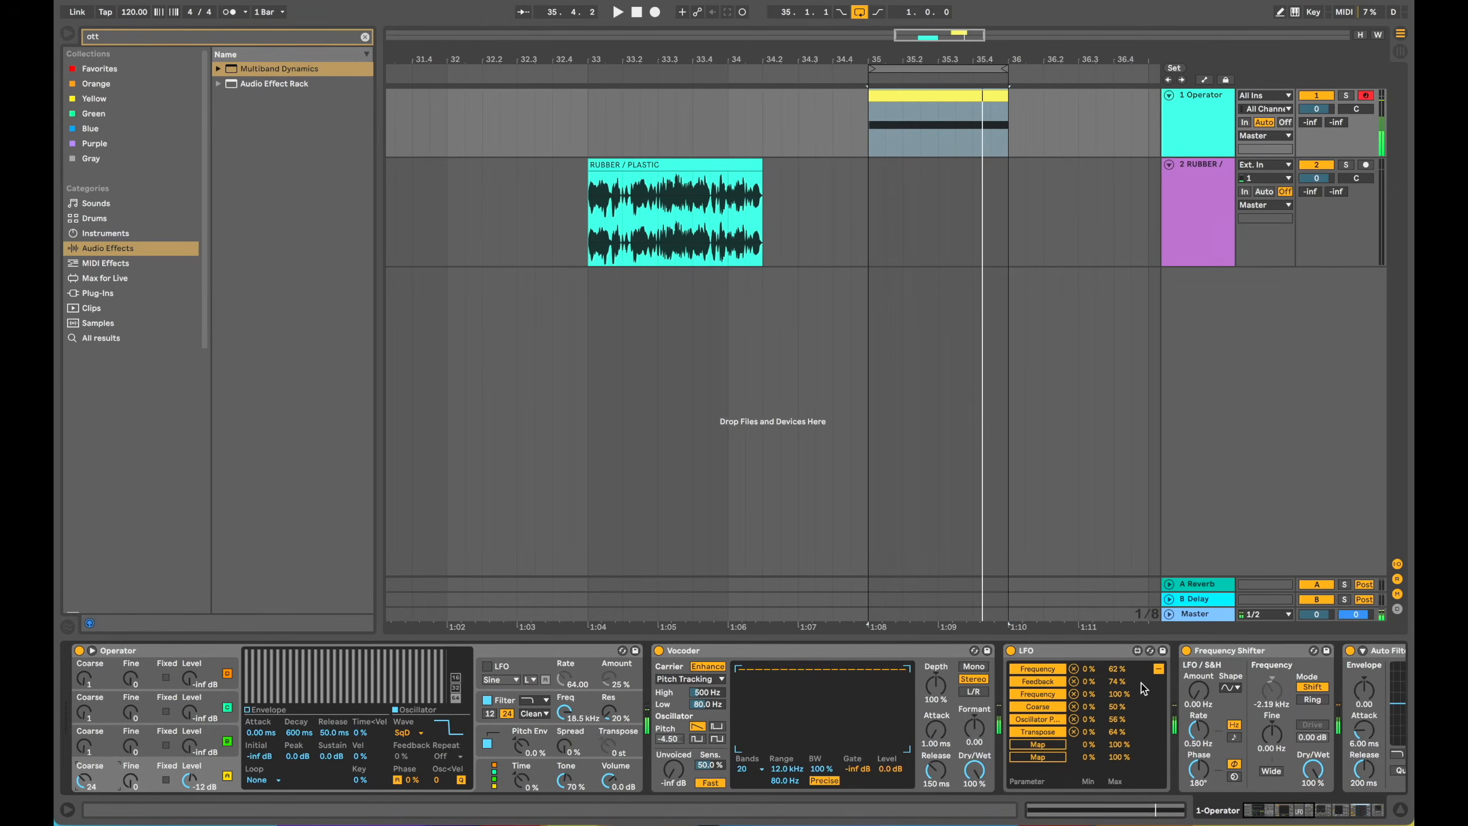
# Step: Show the LFO's waveform settings and play the loop while watching the modulated effects
pyautogui.hscroll(2, 1142, 688)
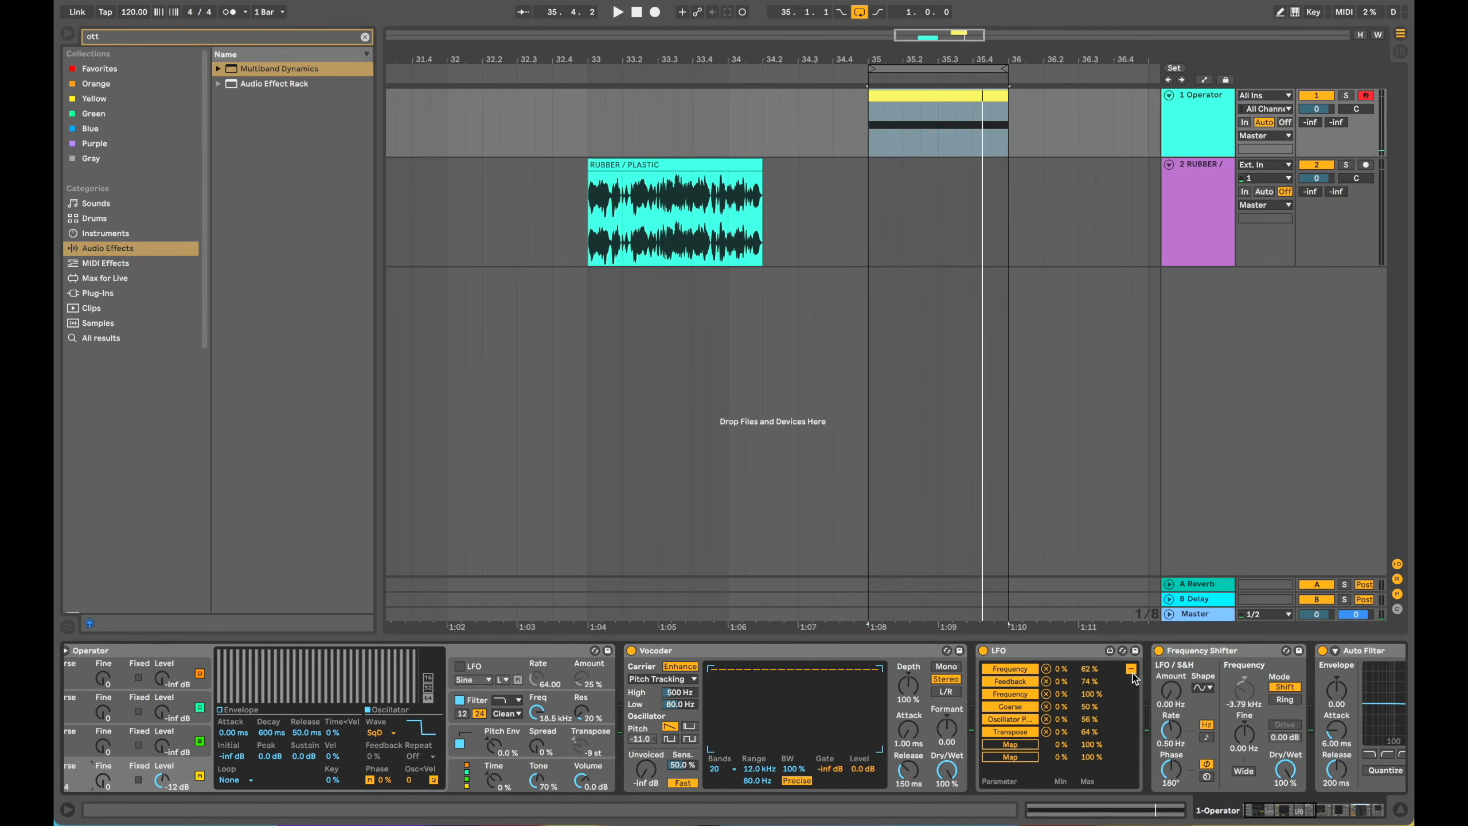
pyautogui.click(1131, 669)
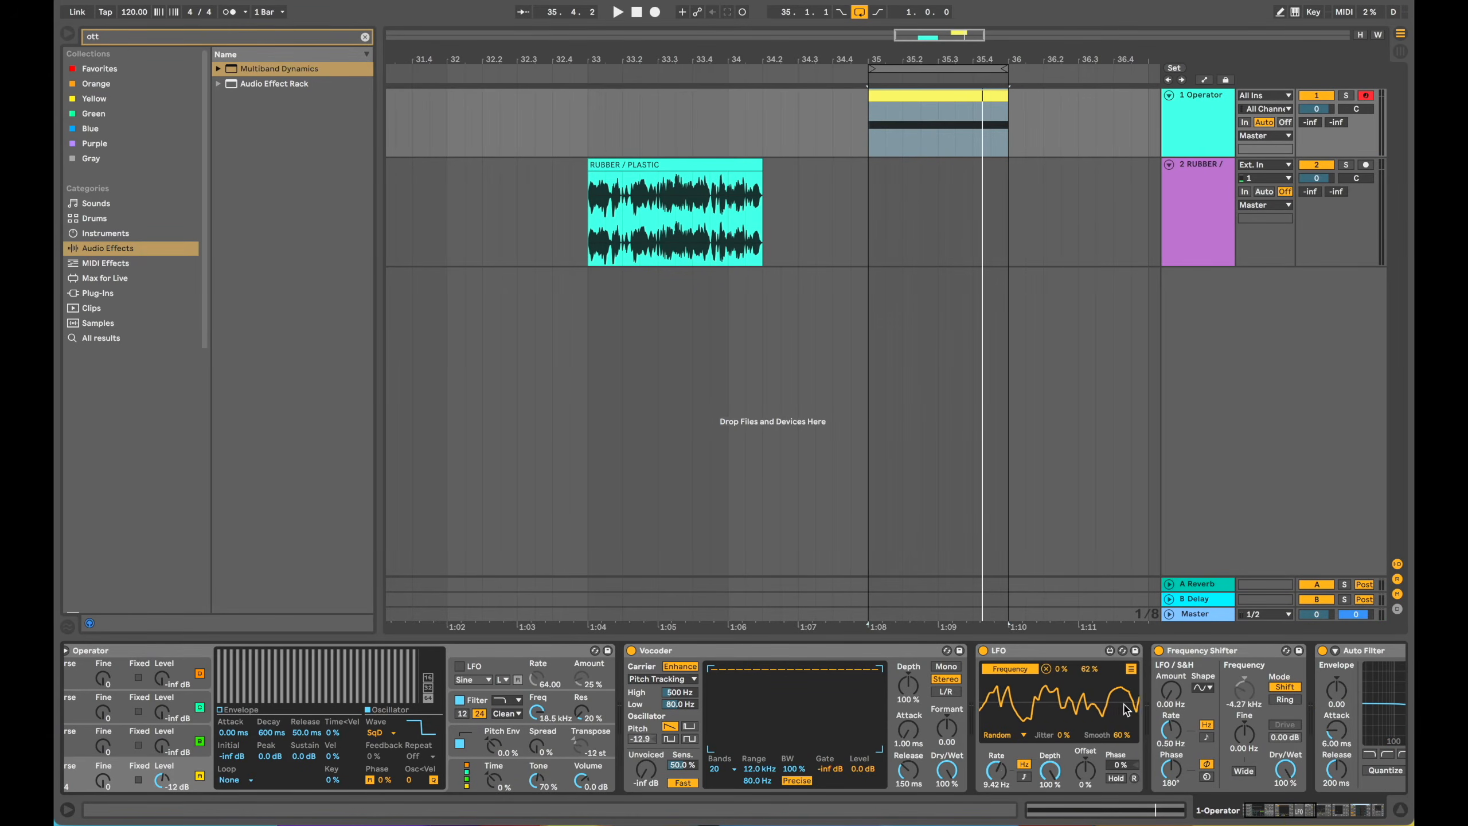
pyautogui.hscroll(20, 1125, 710)
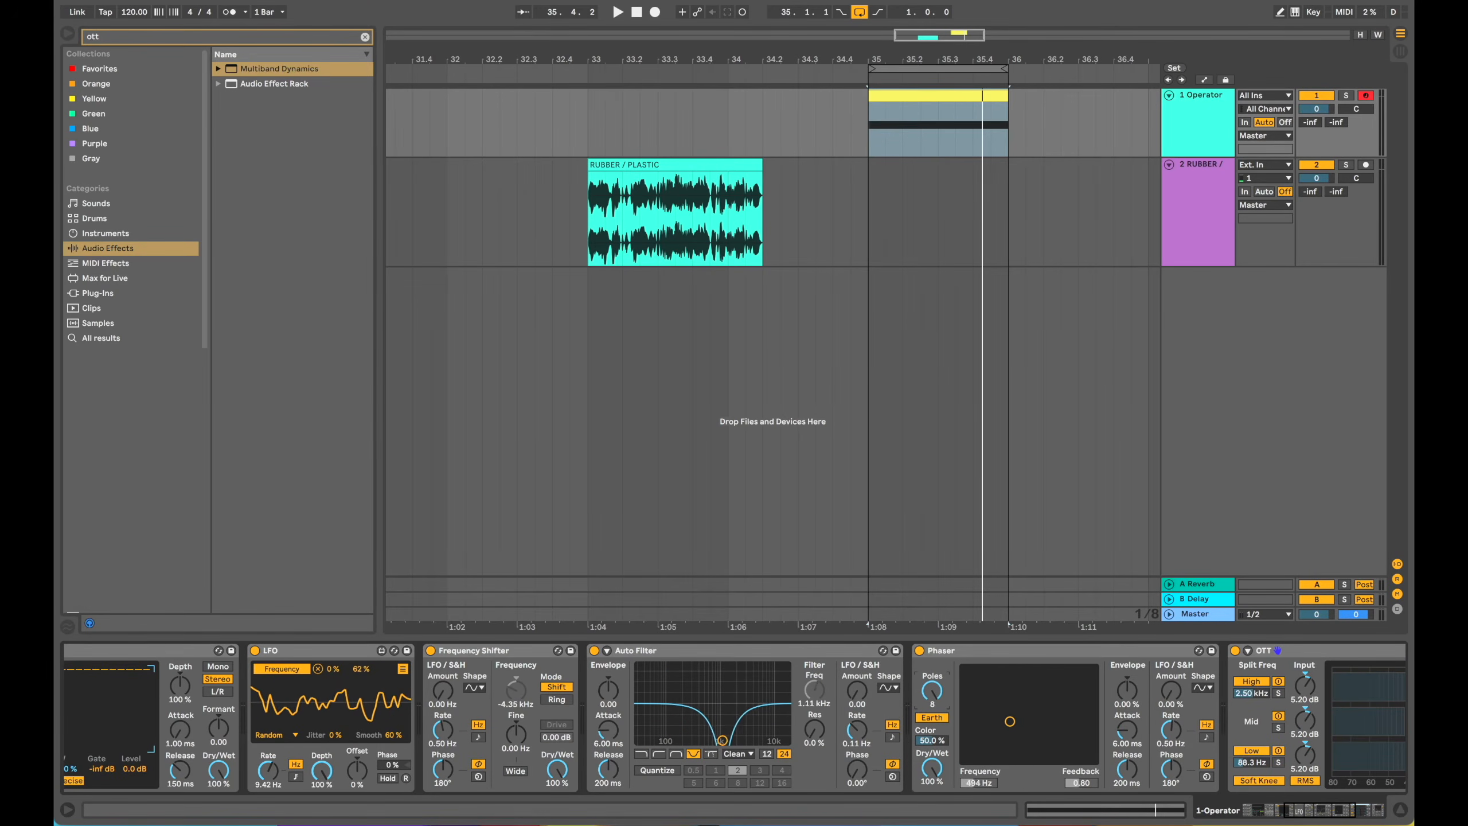
pyautogui.press('space')
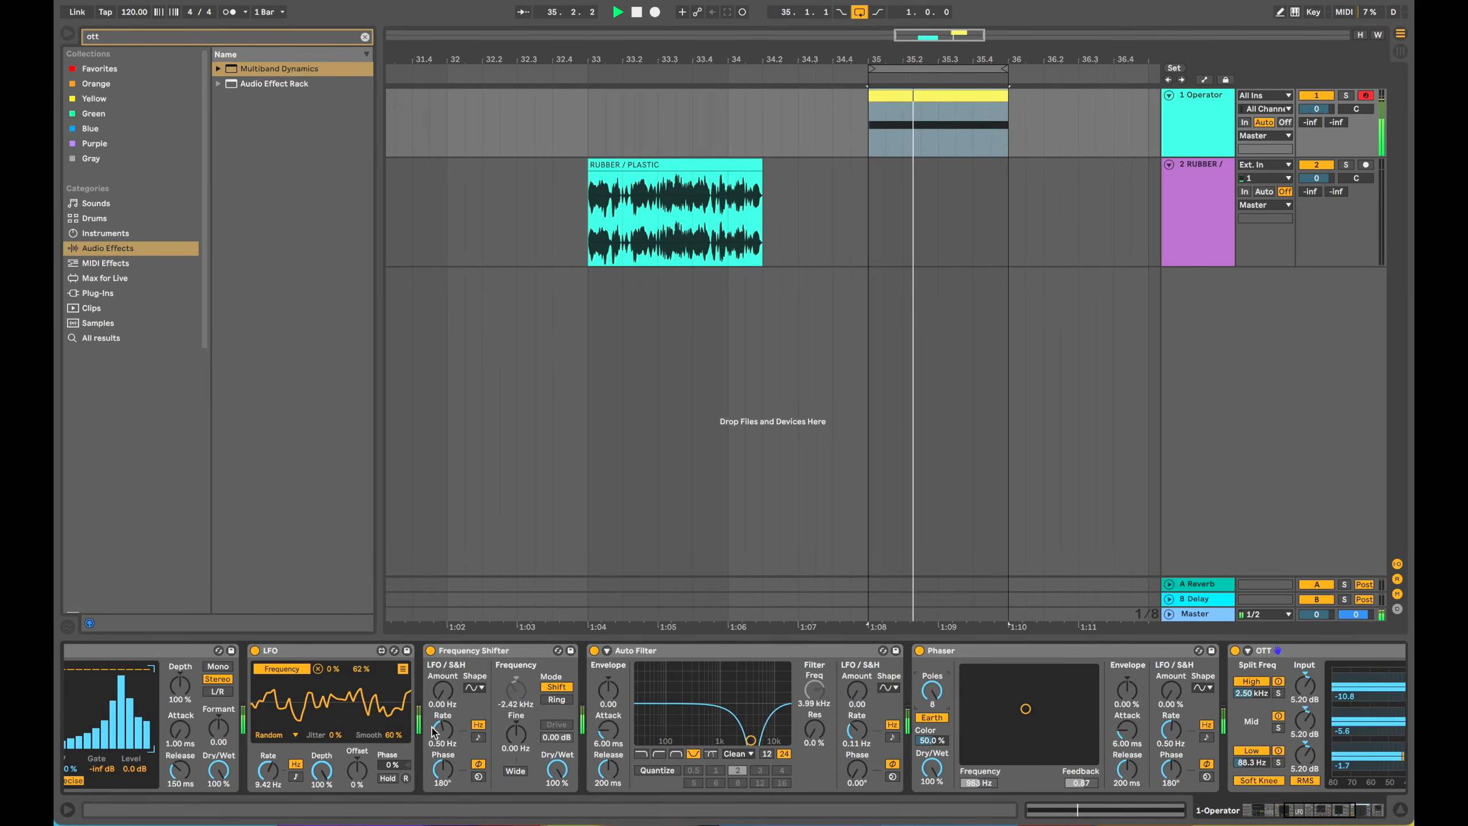
pyautogui.press('space')
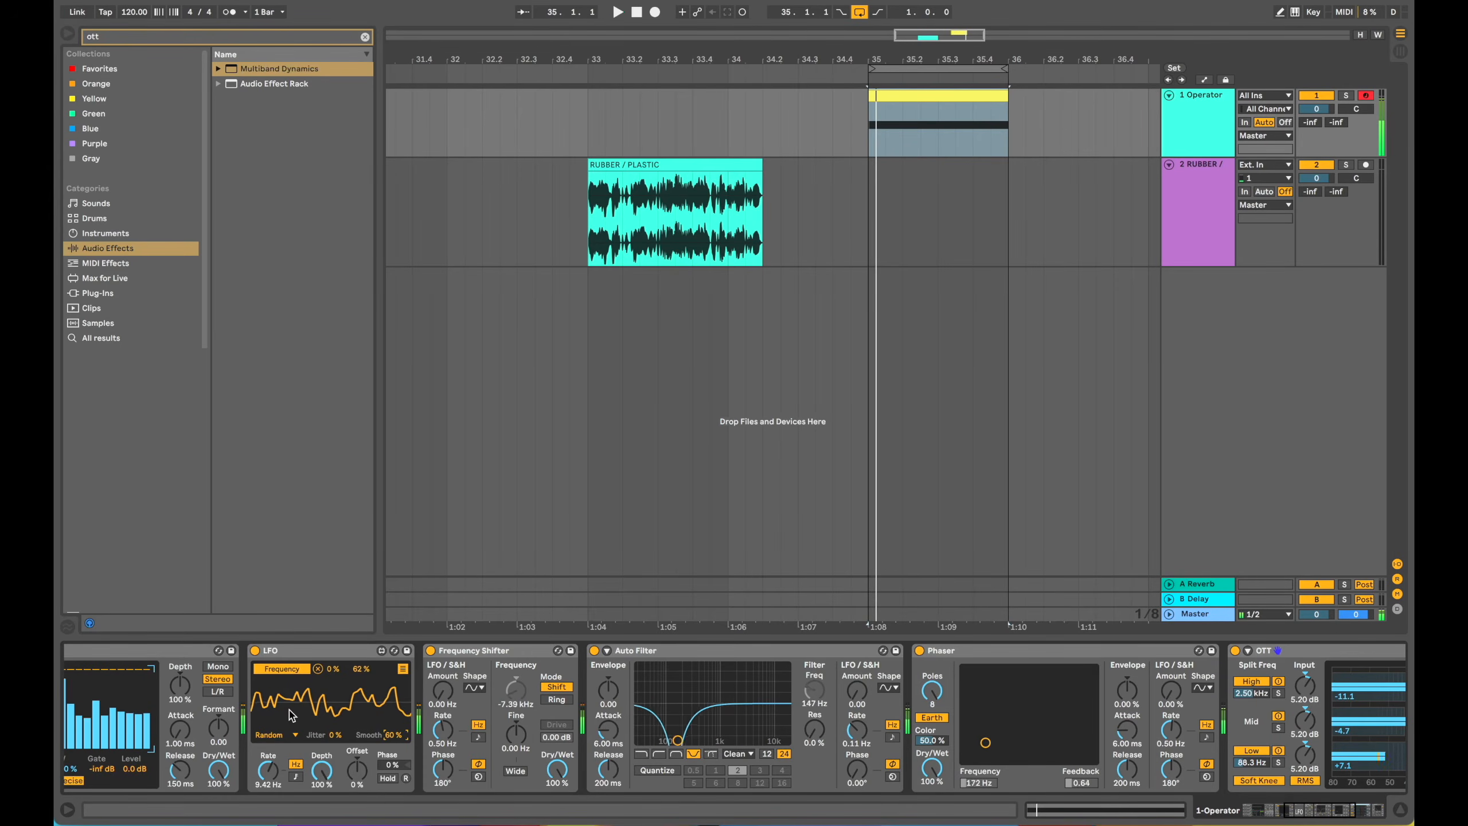
# Step: Set the first four LFO mapping minimums to 16, 21, 30 and 45 %, with maximums of 71 % for oscillator pitch and 100 % for Transpose
pyautogui.click(400, 668)
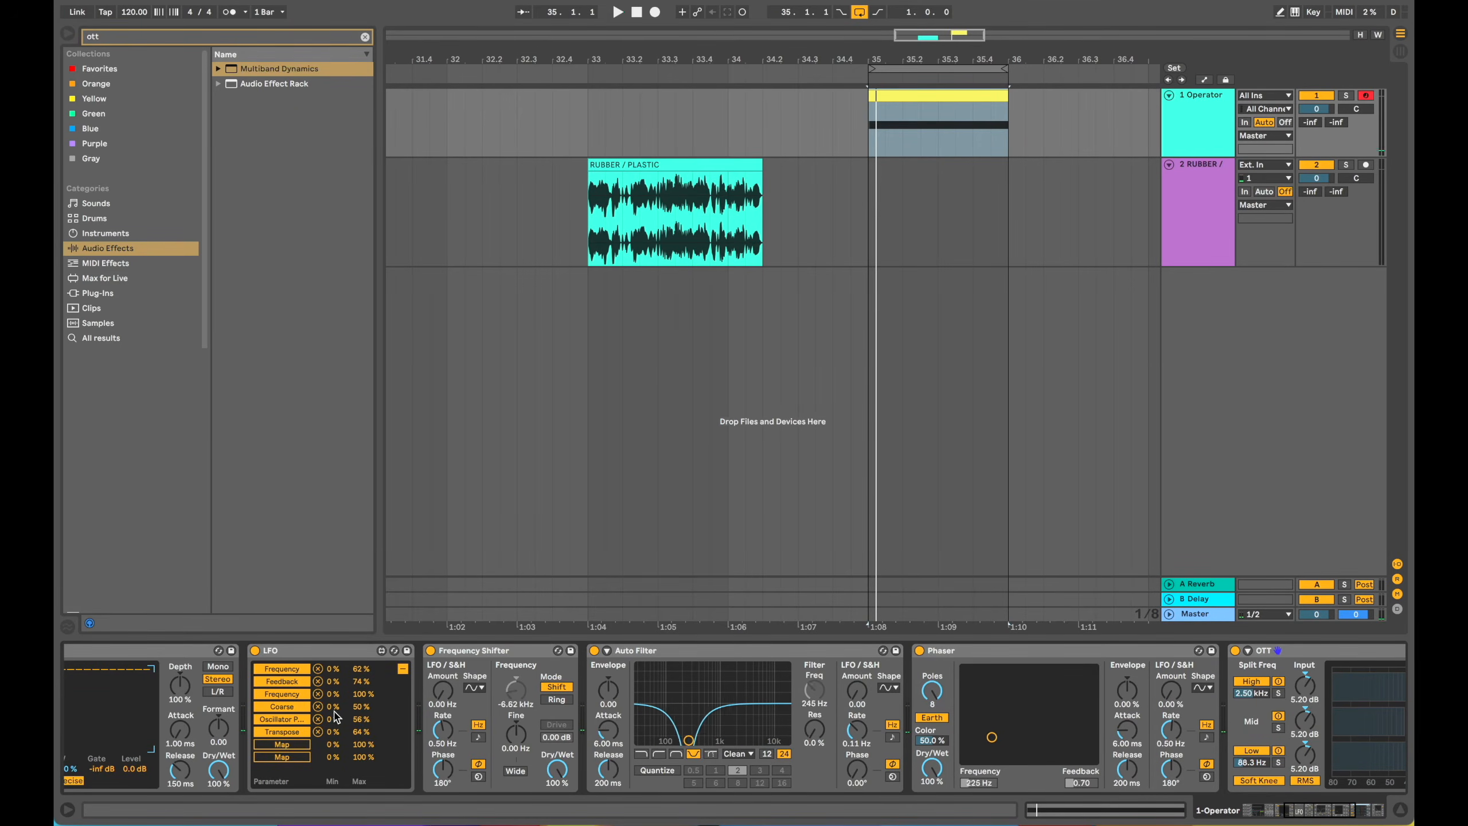
pyautogui.press('space')
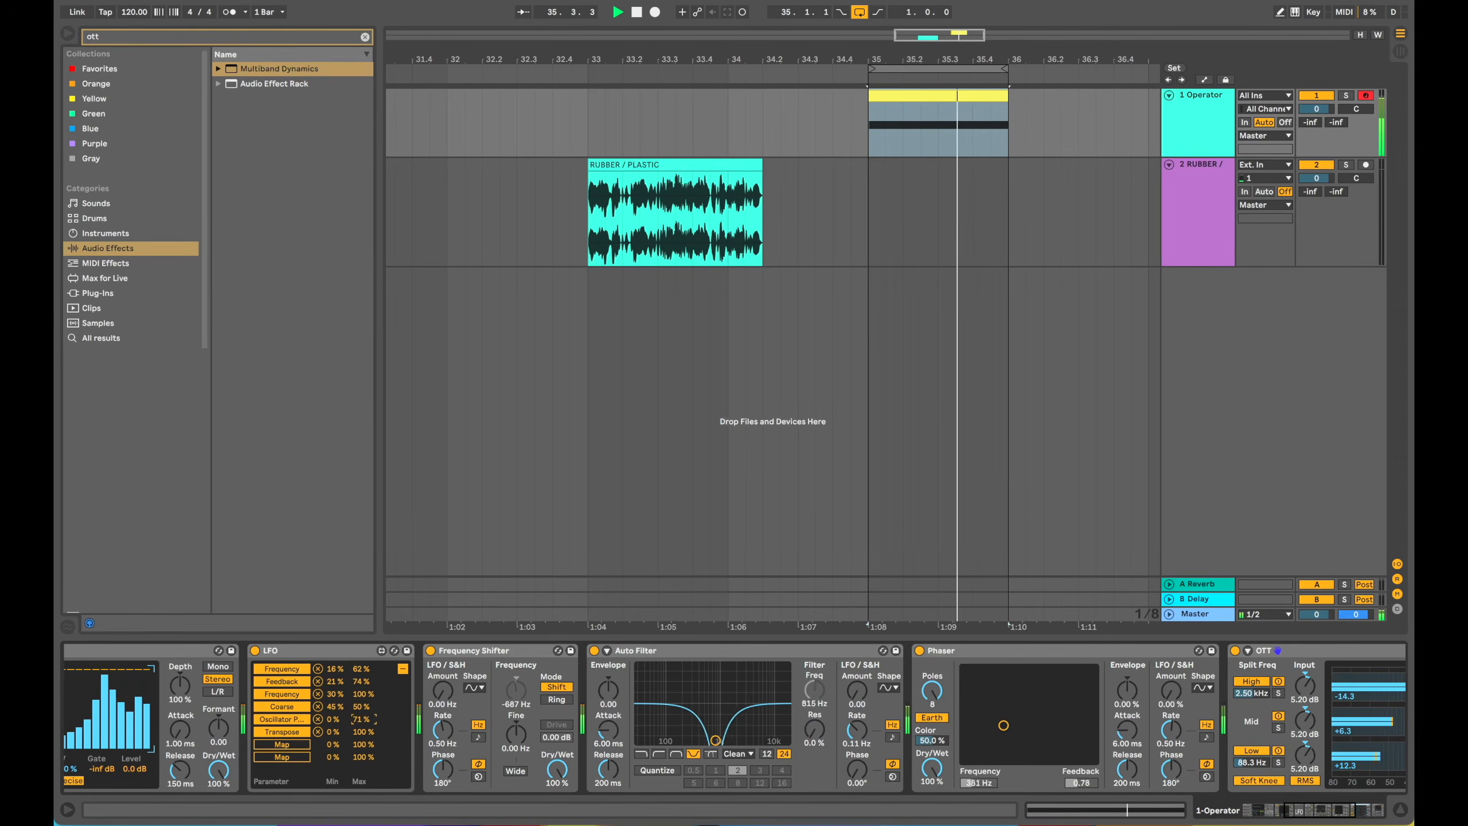
pyautogui.click(403, 669)
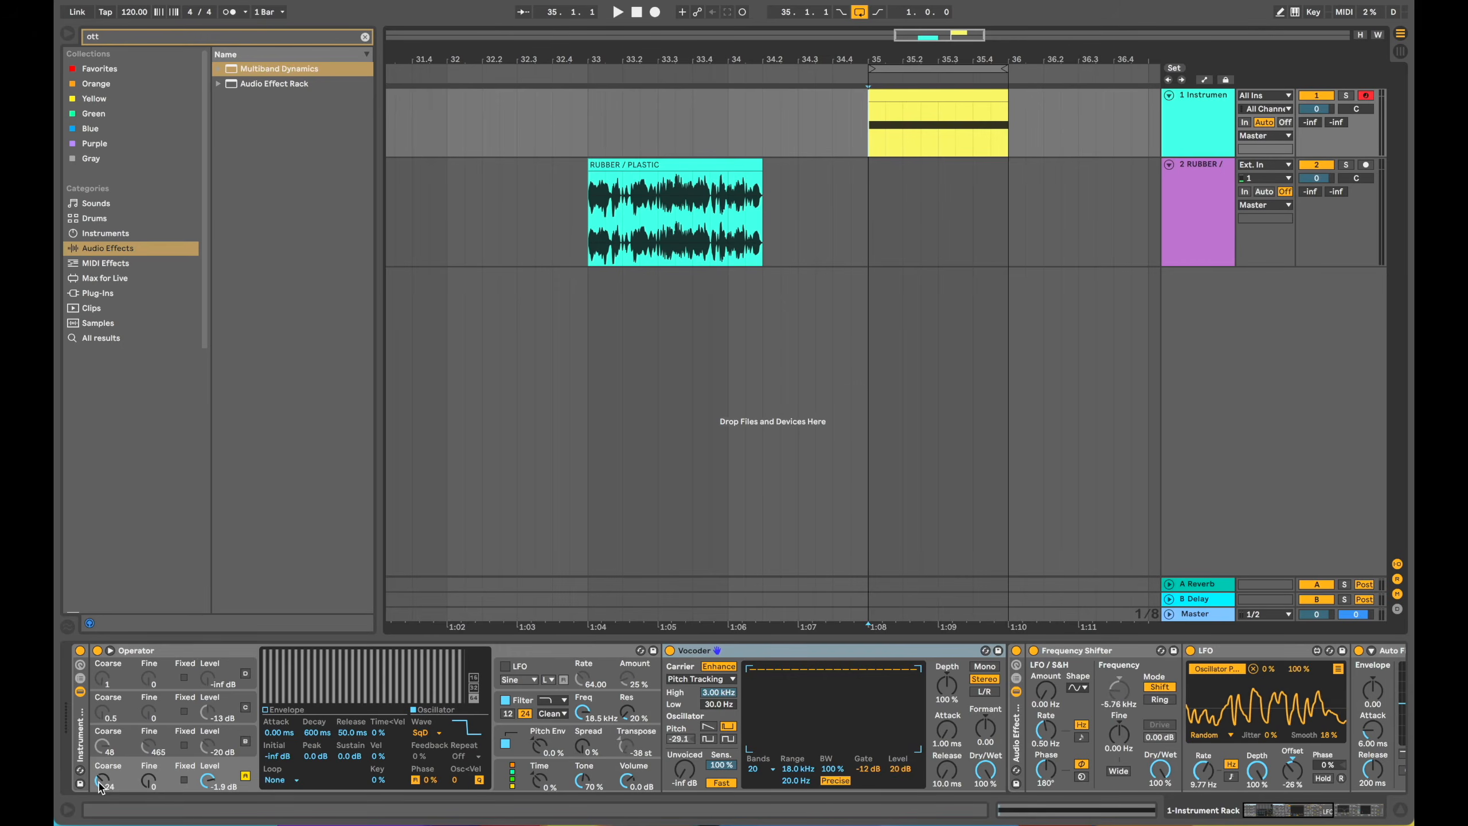
# Step: Examine the finished Instrument Rack's LFO waveform, smoothing and mapping ranges, including the Frequency Shifter's mapped coarse frequency
pyautogui.click(1337, 669)
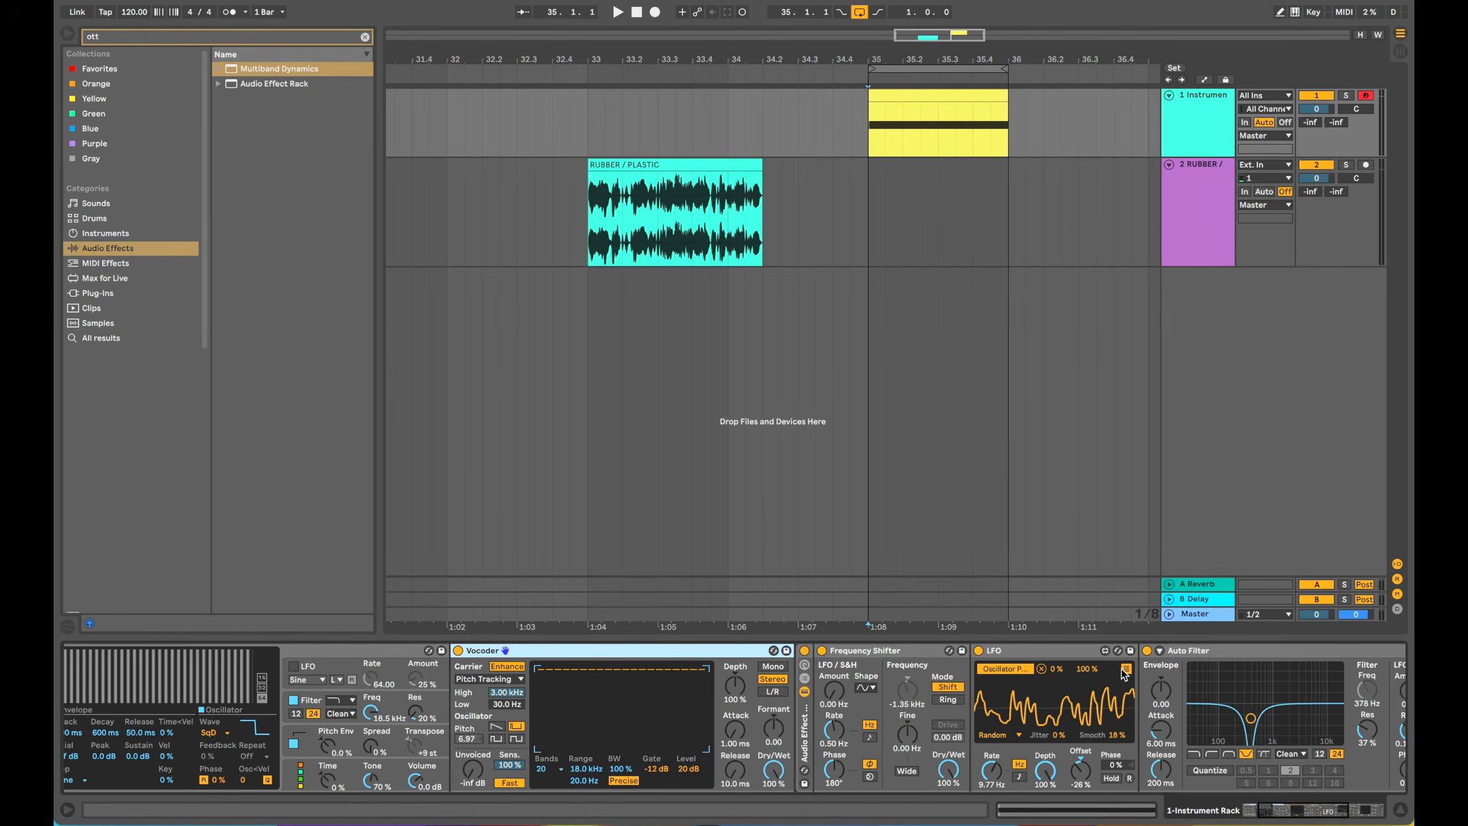
pyautogui.click(1125, 670)
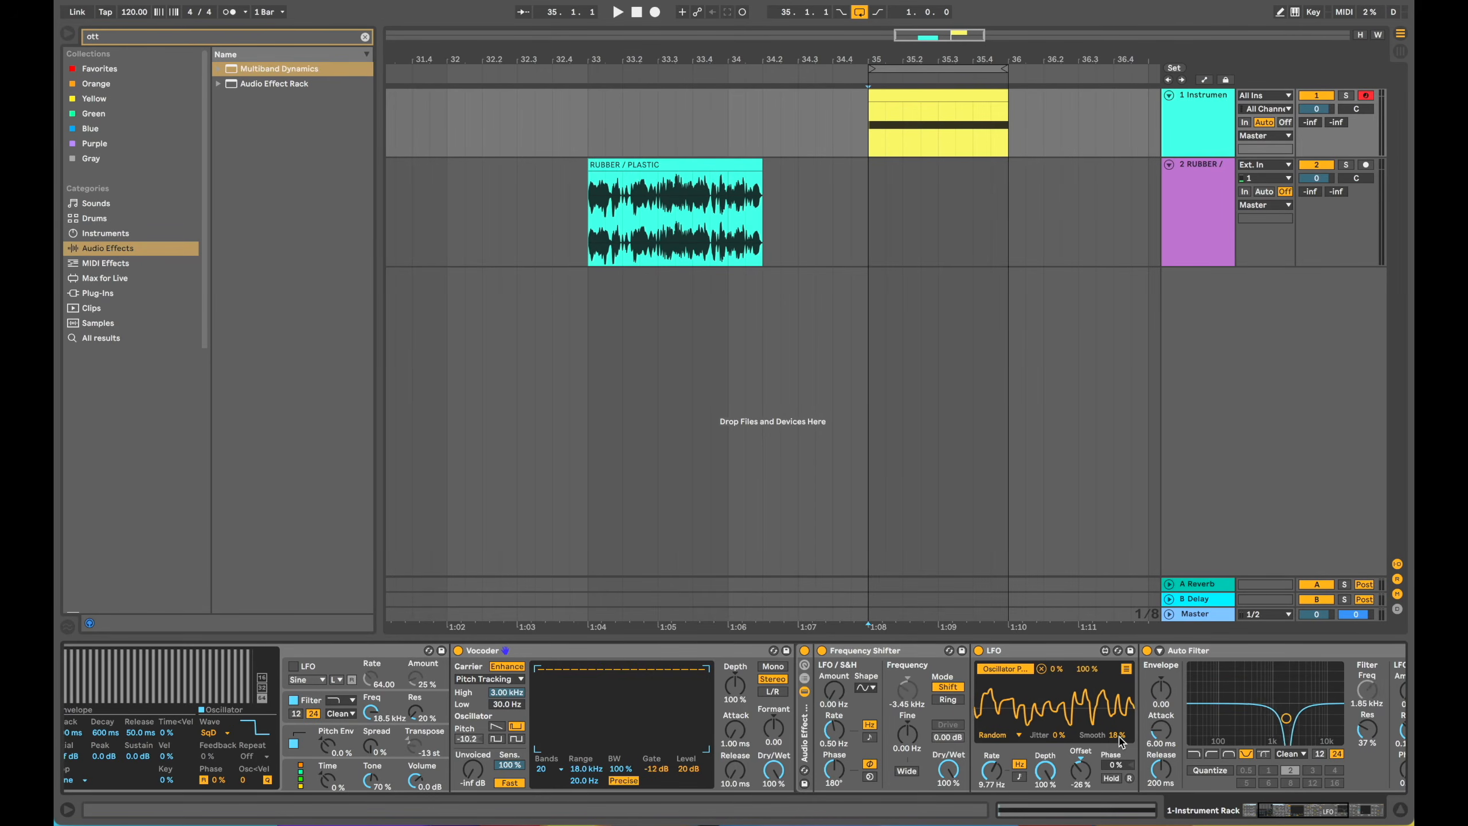
pyautogui.moveTo(1116, 736)
pyautogui.mouseDown()
pyautogui.moveTo(1116, 755)
pyautogui.moveTo(1113, 717)
pyautogui.mouseUp()
pyautogui.click(1125, 668)
pyautogui.click(910, 695)
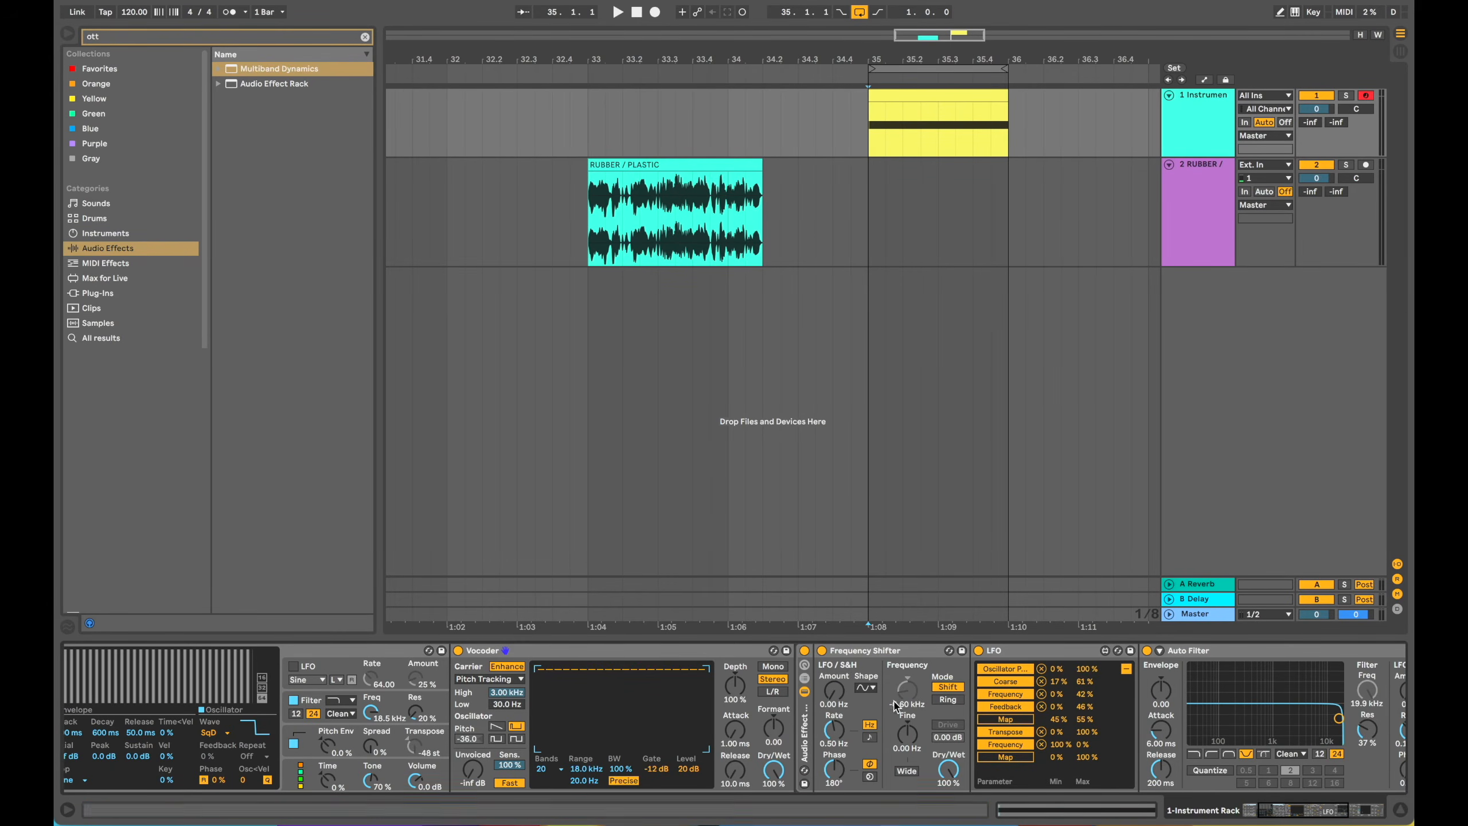
pyautogui.click(903, 697)
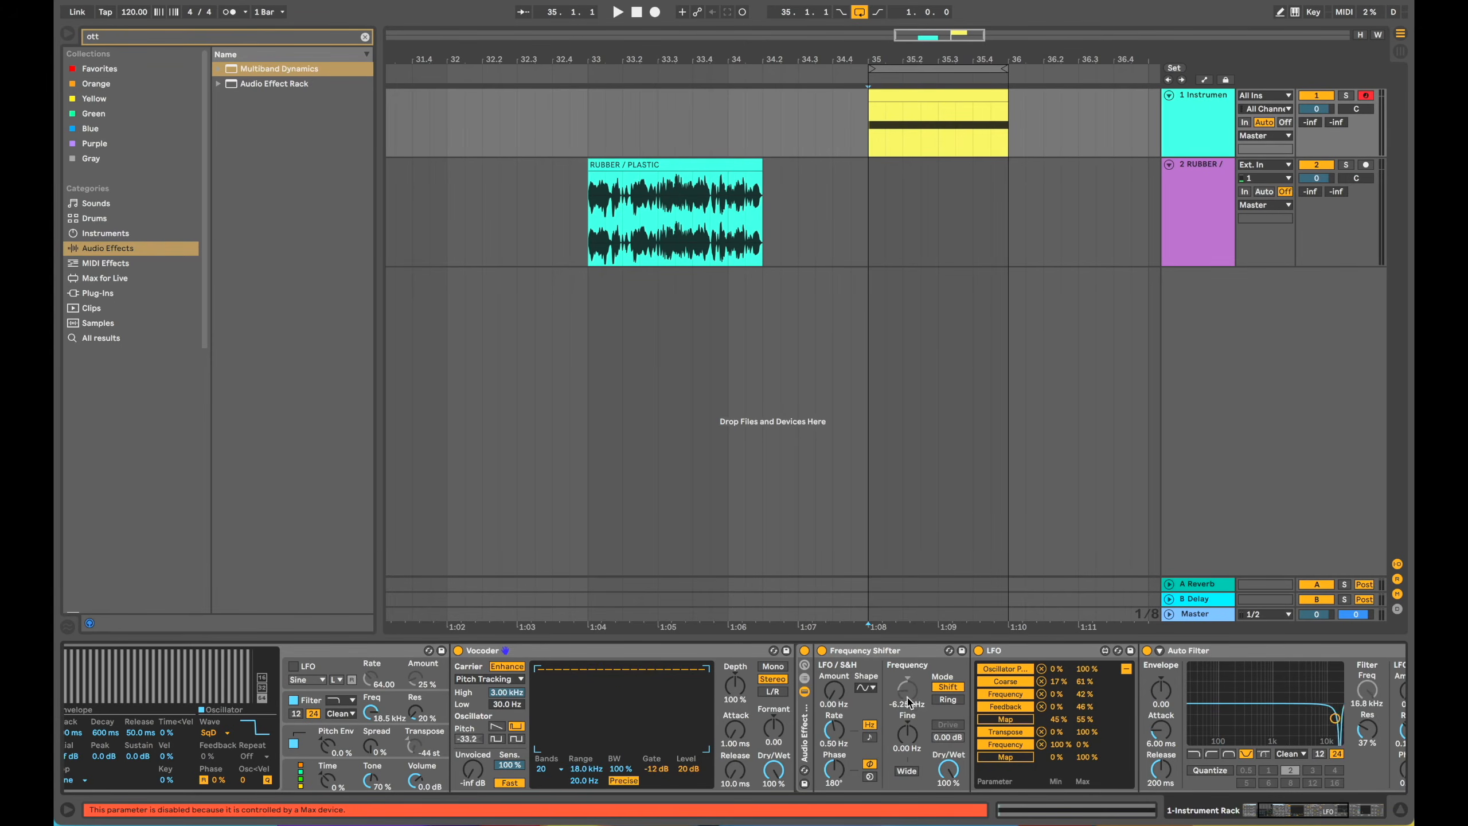
# Step: Examine the finished rack's Vocoder, Auto Filter and Phaser settings and play its MIDI clip
pyautogui.hscroll(3, 904, 708)
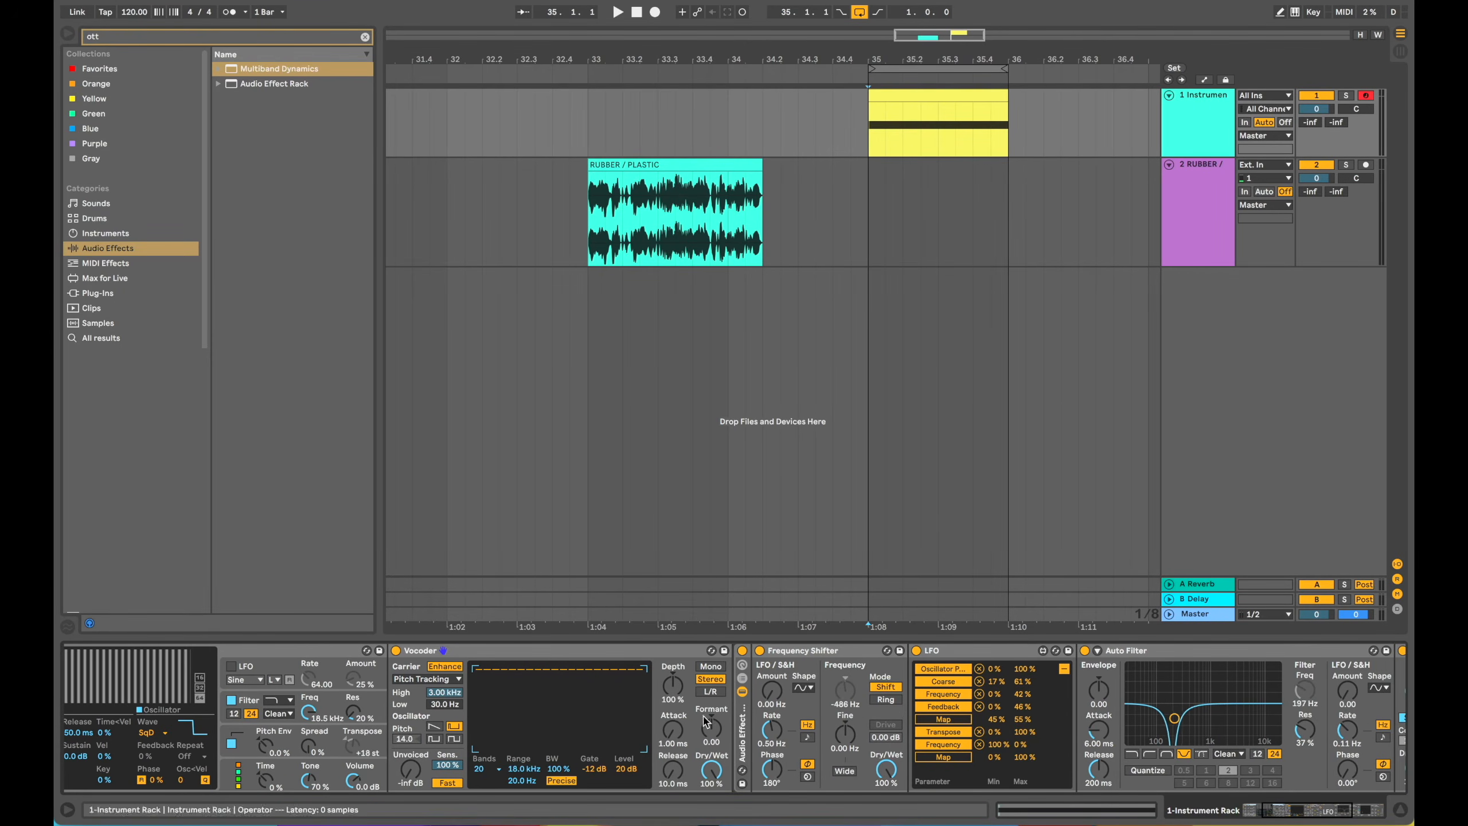
pyautogui.click(571, 781)
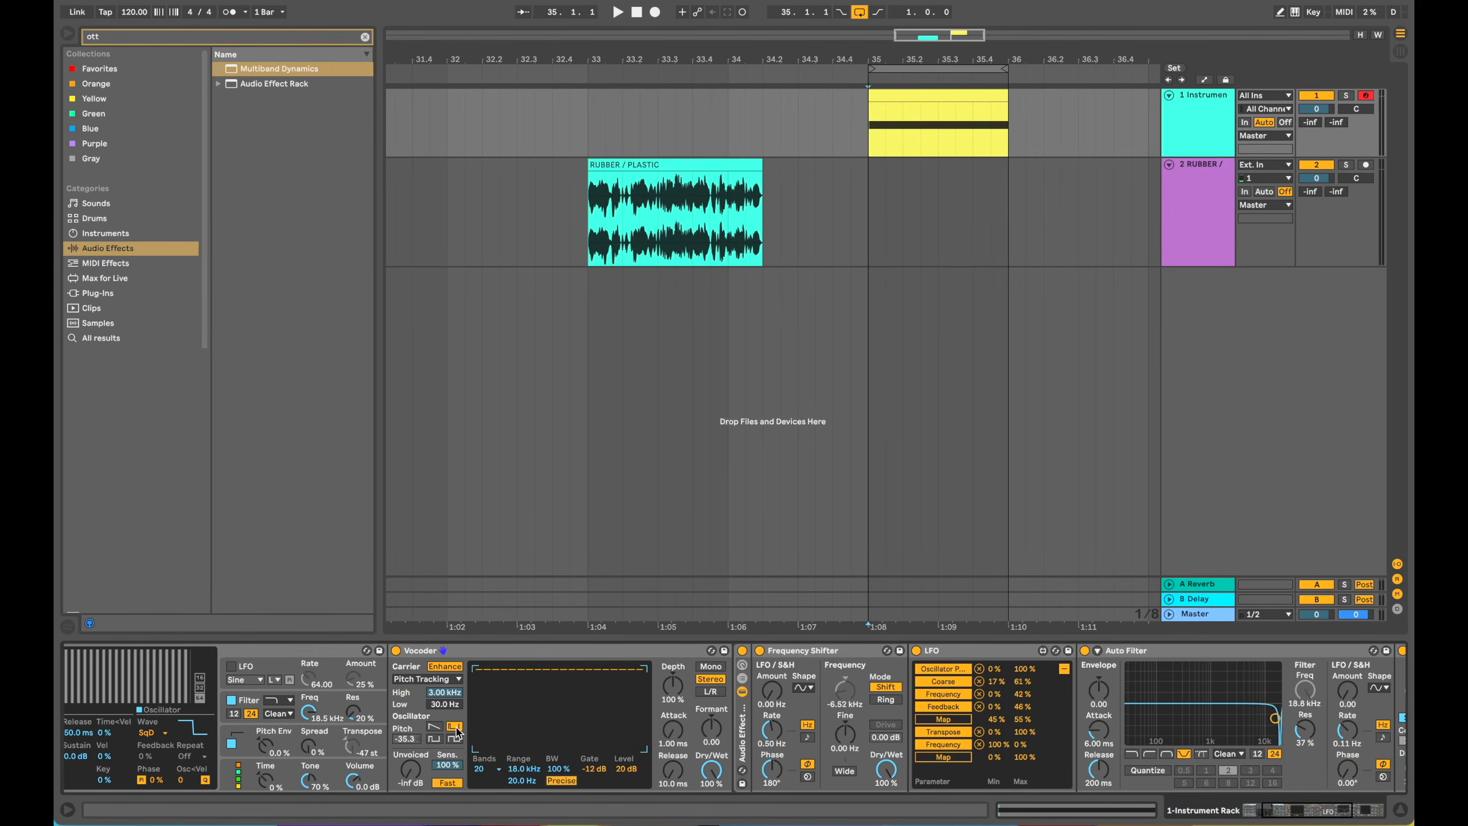
pyautogui.click(433, 728)
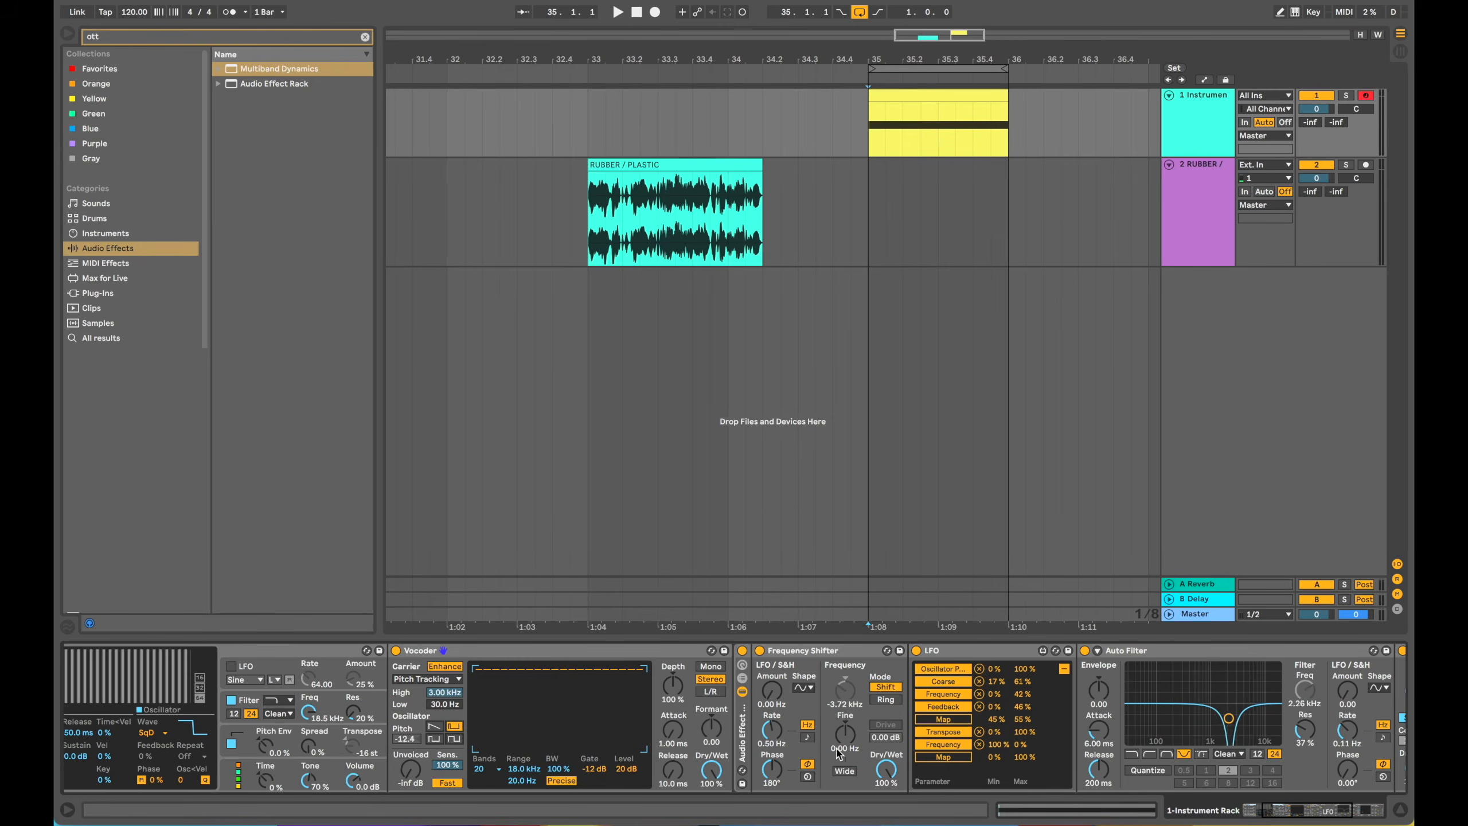
pyautogui.hscroll(5, 839, 752)
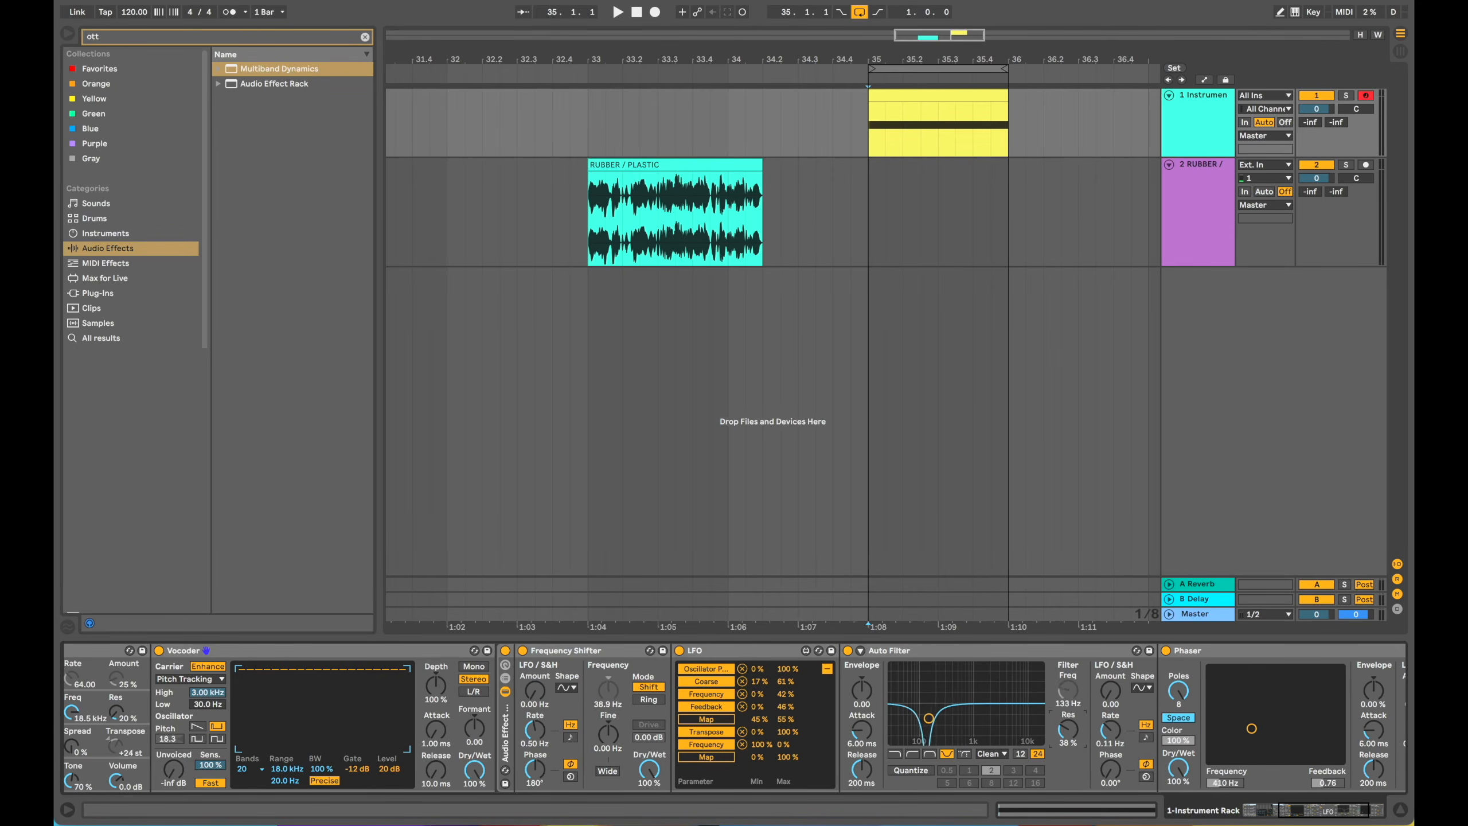
pyautogui.hscroll(5, 1069, 734)
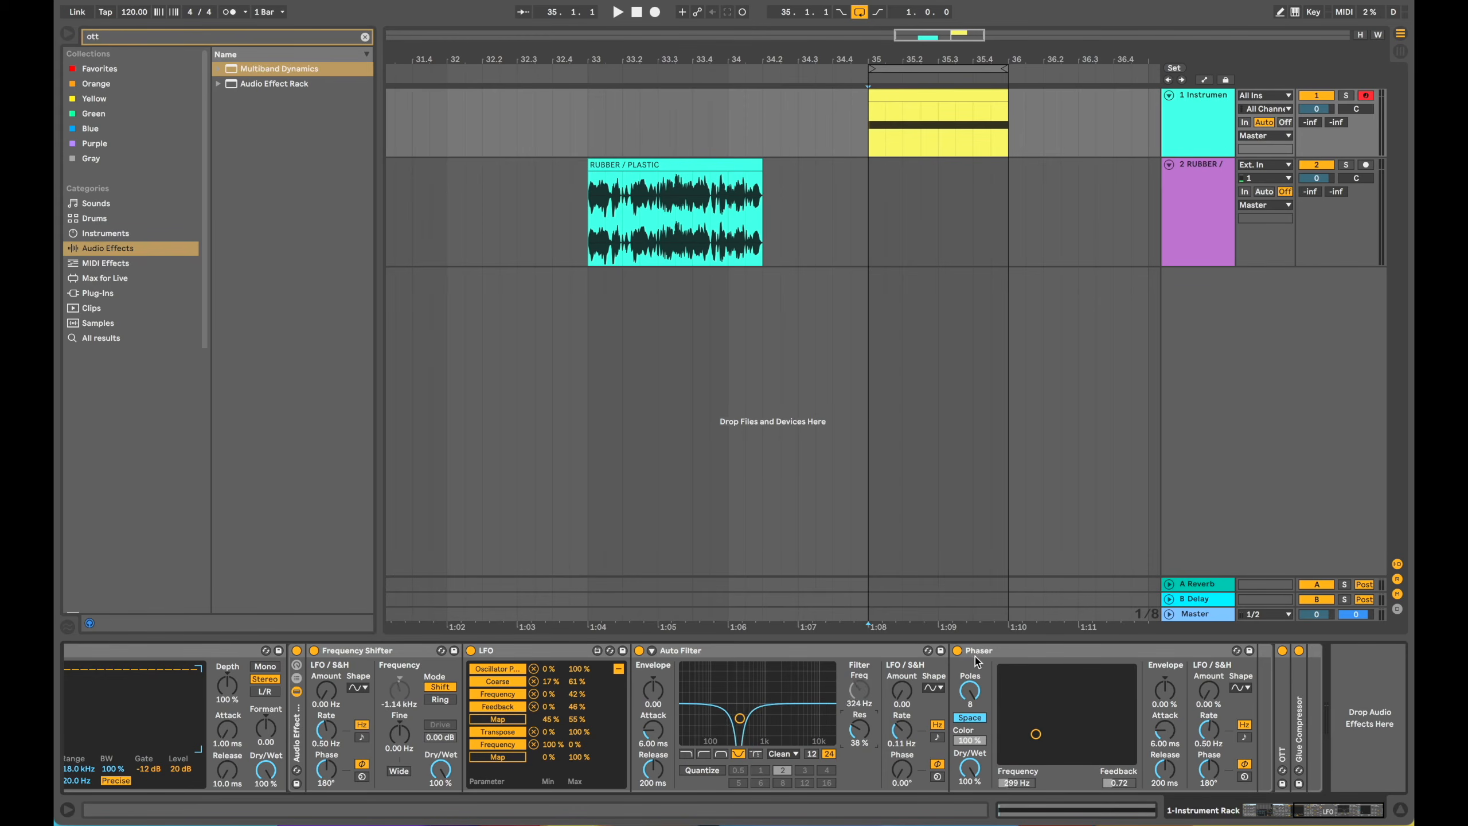
pyautogui.click(974, 719)
pyautogui.click(974, 719)
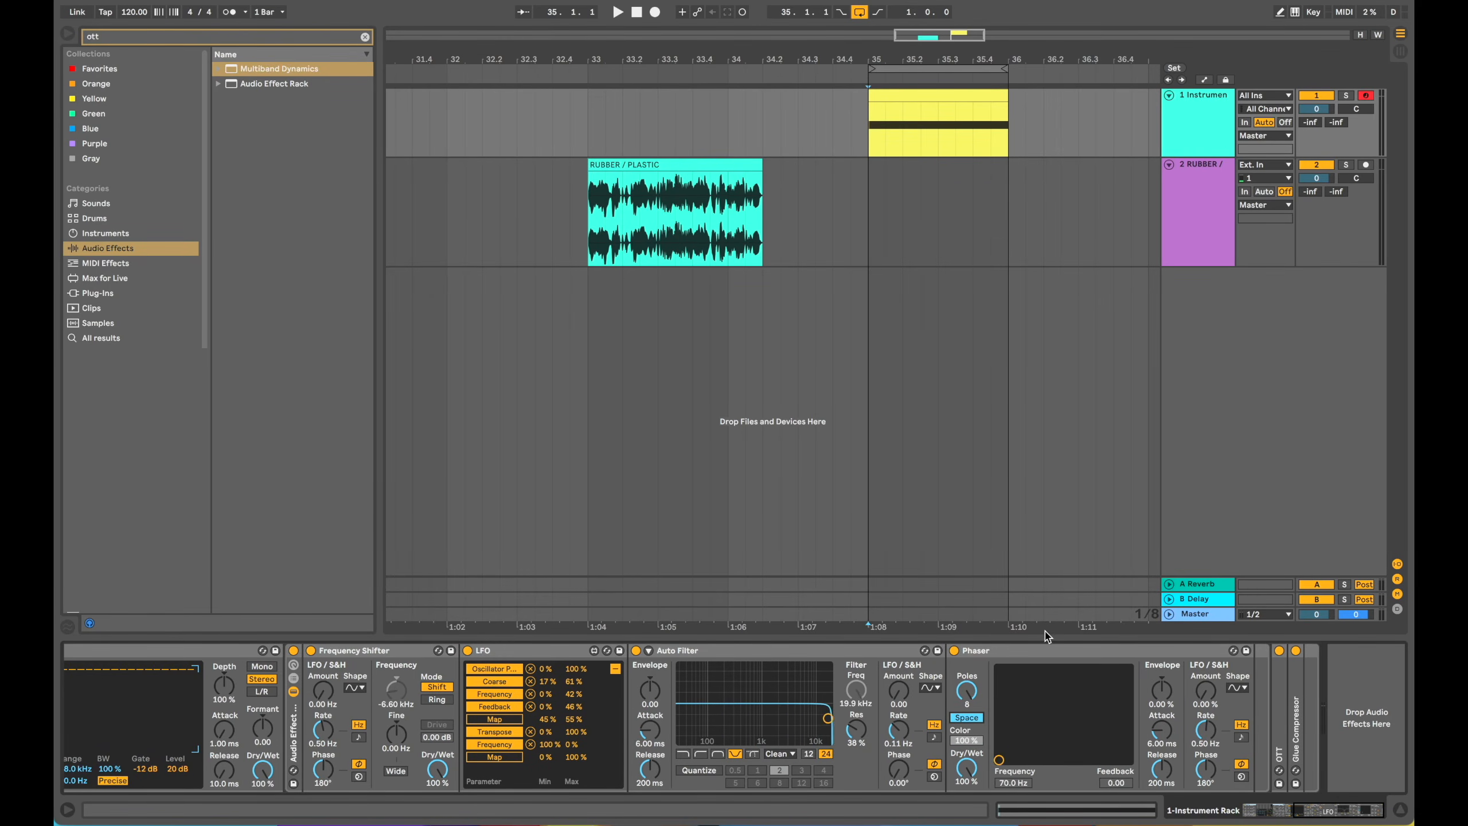
pyautogui.click(941, 94)
pyautogui.press('space')
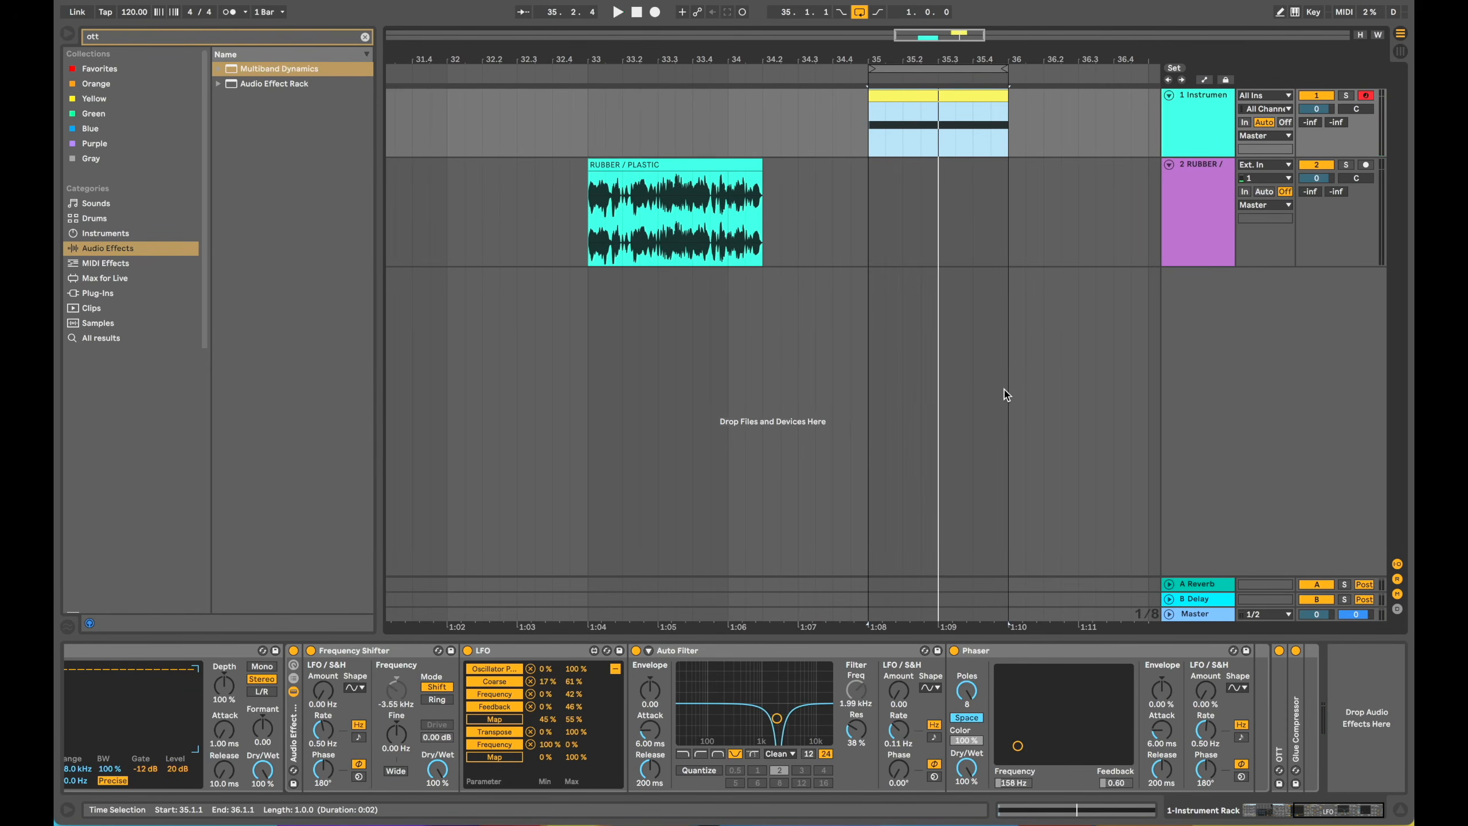
# Step: Insert an audio track below the Instrument Rack track, set its input to Resampling and arm it for recording
pyautogui.click(1197, 133)
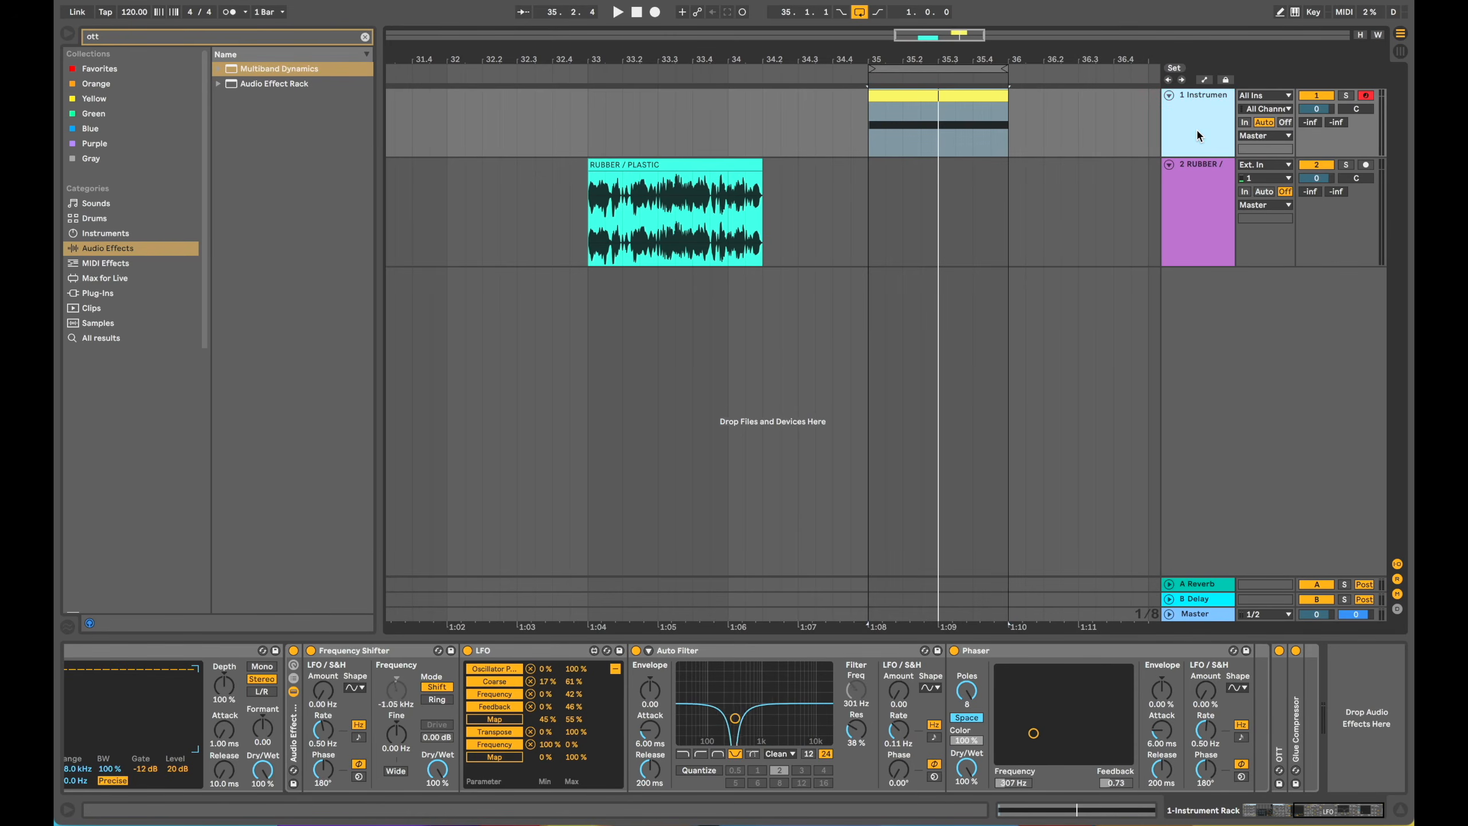
pyautogui.press('super+t')
pyautogui.click(1264, 164)
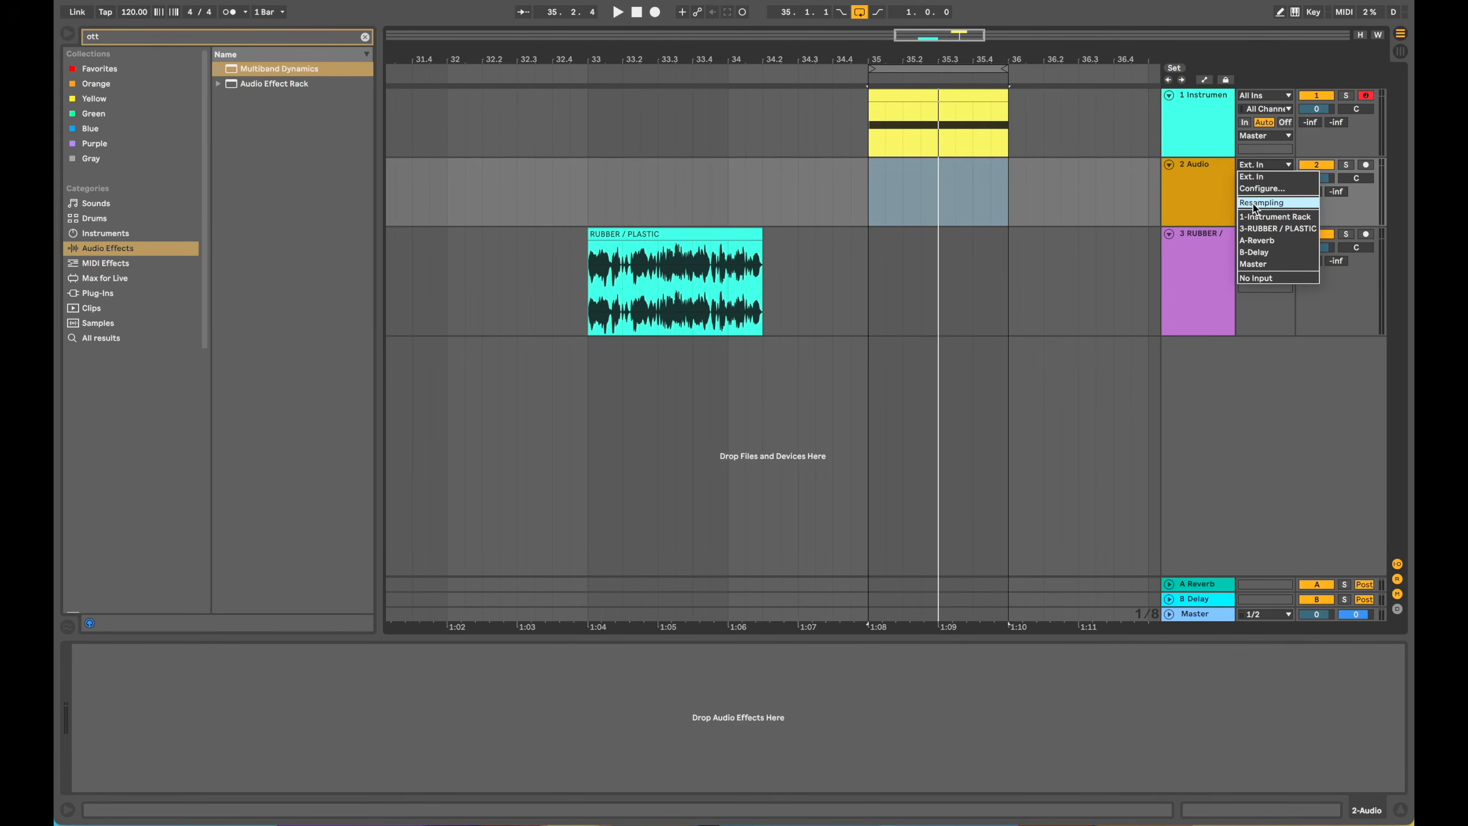
pyautogui.click(1301, 205)
pyautogui.click(1366, 165)
# Step: Record several passes of the looping MIDI clip onto the resampling audio track and stop the transport
pyautogui.click(905, 93)
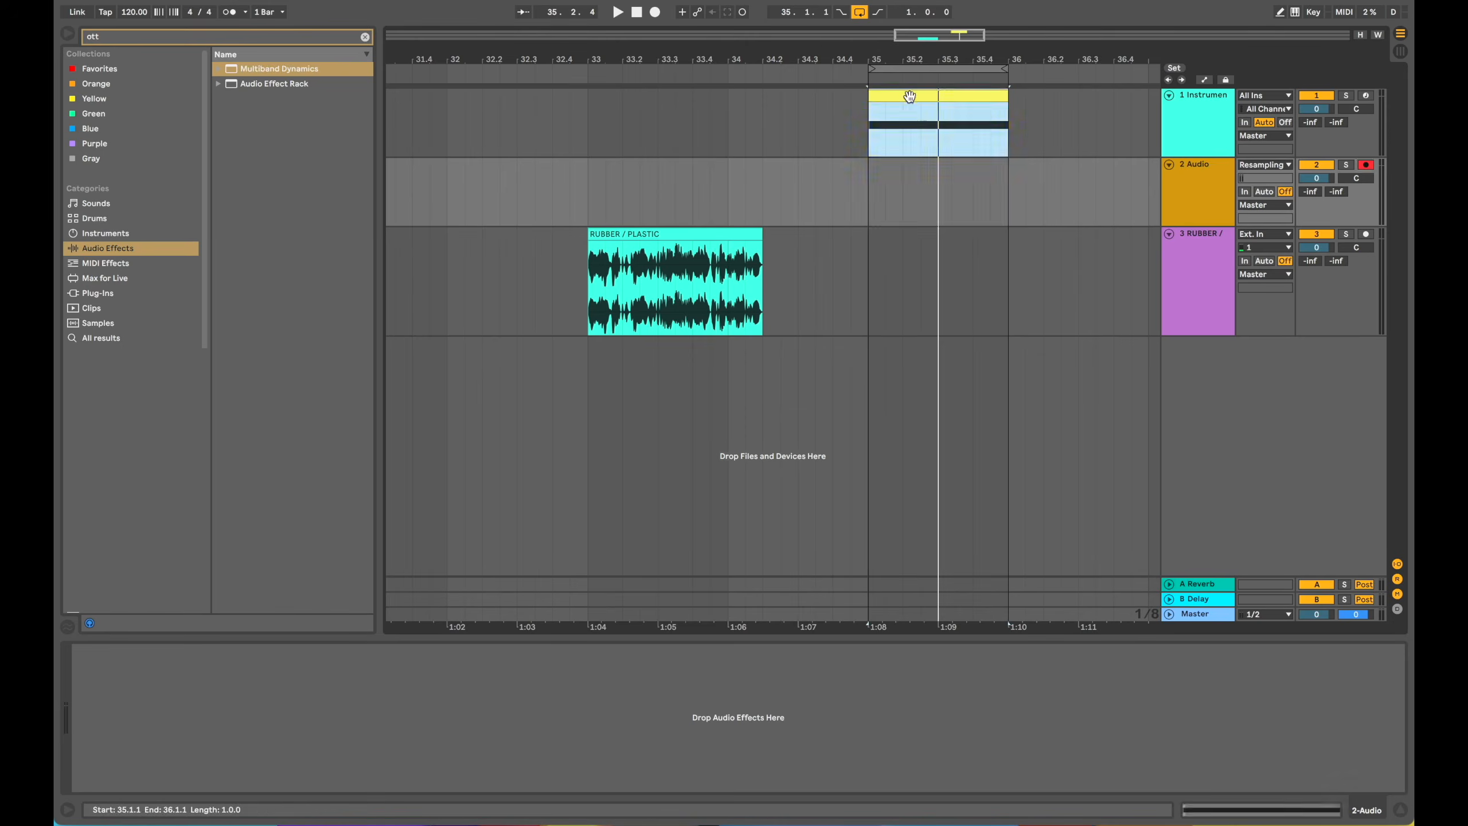
pyautogui.click(655, 12)
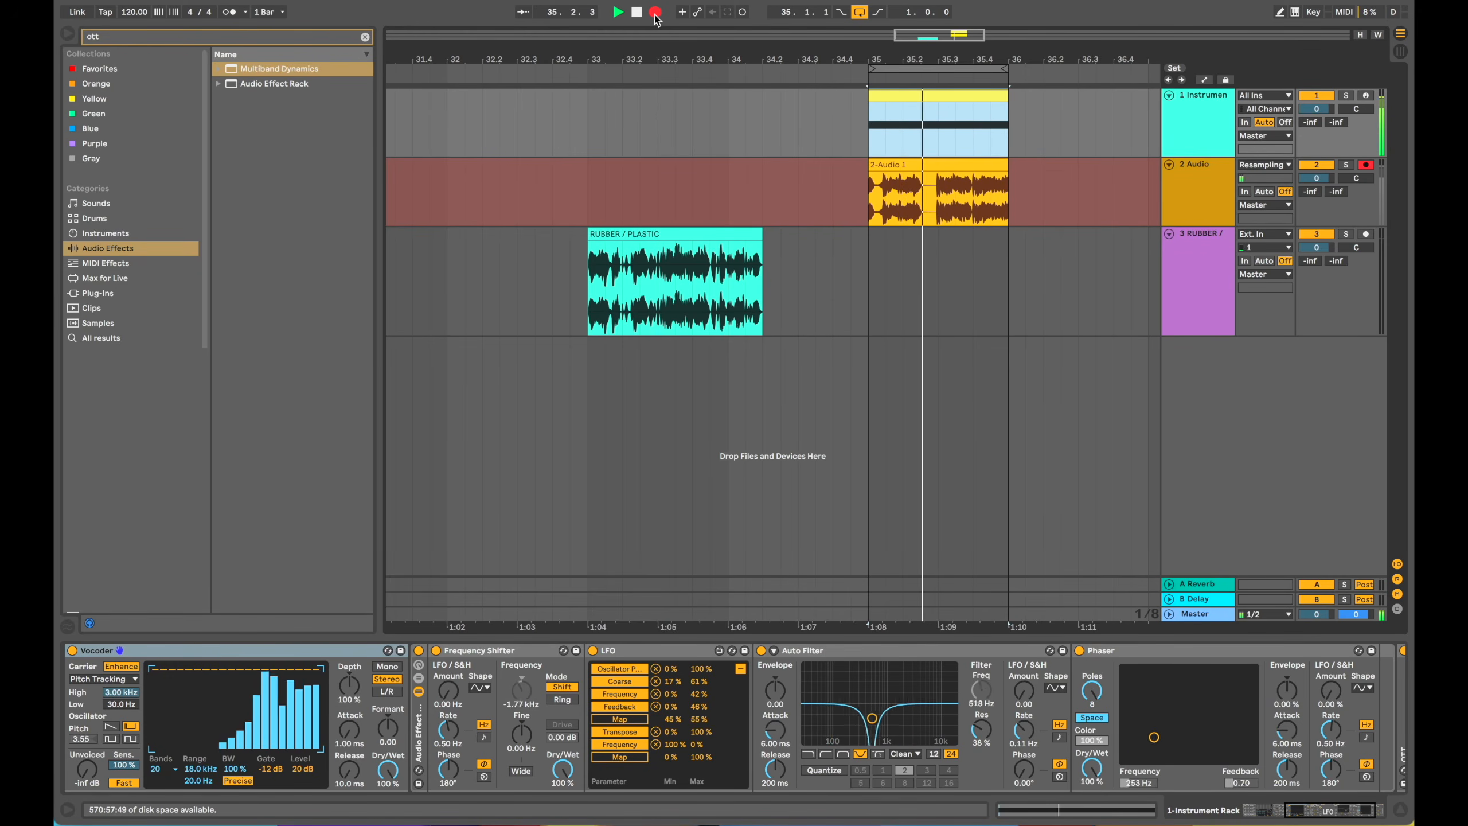
pyautogui.press('space')
# Step: Move one piece of the recorded take clear of the loop and delete the leftover piece on the audio track
pyautogui.click(956, 162)
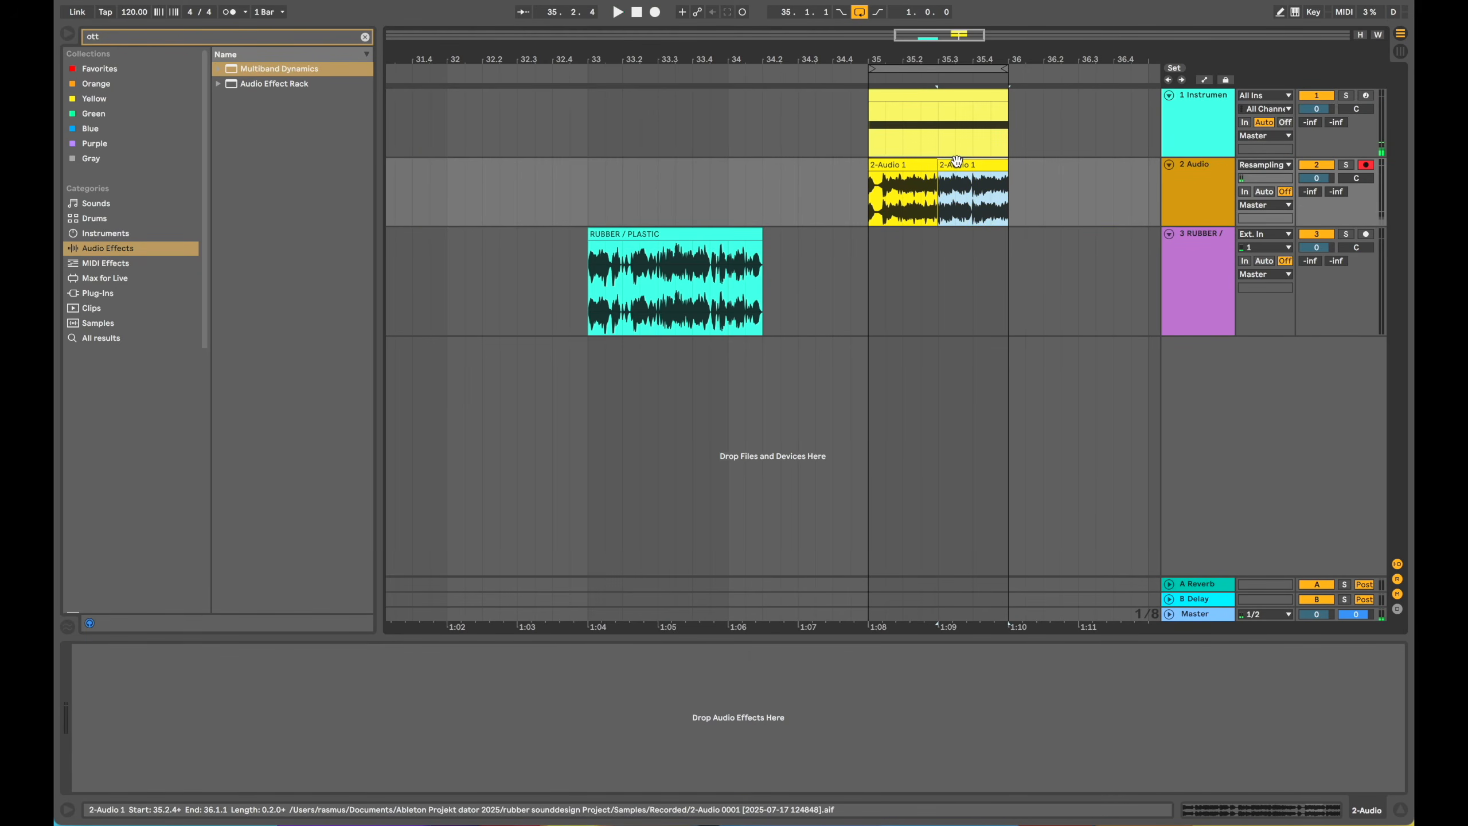
pyautogui.scroll(-5, 957, 163)
pyautogui.moveTo(880, 164); pyautogui.dragTo(1127, 165)
pyautogui.moveTo(977, 202); pyautogui.dragTo(400, 142)
pyautogui.press('Delete')
# Step: Extend the remaining recorded clip to the full take of just over four bars and move it to start at bar 41
pyautogui.hscroll(6, 746, 220)
pyautogui.moveTo(799, 173); pyautogui.dragTo(829, 175)
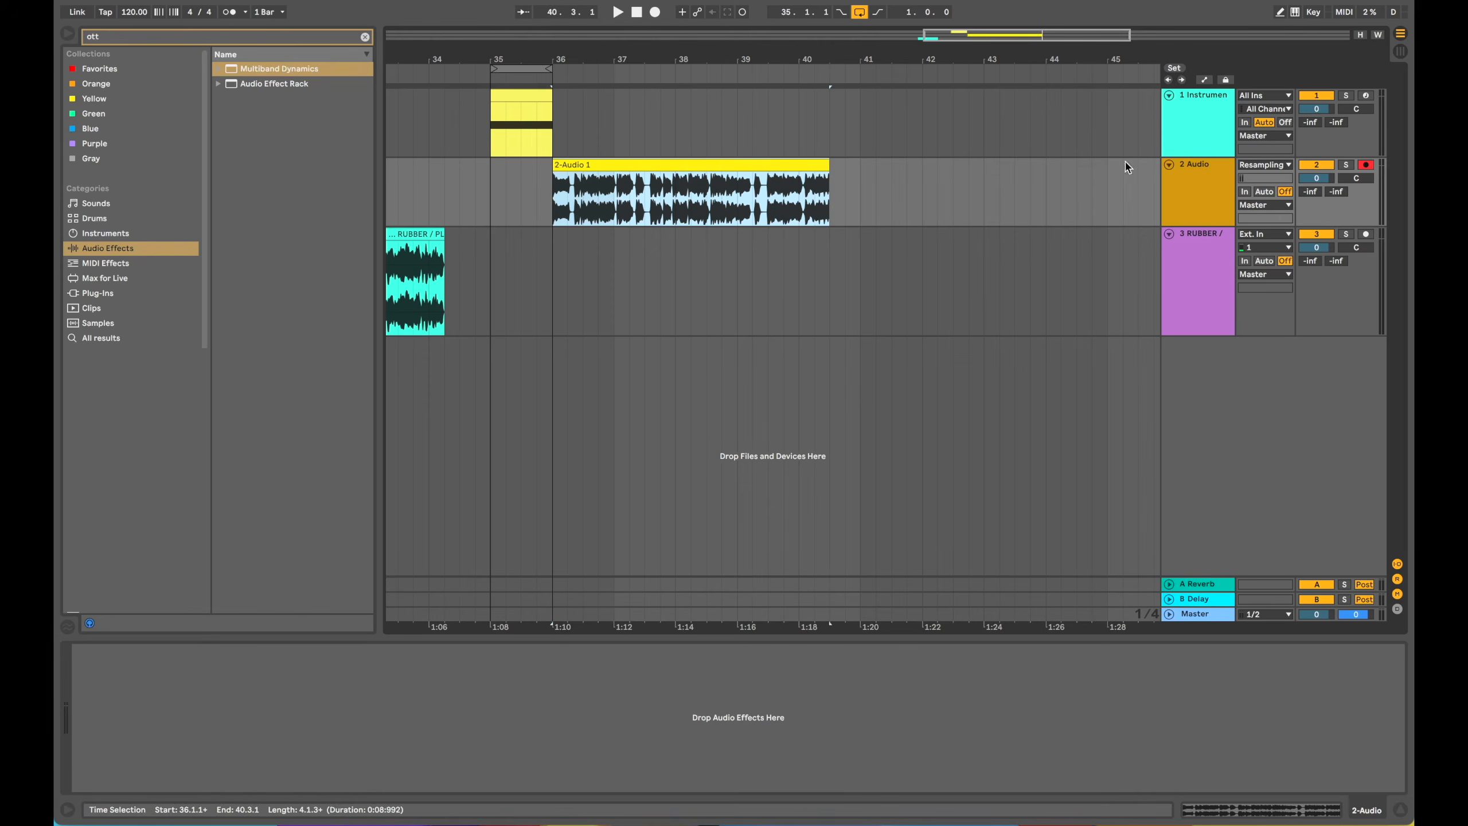
pyautogui.moveTo(614, 164); pyautogui.dragTo(923, 202)
pyautogui.scroll(5, 880, 202)
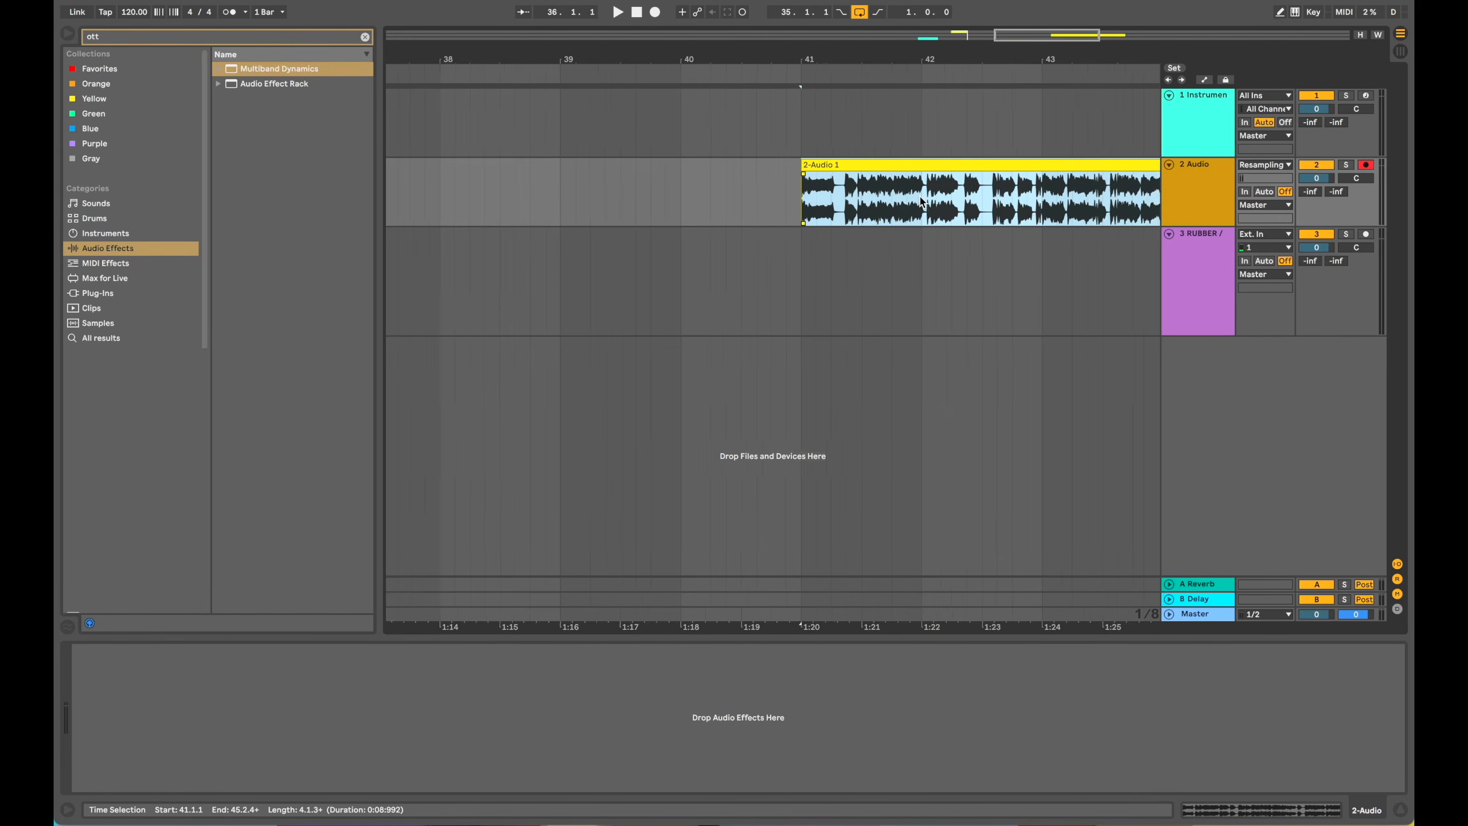
# Step: Solo the resampling audio track and audition the start of the recorded take from bar 41
pyautogui.click(790, 200)
pyautogui.press('s')
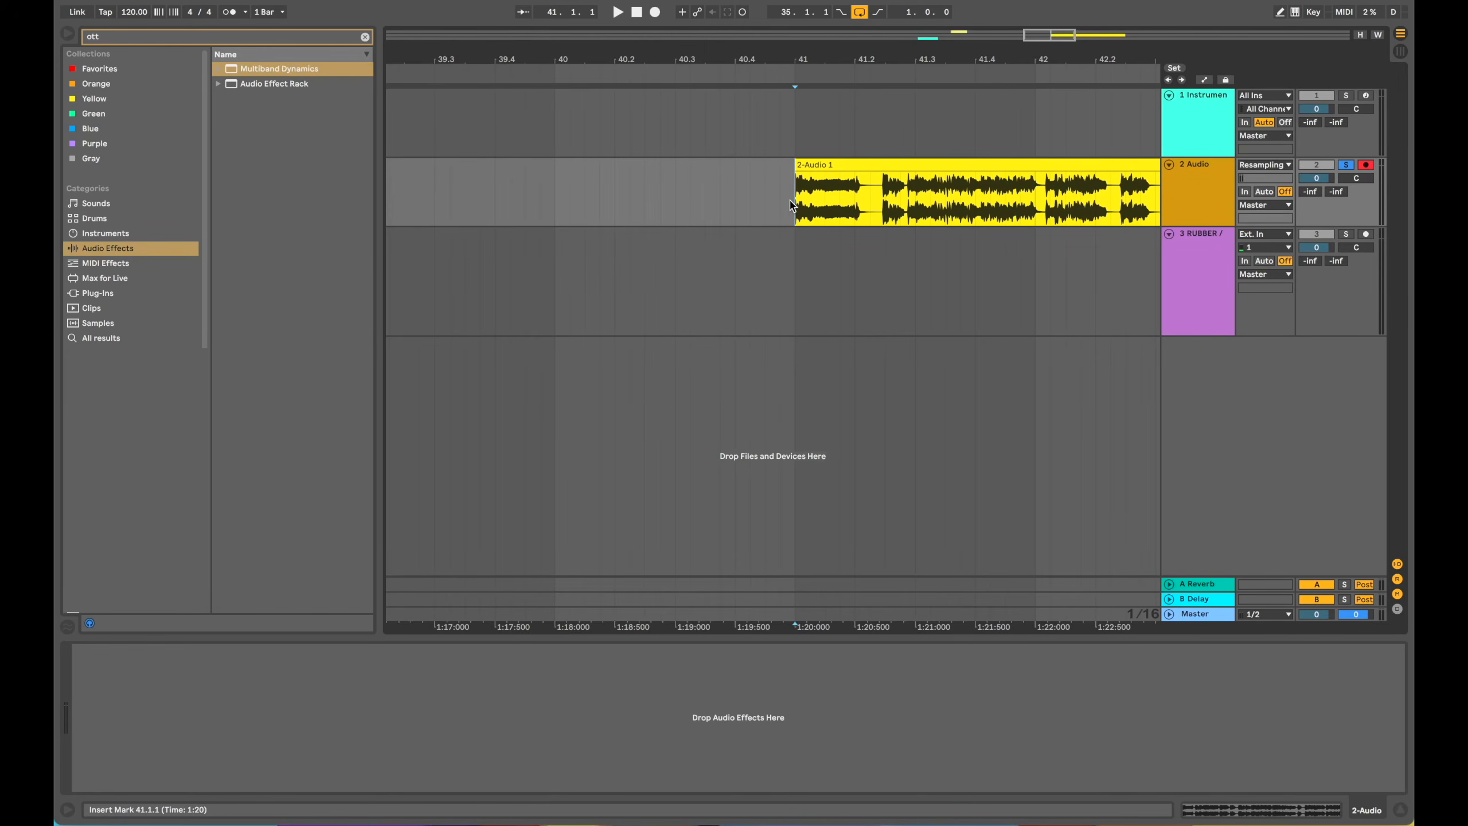
pyautogui.press('space')
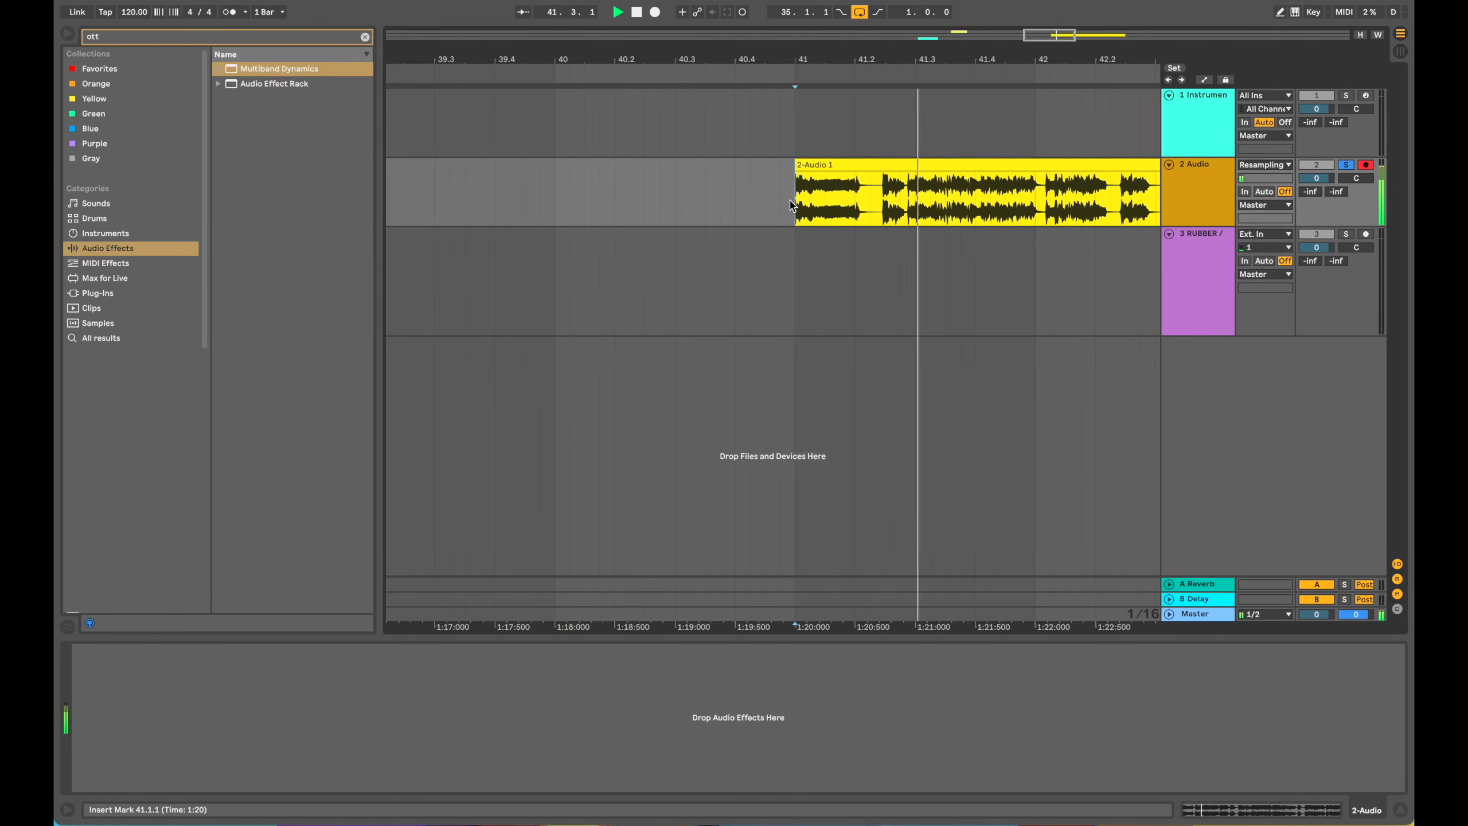
pyautogui.press('space')
pyautogui.press('space')
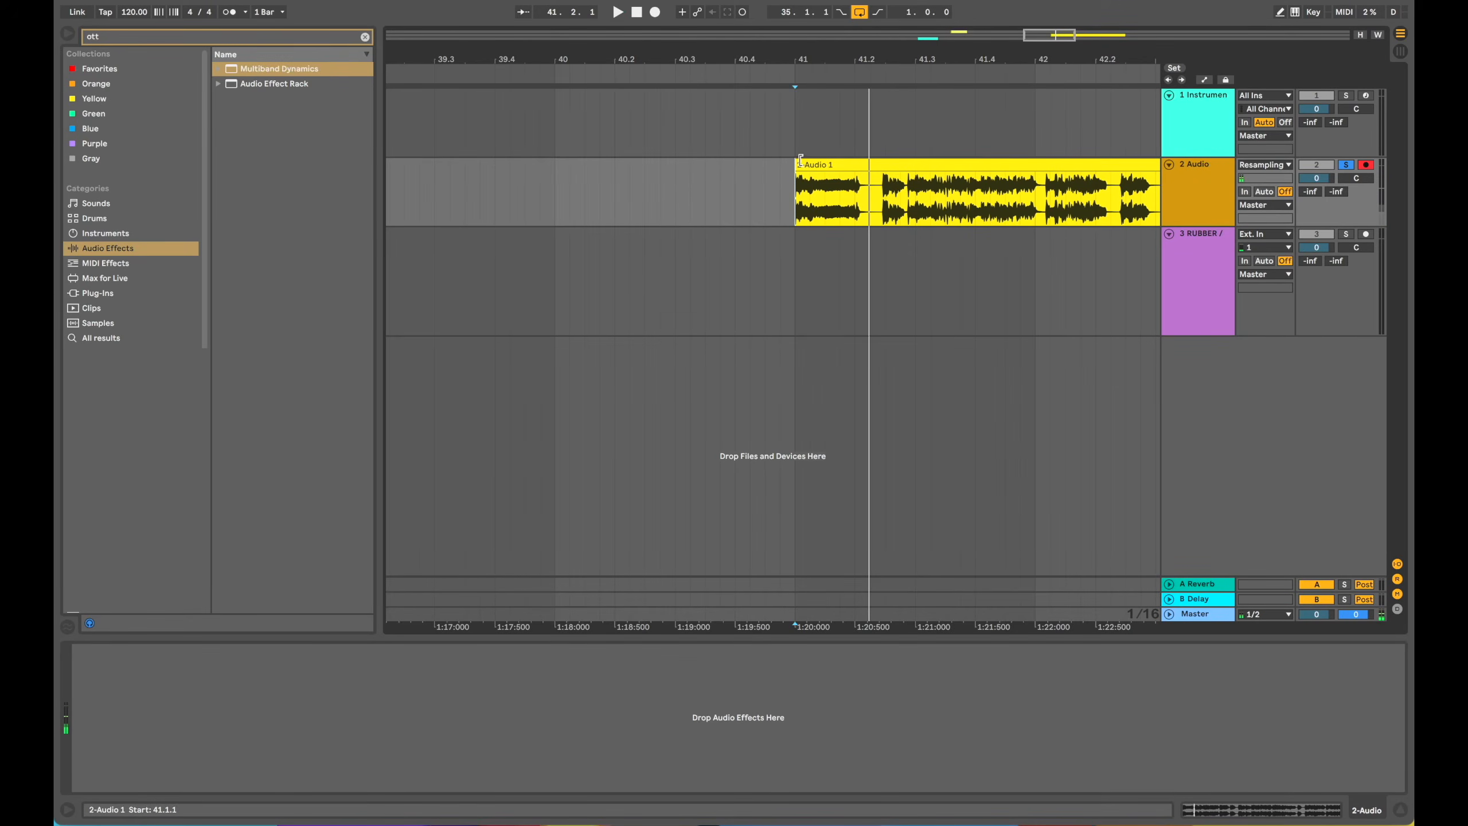
# Step: Trim the start of the recorded clip to 41.2.2 and audition the take around bar 42
pyautogui.scroll(2, 800, 160)
pyautogui.moveTo(800, 160); pyautogui.dragTo(906, 162)
pyautogui.hscroll(4, 906, 164)
pyautogui.hscroll(5, 781, 193)
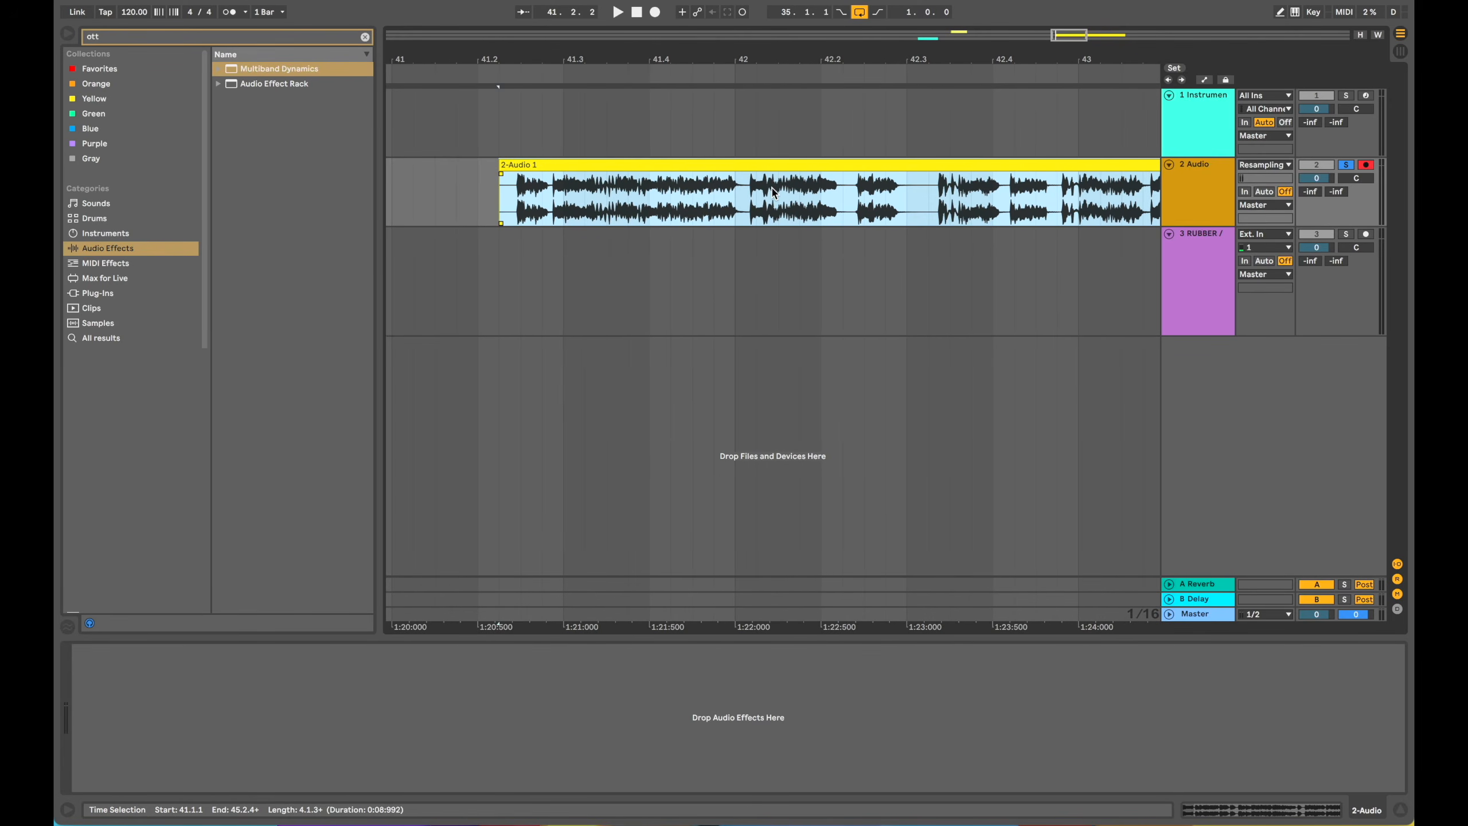
pyautogui.press('space')
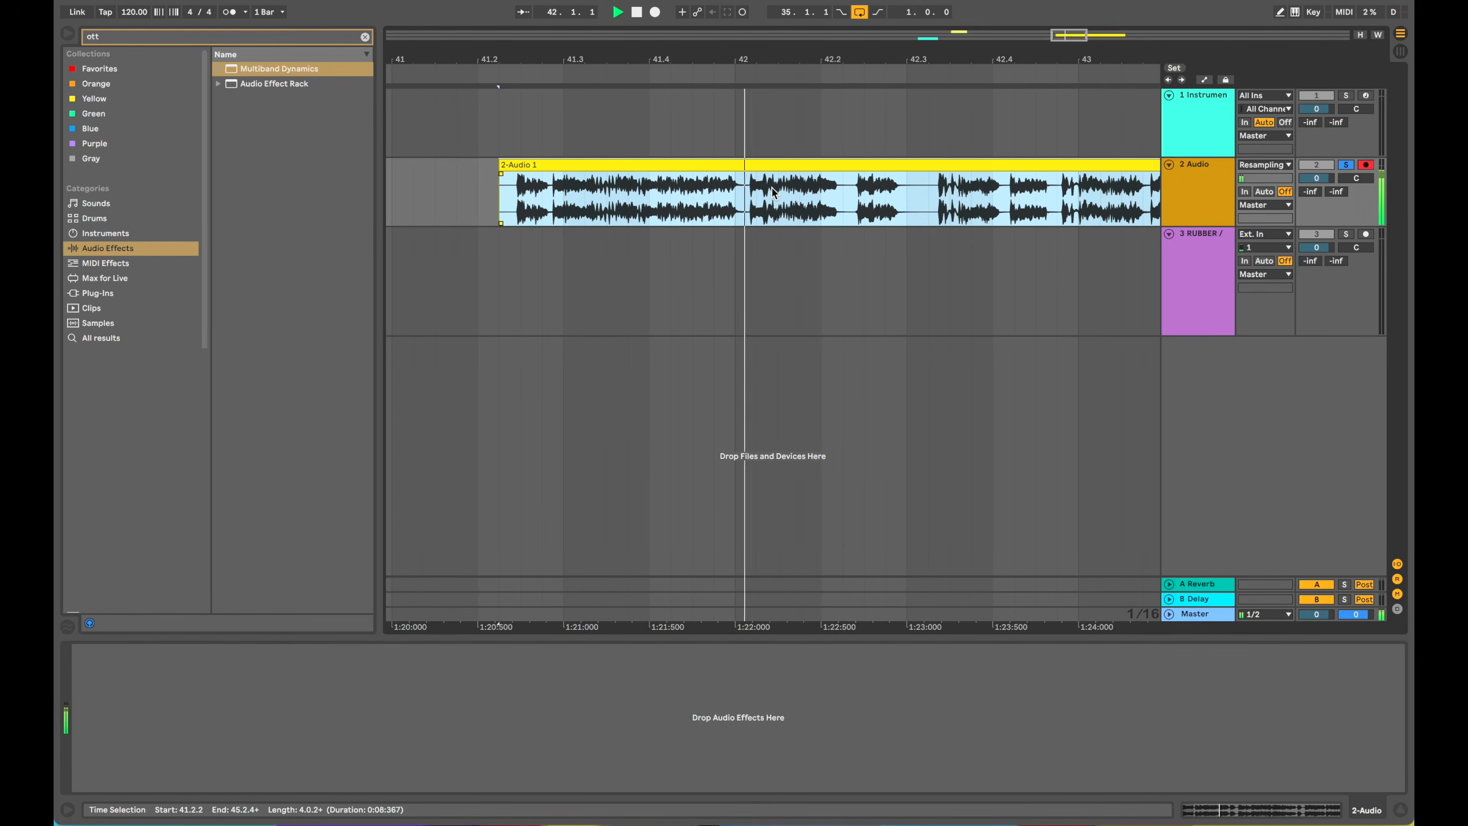
pyautogui.press('space')
# Step: Split the recorded clip at 41.3.1 and 41.4.3 and delete the part before 41.3.1
pyautogui.moveTo(564, 211); pyautogui.dragTo(659, 205)
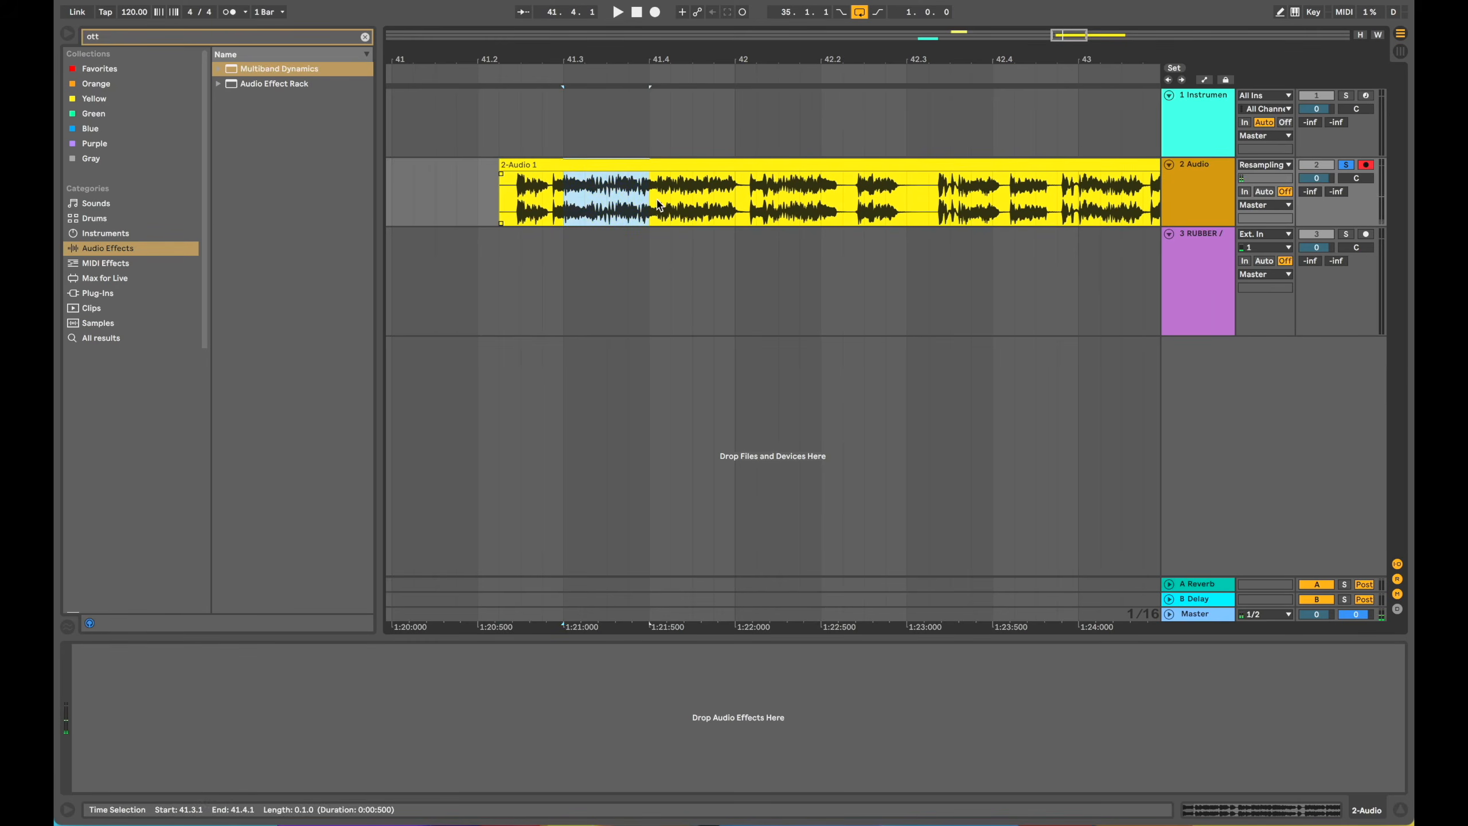
pyautogui.hotkey('ctrl', 'e')
pyautogui.click(527, 170)
pyautogui.press('Delete')
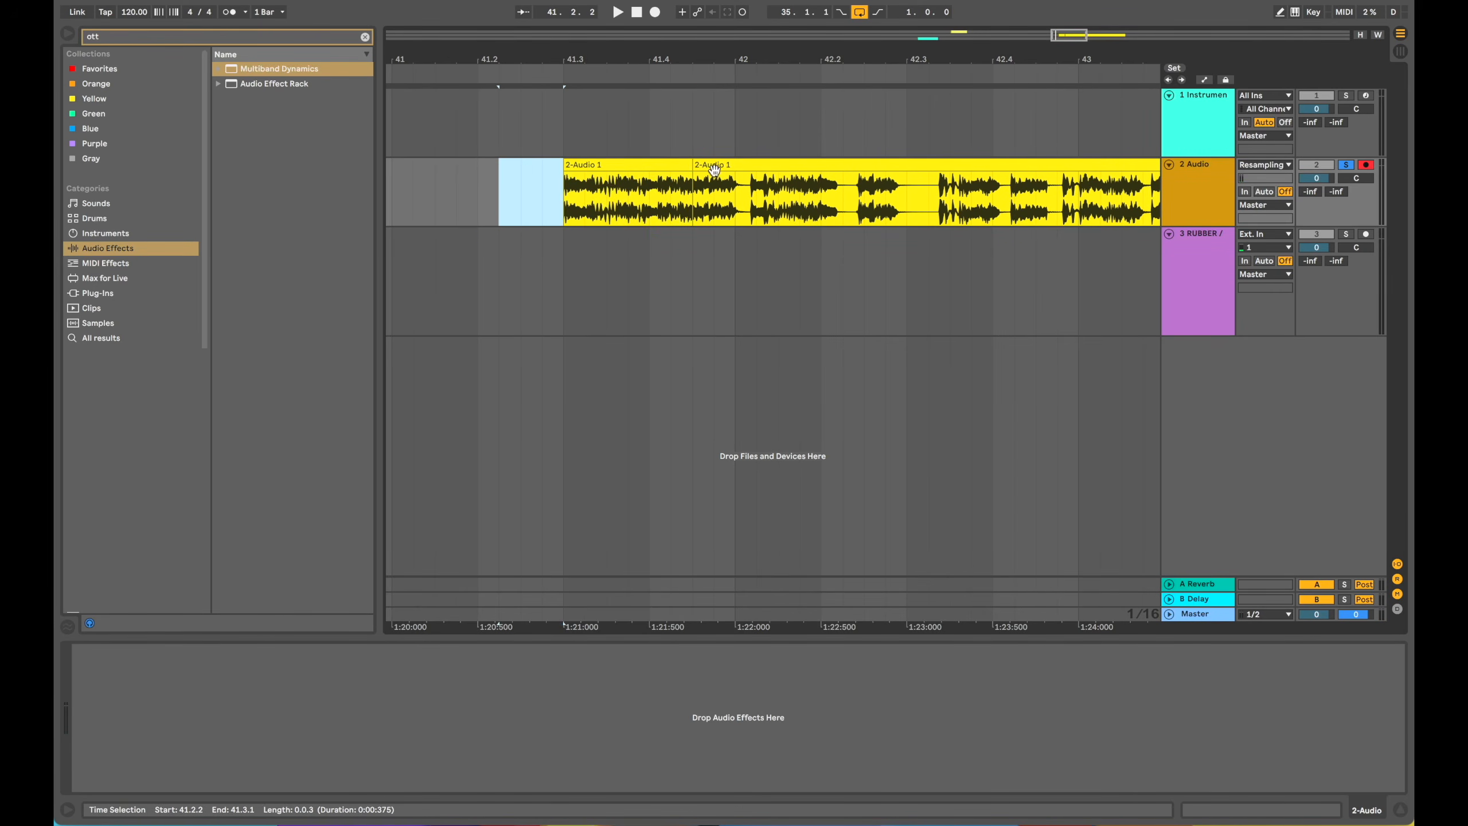
# Step: Move the long remainder of the take to start at 42.1.1 and audition it
pyautogui.moveTo(716, 177); pyautogui.dragTo(759, 177)
pyautogui.hscroll(2, 681, 176)
pyautogui.press('space')
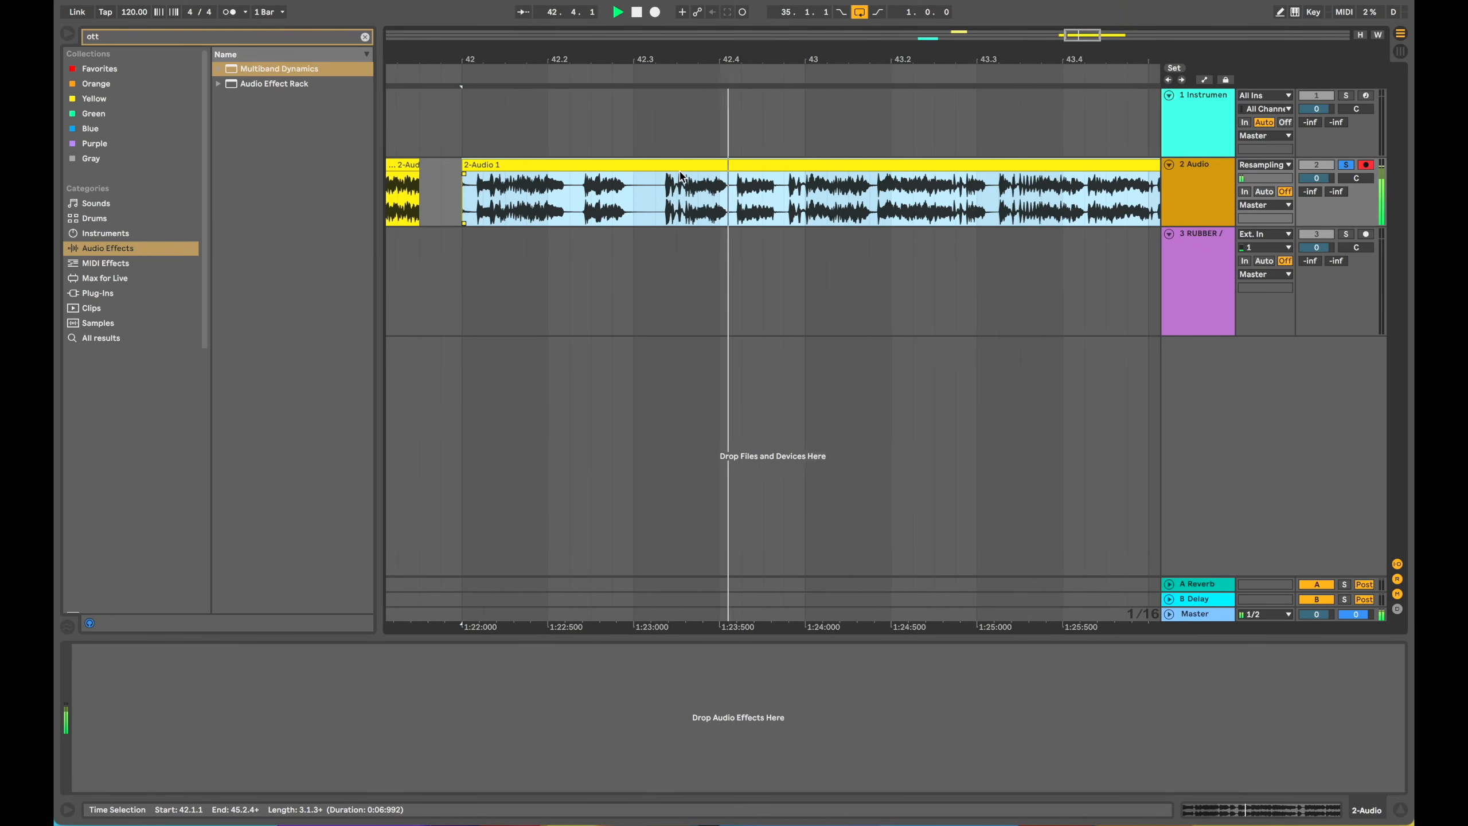
pyautogui.press('space')
# Step: Split the long clip at 42.3.2 and 42.4.4 and delete the part before 42.3.2
pyautogui.moveTo(651, 205); pyautogui.dragTo(733, 213)
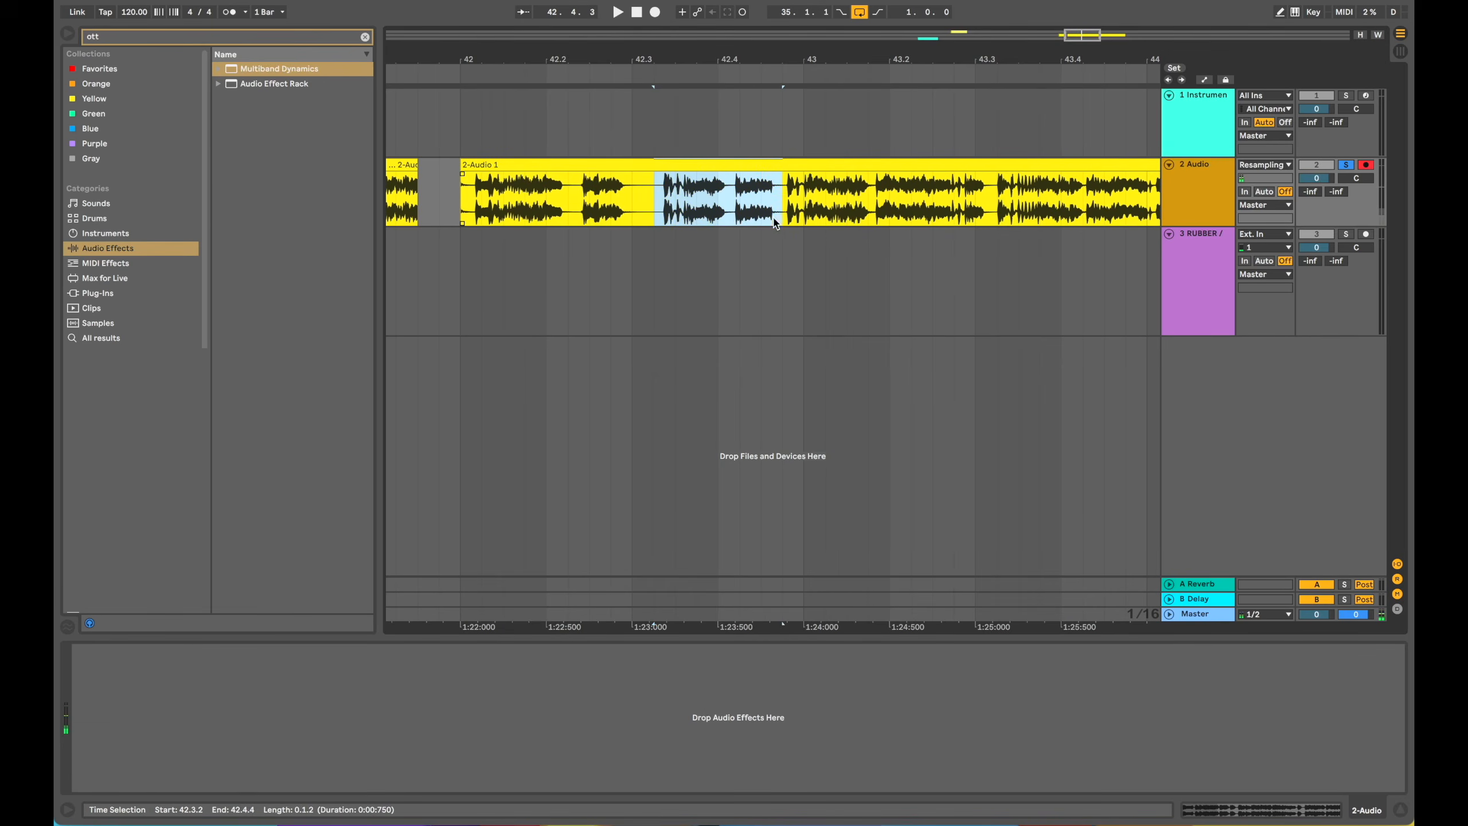
pyautogui.hotkey('ctrl', 'e')
pyautogui.click(599, 164)
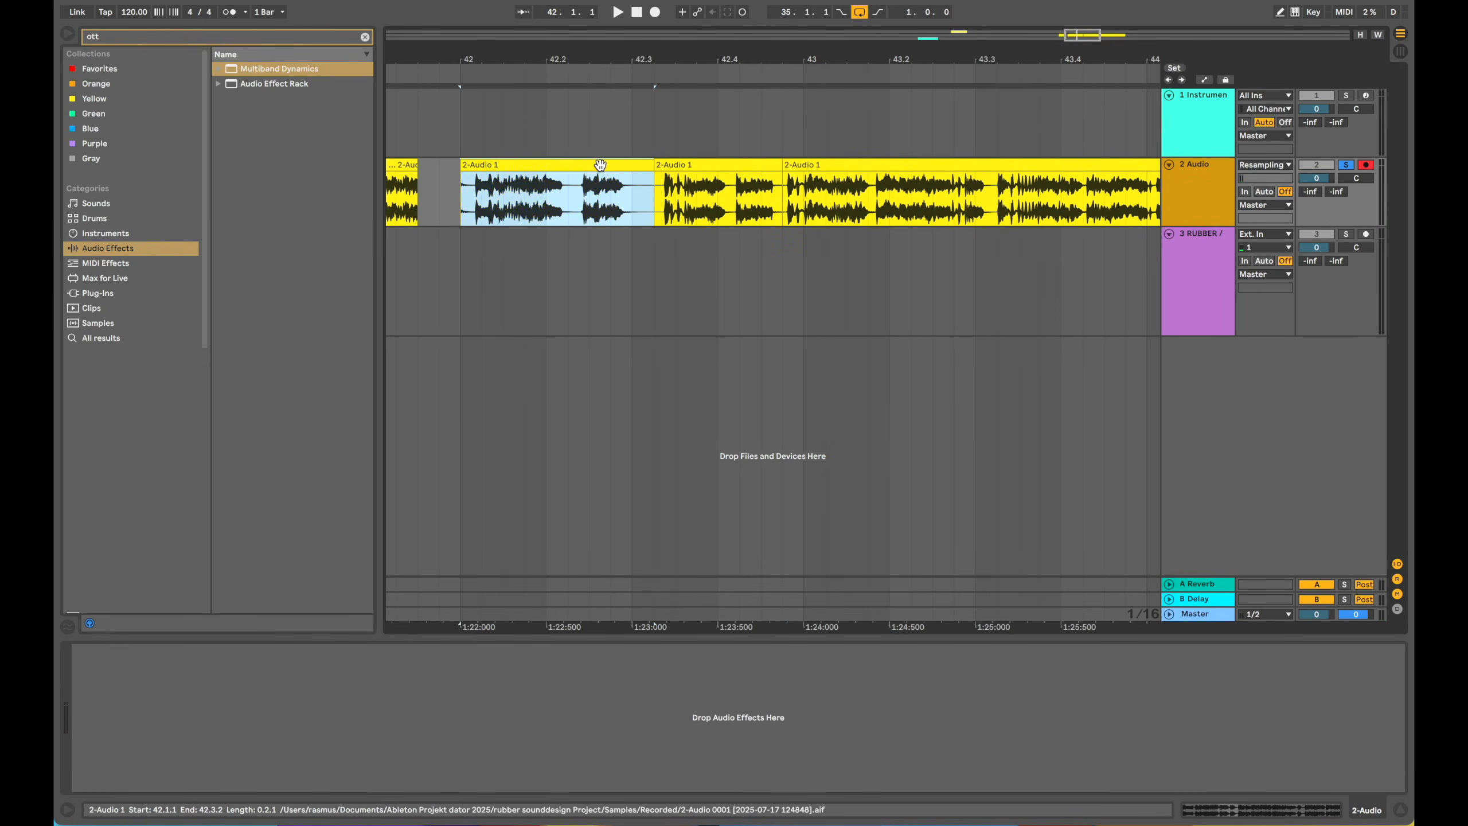
pyautogui.press('Delete')
# Step: Move the isolated second piece back so it directly follows the first short piece at 41.4.3
pyautogui.hscroll(3, 599, 163)
pyautogui.moveTo(598, 163); pyautogui.dragTo(489, 167)
pyautogui.hscroll(-5, 802, 167)
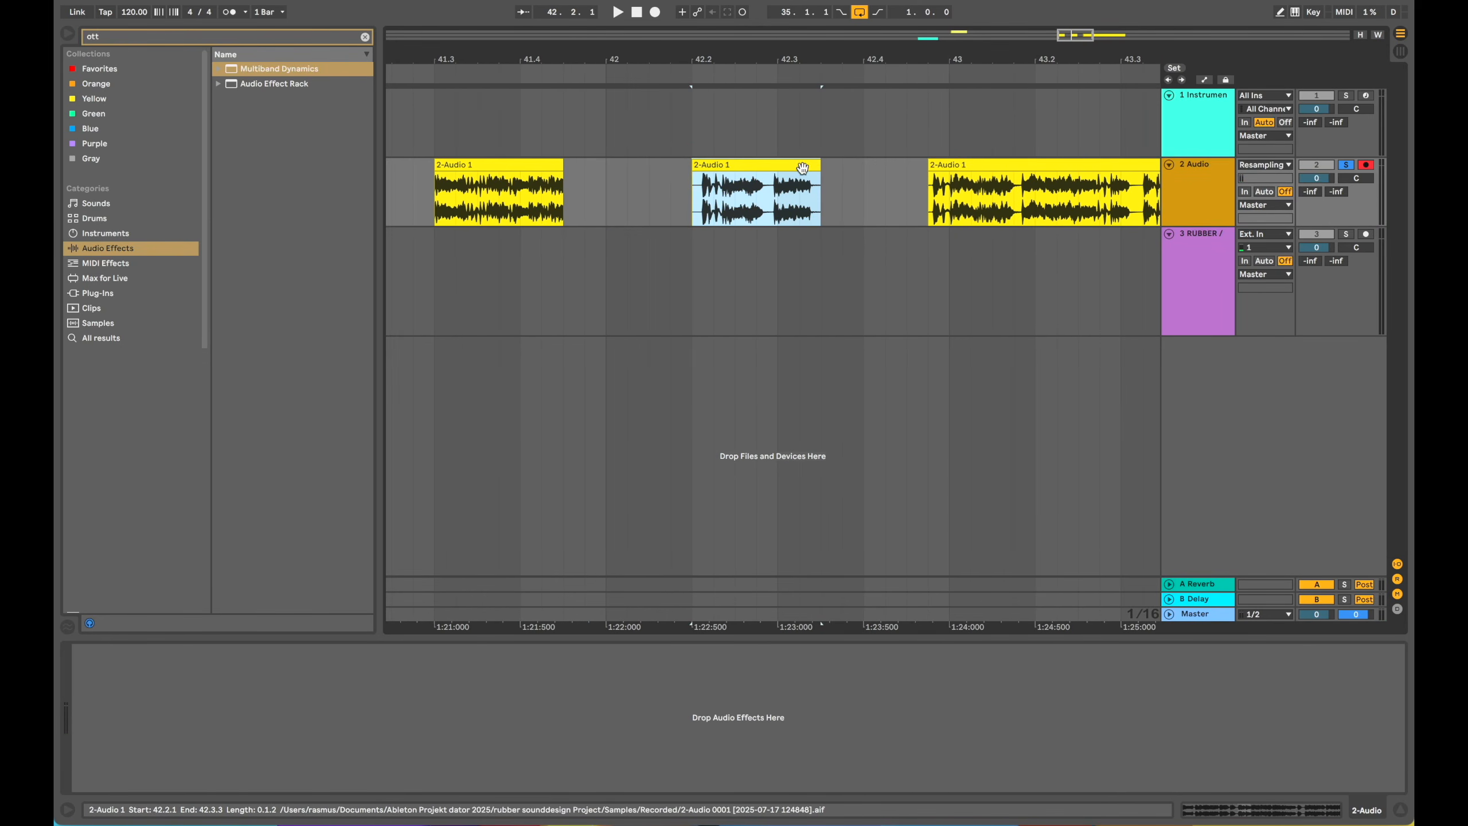
pyautogui.moveTo(811, 170); pyautogui.dragTo(683, 170)
pyautogui.moveTo(437, 197); pyautogui.dragTo(696, 210)
pyautogui.press('Delete')
# Step: Audition the long remaining clip, split it at 44.2.4 and 45.1.2, and delete the part before 44.2.4
pyautogui.hscroll(5, 696, 210)
pyautogui.click(581, 205)
pyautogui.press('space')
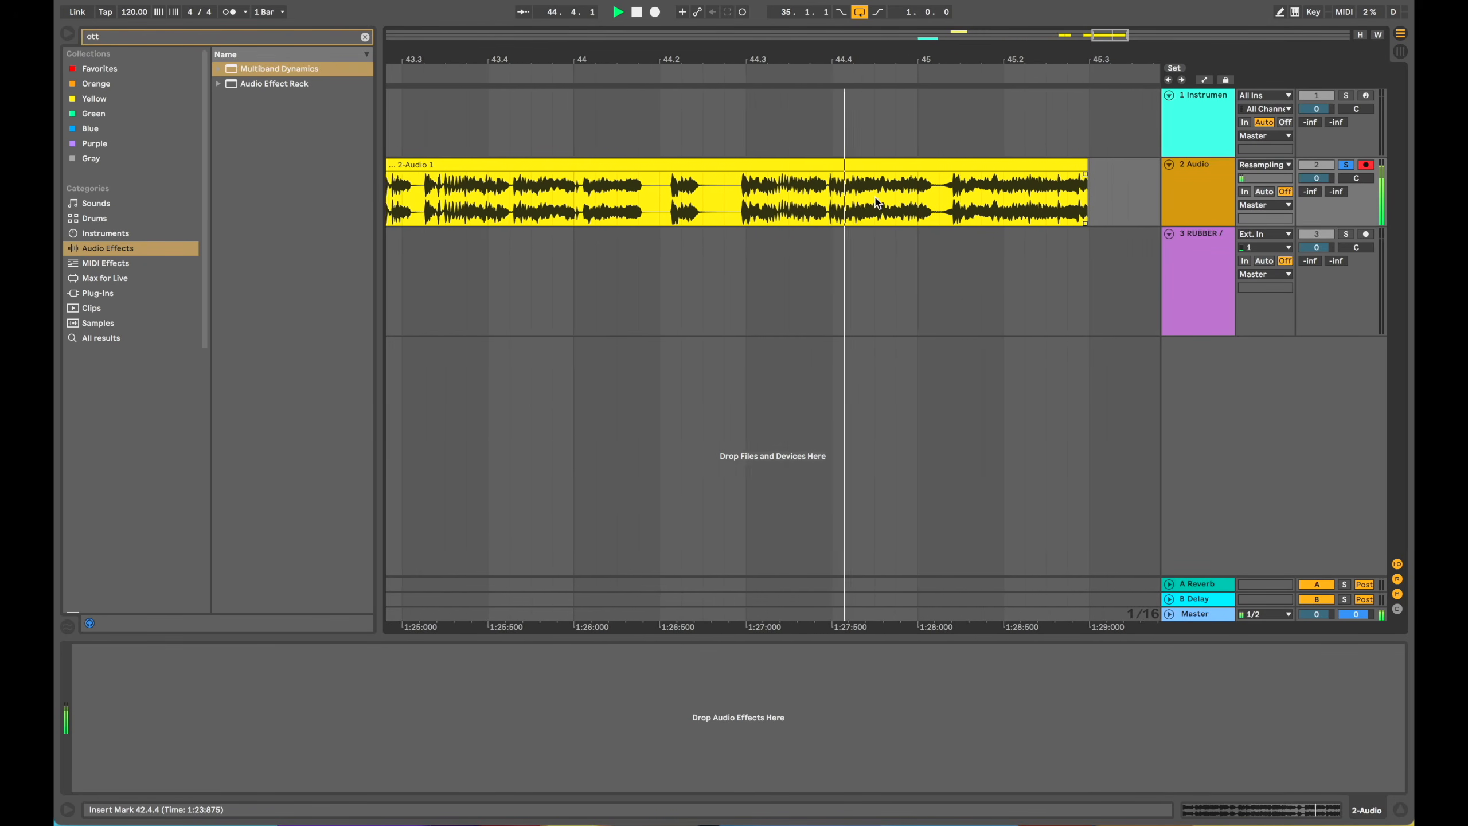
pyautogui.press('space')
pyautogui.moveTo(671, 214); pyautogui.dragTo(890, 209)
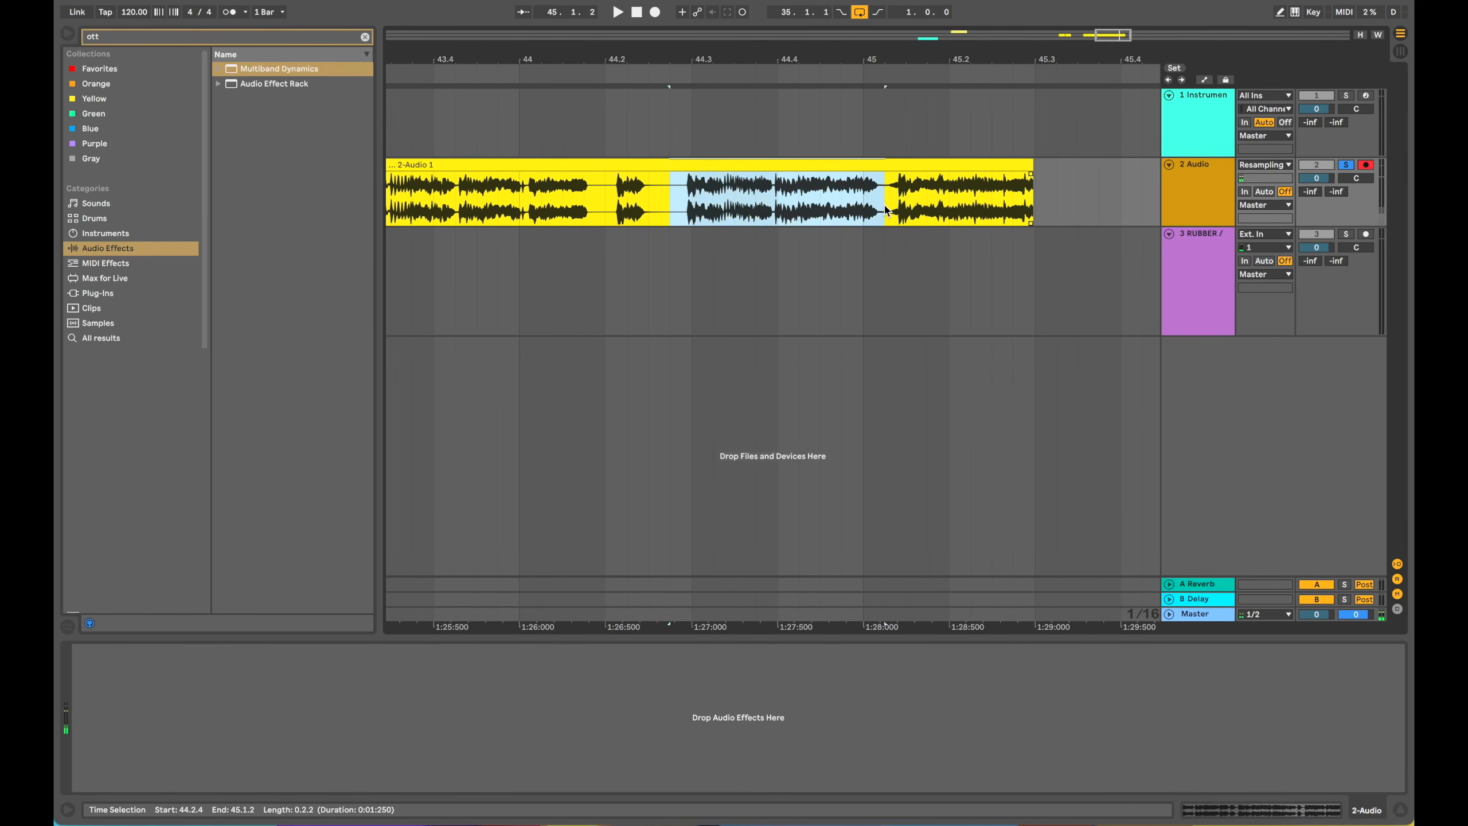
pyautogui.hotkey('ctrl', 'e')
pyautogui.hscroll(-3, 618, 165)
pyautogui.click(618, 165)
pyautogui.press('BackSpace')
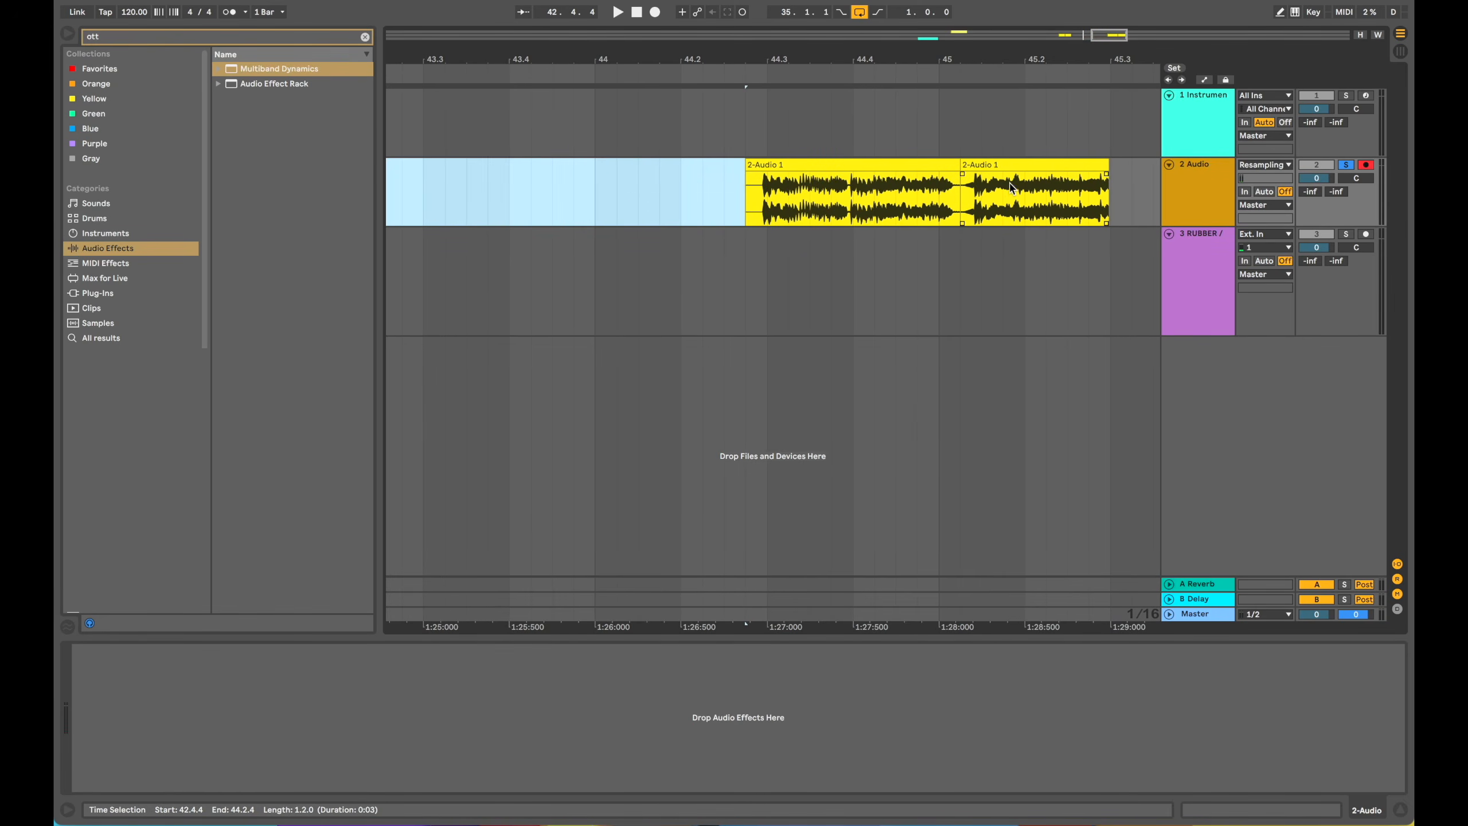
# Step: Move the isolated section to about 44.1.3, audition the leftover end piece at 45.1.2 and delete that leftover
pyautogui.click(1001, 163)
pyautogui.moveTo(905, 165); pyautogui.dragTo(799, 166)
pyautogui.click(994, 161)
pyautogui.press('space')
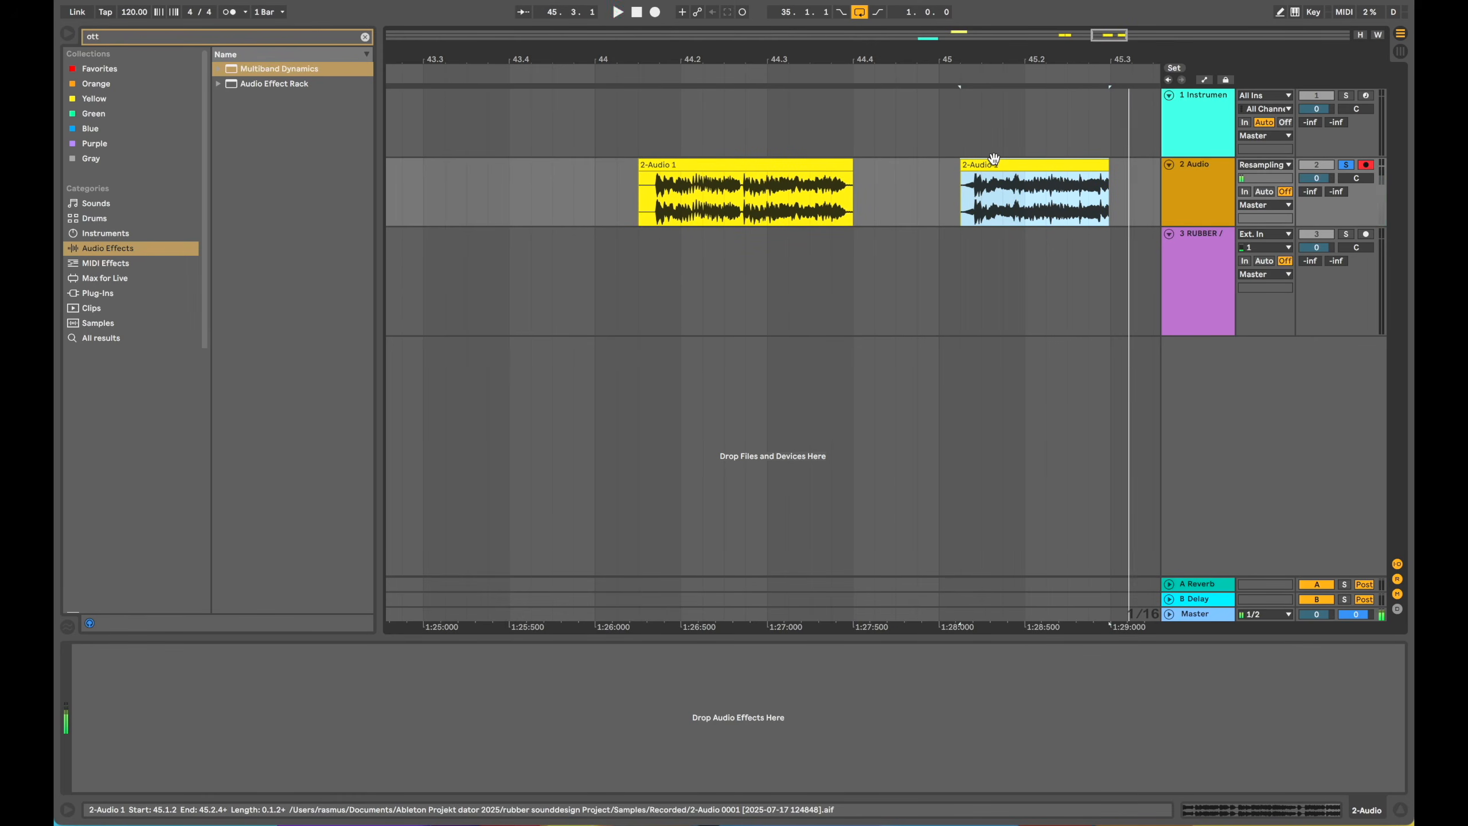
pyautogui.press('space')
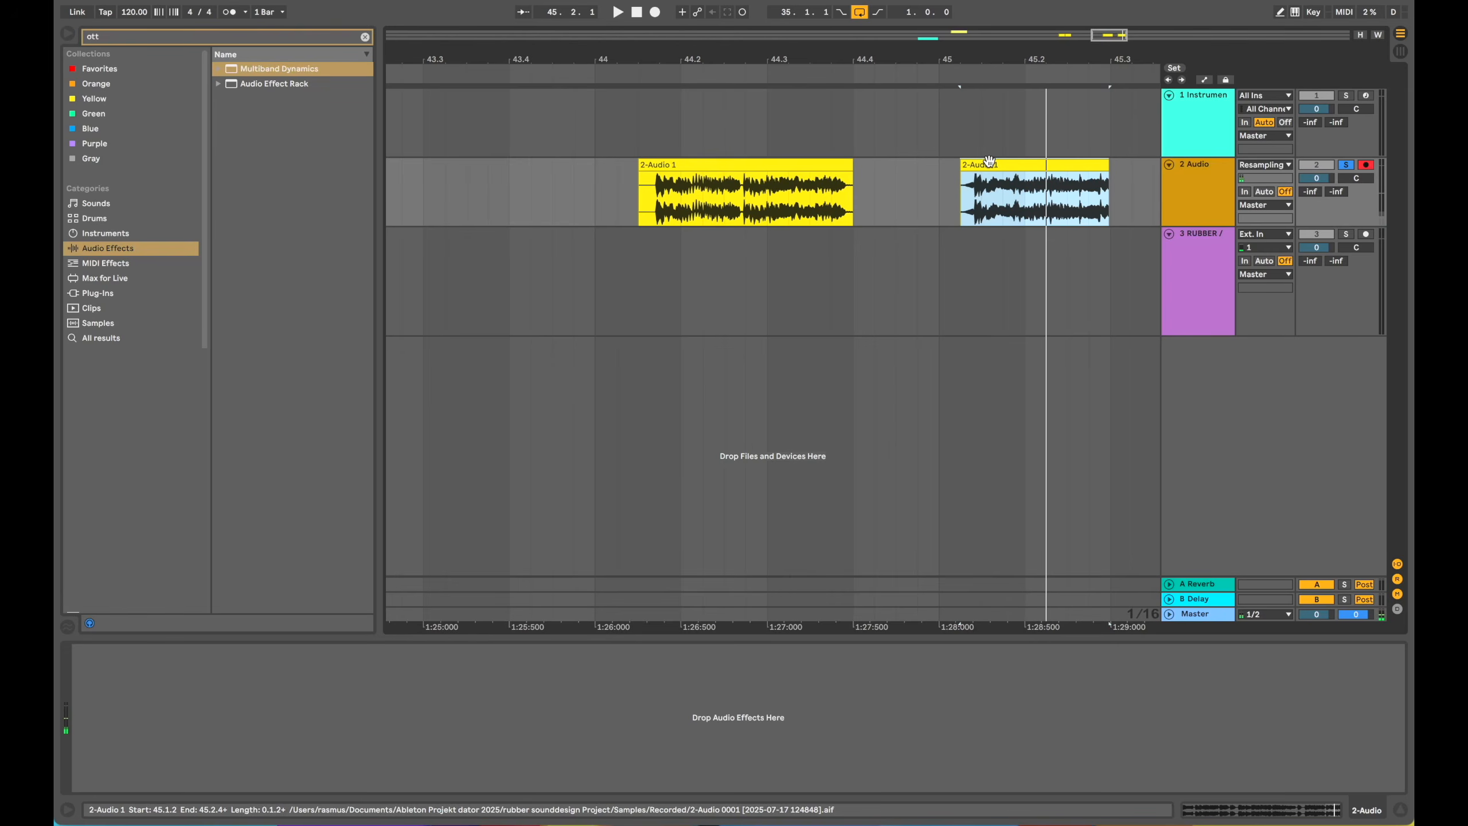
pyautogui.press('Delete')
pyautogui.hscroll(-1, 835, 155)
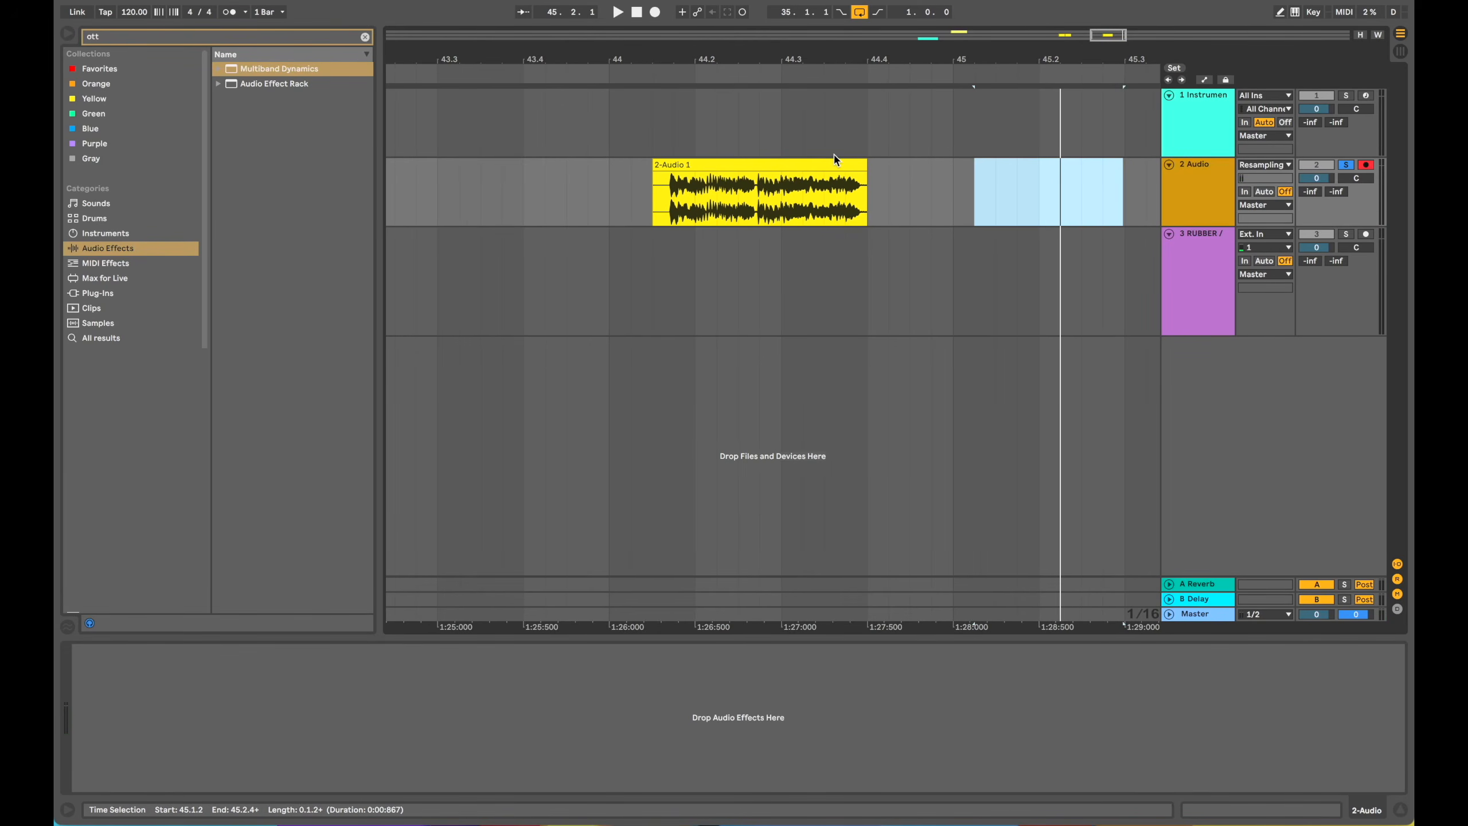
# Step: Cut the isolated third piece and paste it directly behind the two short clips at 42.1.4
pyautogui.scroll(-5, 835, 158)
pyautogui.hscroll(-1, 838, 158)
pyautogui.click(858, 162)
pyautogui.press('super+x')
pyautogui.hotkey('alt', 'Left')
pyautogui.press('super+v')
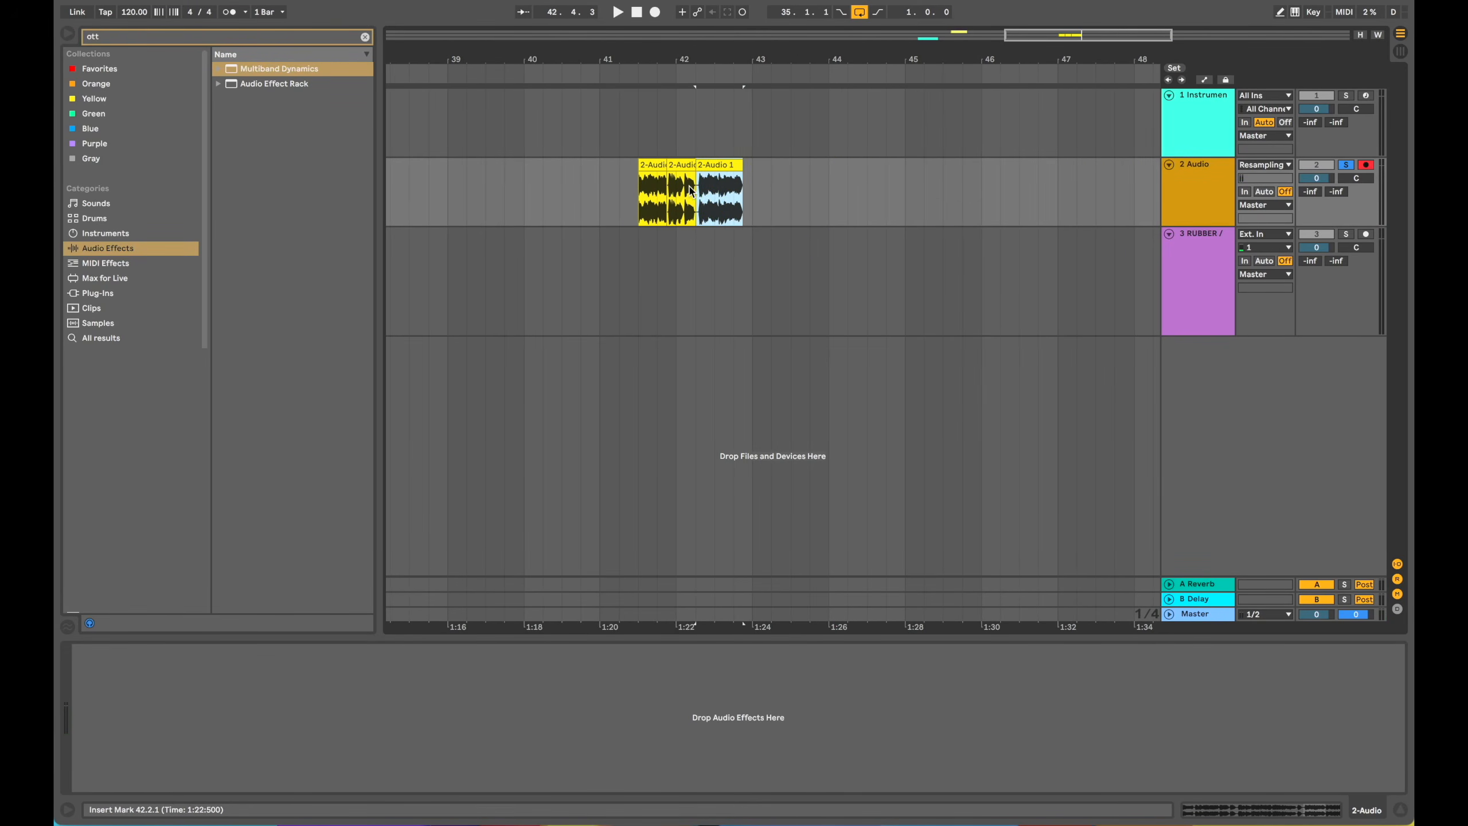
# Step: Adjust the crossfades at the two joins between the three audio clips, shortening the one between the first and second clips
pyautogui.scroll(10, 690, 191)
pyautogui.scroll(-3, 706, 162)
pyautogui.moveTo(747, 181); pyautogui.dragTo(763, 180)
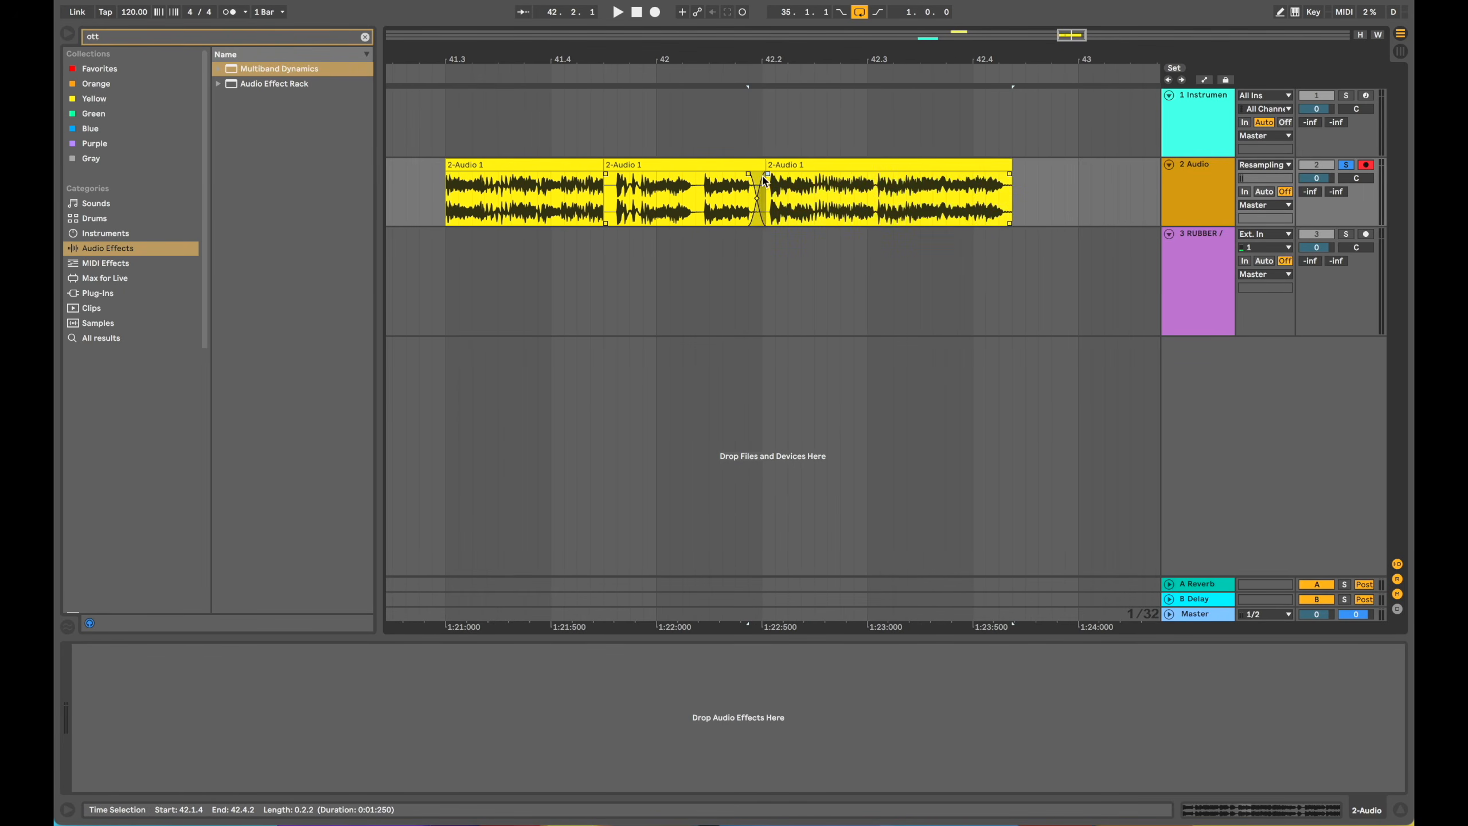
pyautogui.scroll(5, 584, 180)
pyautogui.click(677, 181)
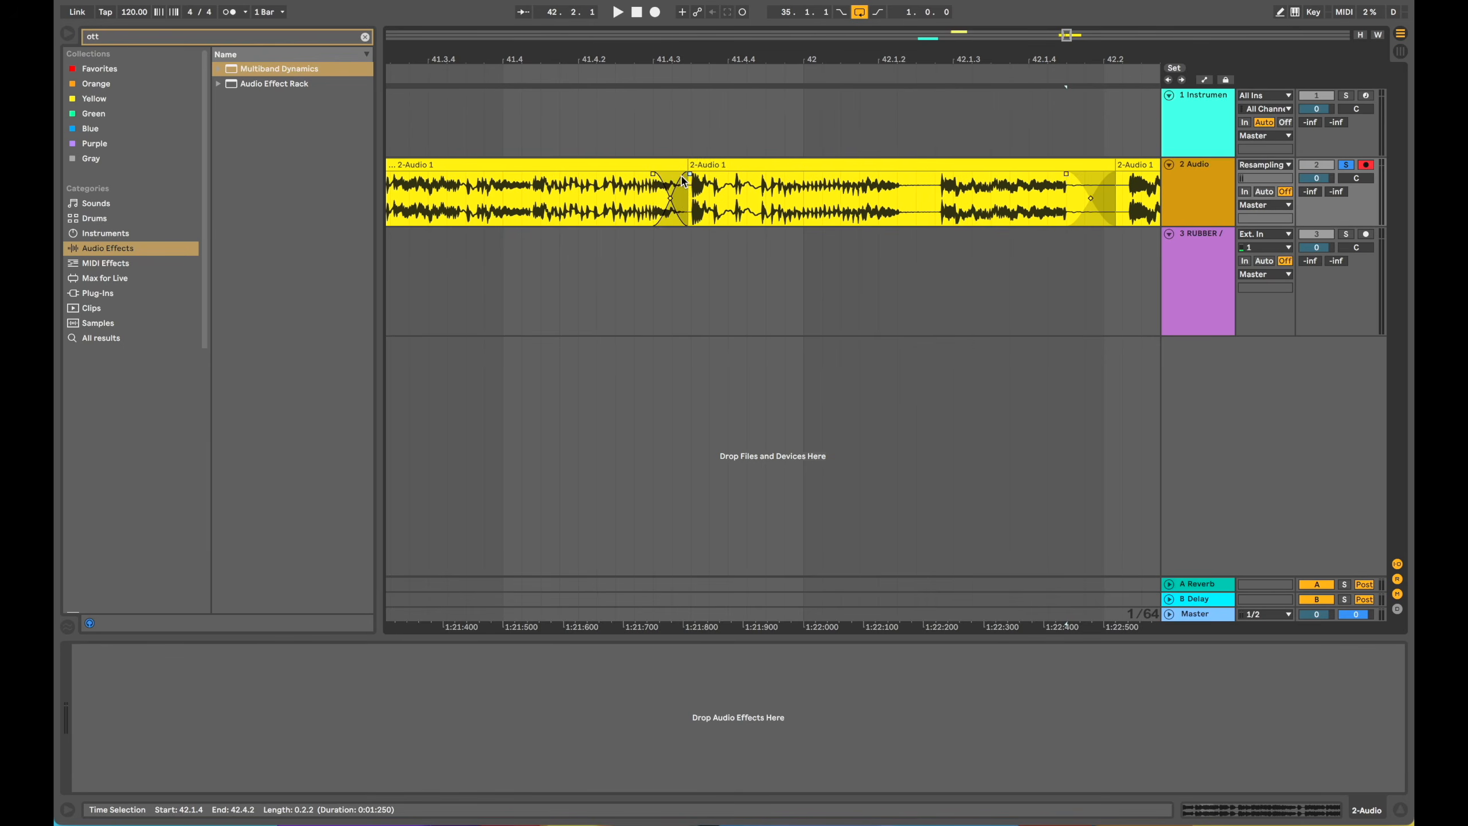
pyautogui.moveTo(688, 179); pyautogui.dragTo(674, 178)
pyautogui.scroll(-3, 674, 180)
pyautogui.hscroll(-2, 674, 179)
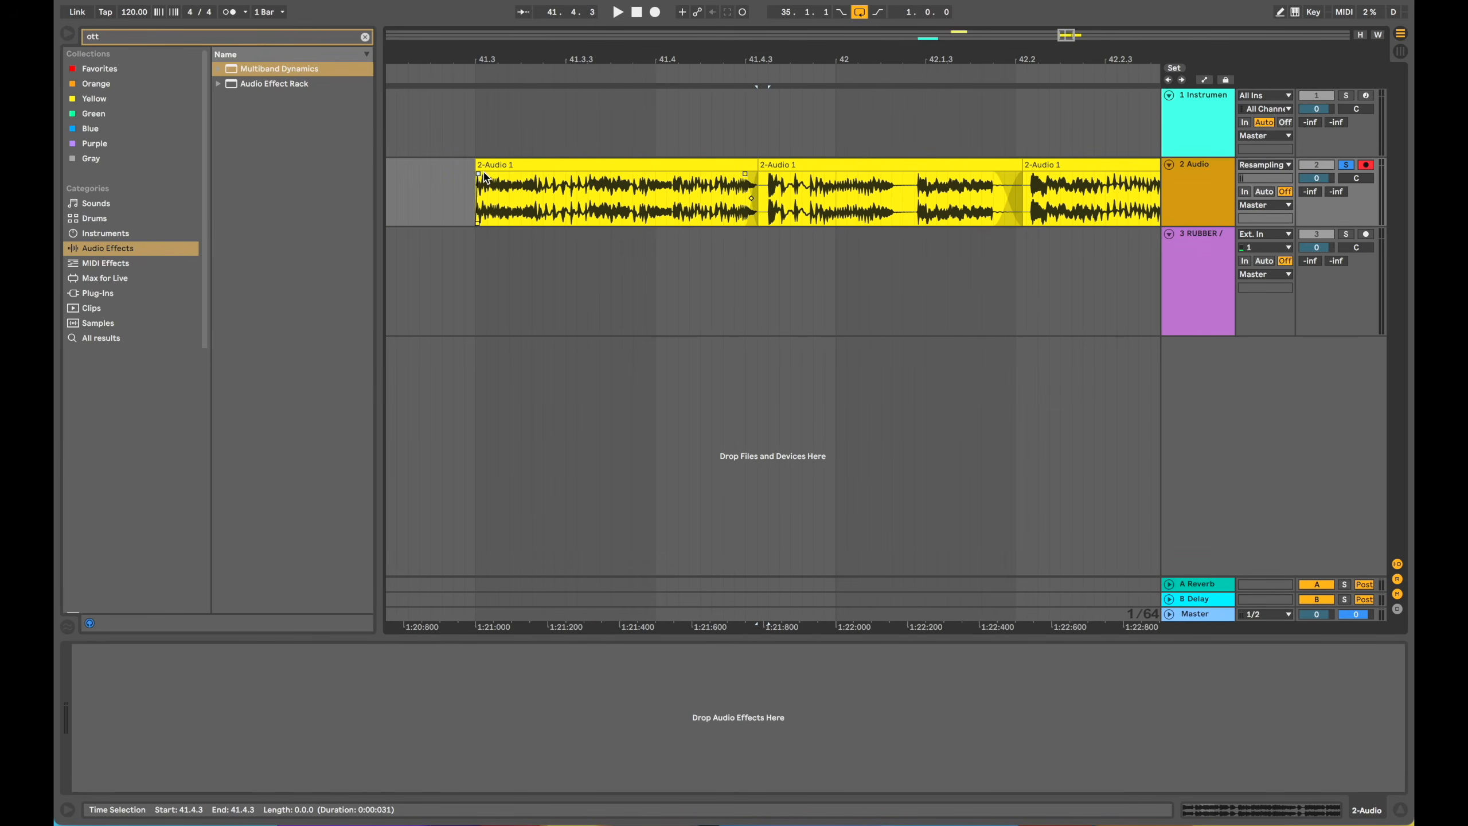
pyautogui.scroll(-3, 484, 177)
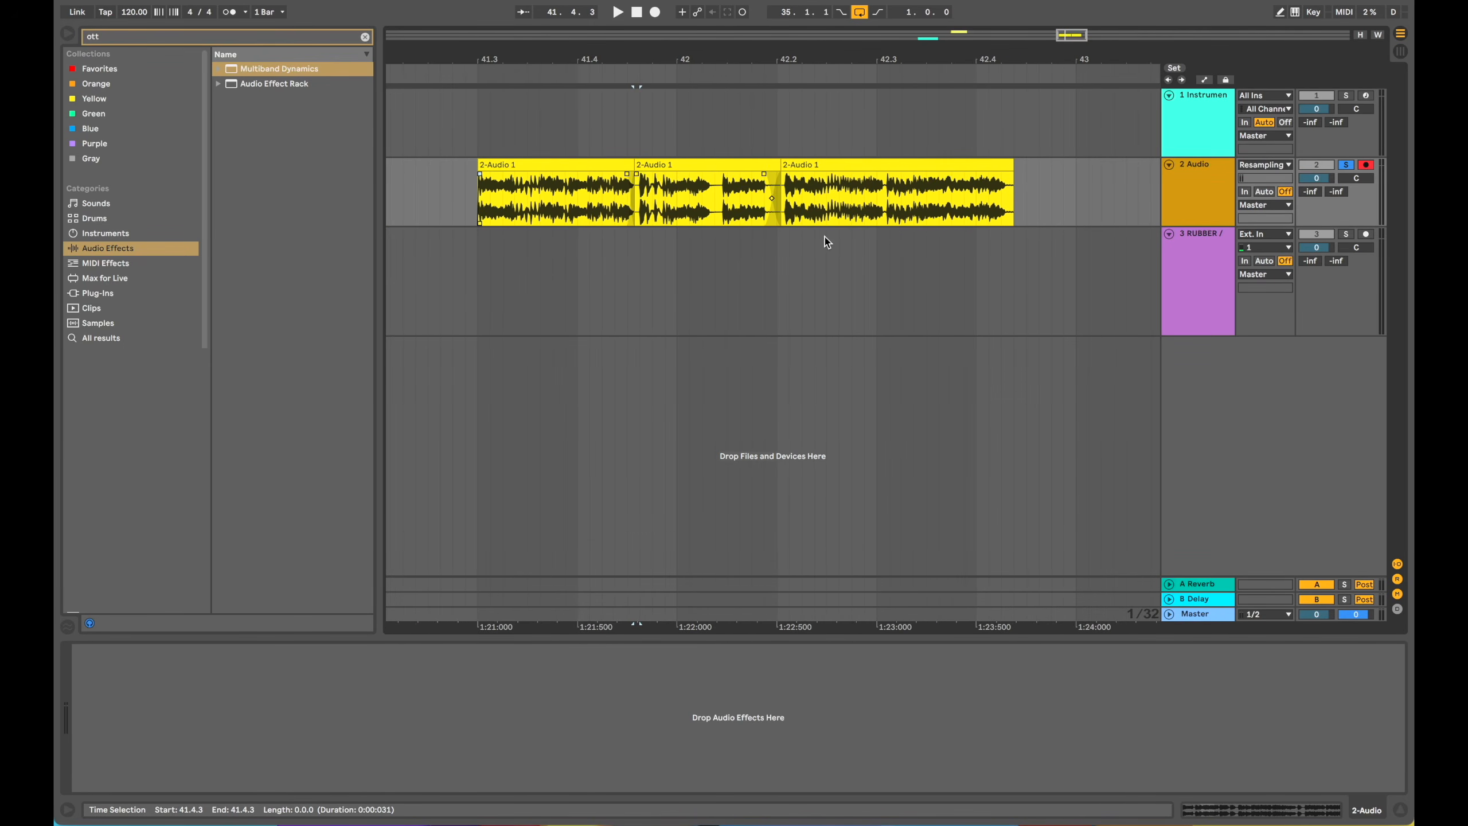
# Step: Loop the three joined clips from 41.3.1 to 42.4.2 and play the edited sequence
pyautogui.click(993, 163)
pyautogui.keyDown('shift'); pyautogui.click(621, 166); pyautogui.keyUp('shift')
pyautogui.press('super+l')
pyautogui.press('space')
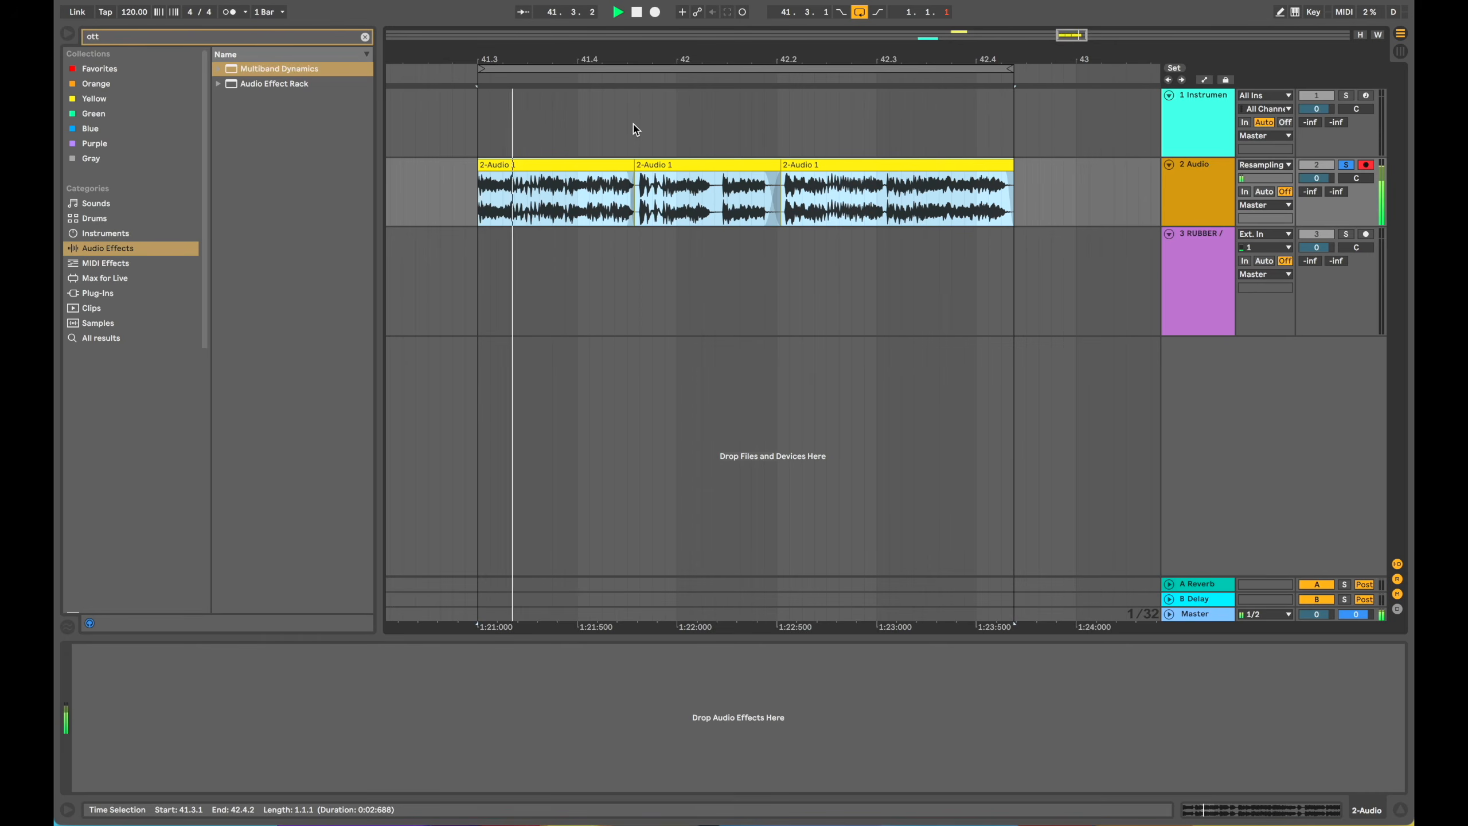
pyautogui.press('space')
# Step: Clear the browser search and hide the browser to widen the arrangement
pyautogui.click(364, 37)
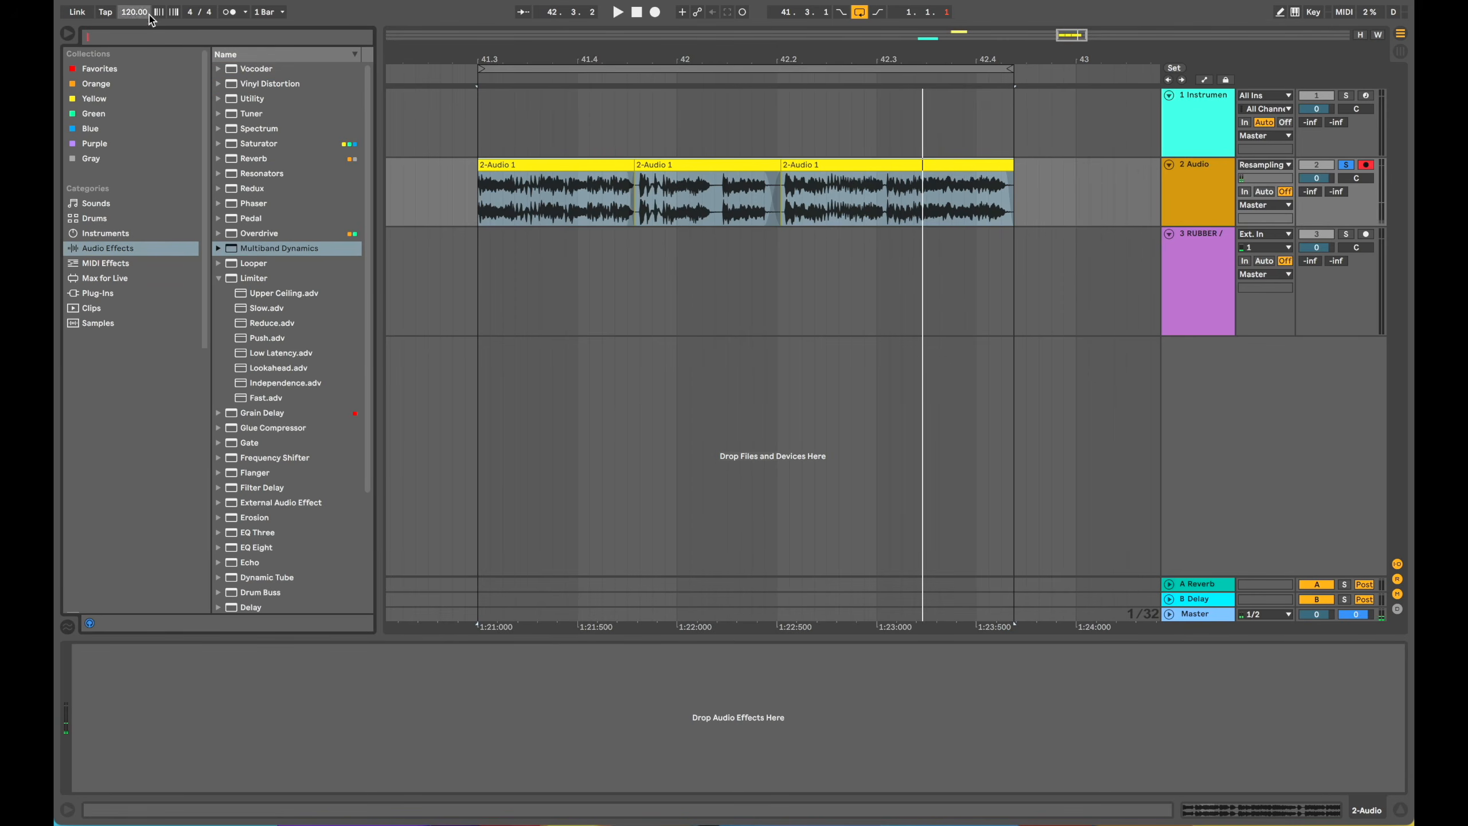
pyautogui.click(68, 33)
pyautogui.scroll(-2, 435, 280)
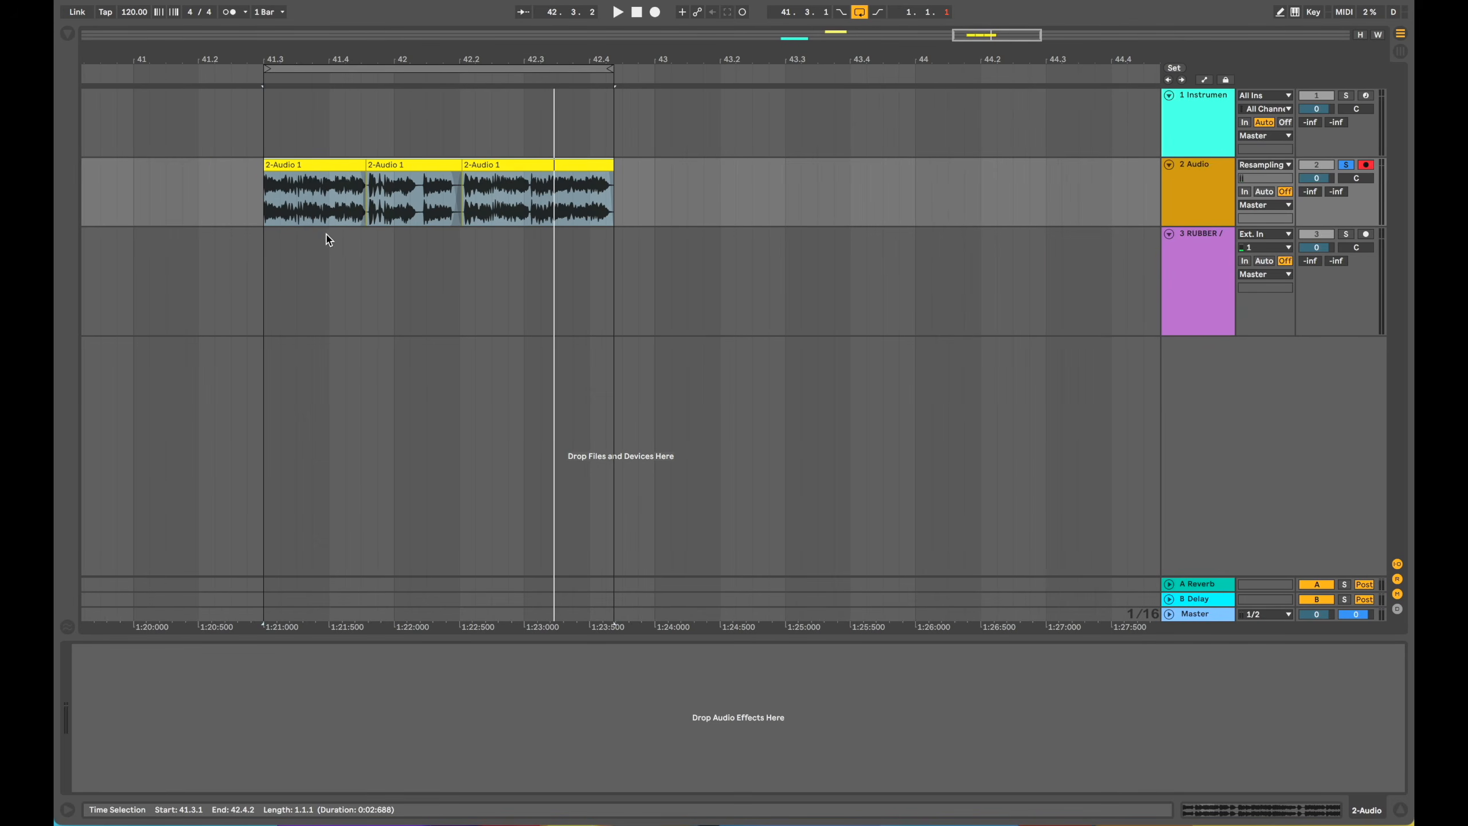
# Step: Place the insert marker at 41.3.1 on the resampled audio track, at the start of the edited clips
pyautogui.click(265, 218)
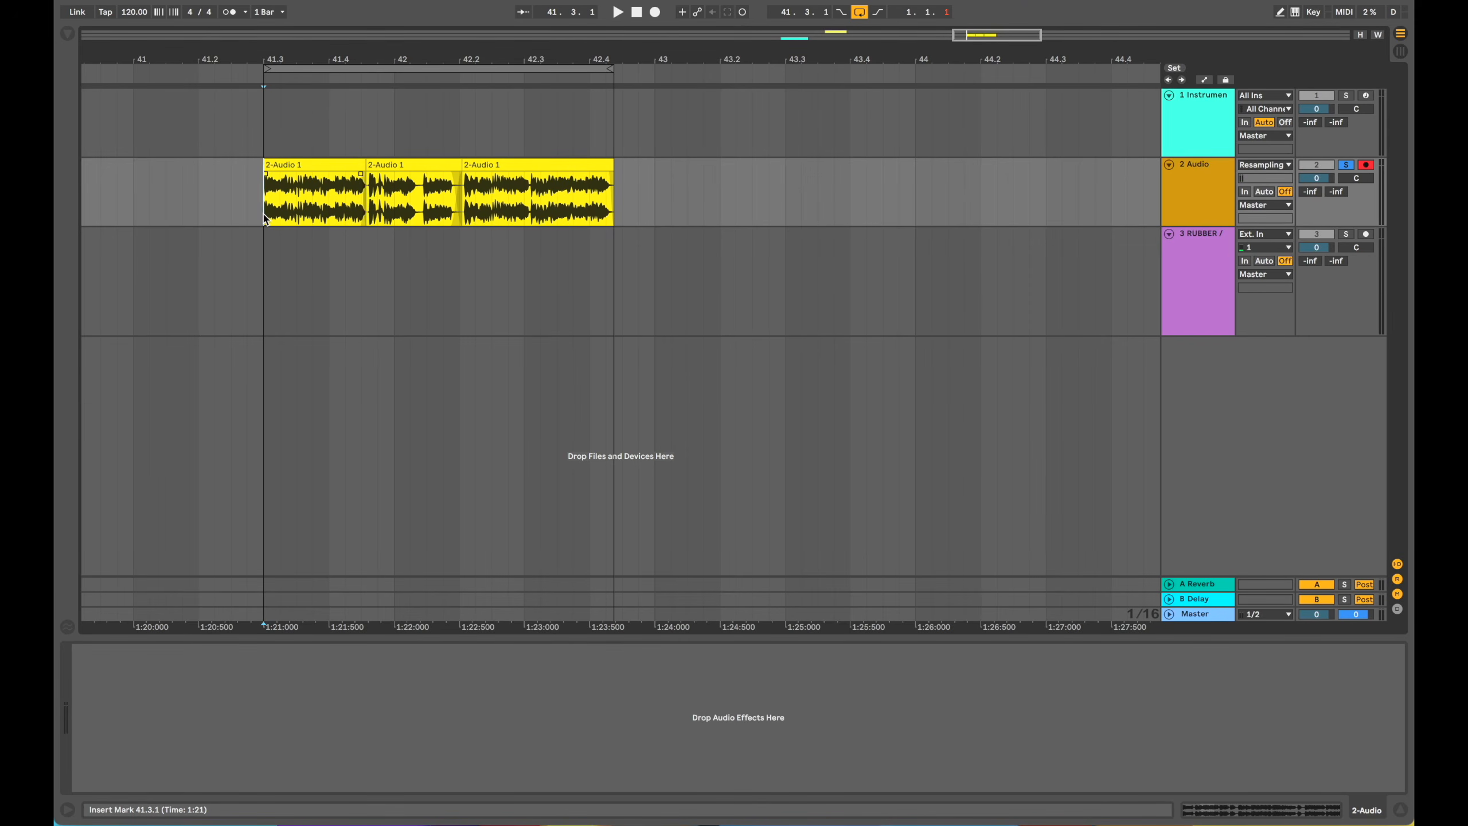
pyautogui.click(268, 248)
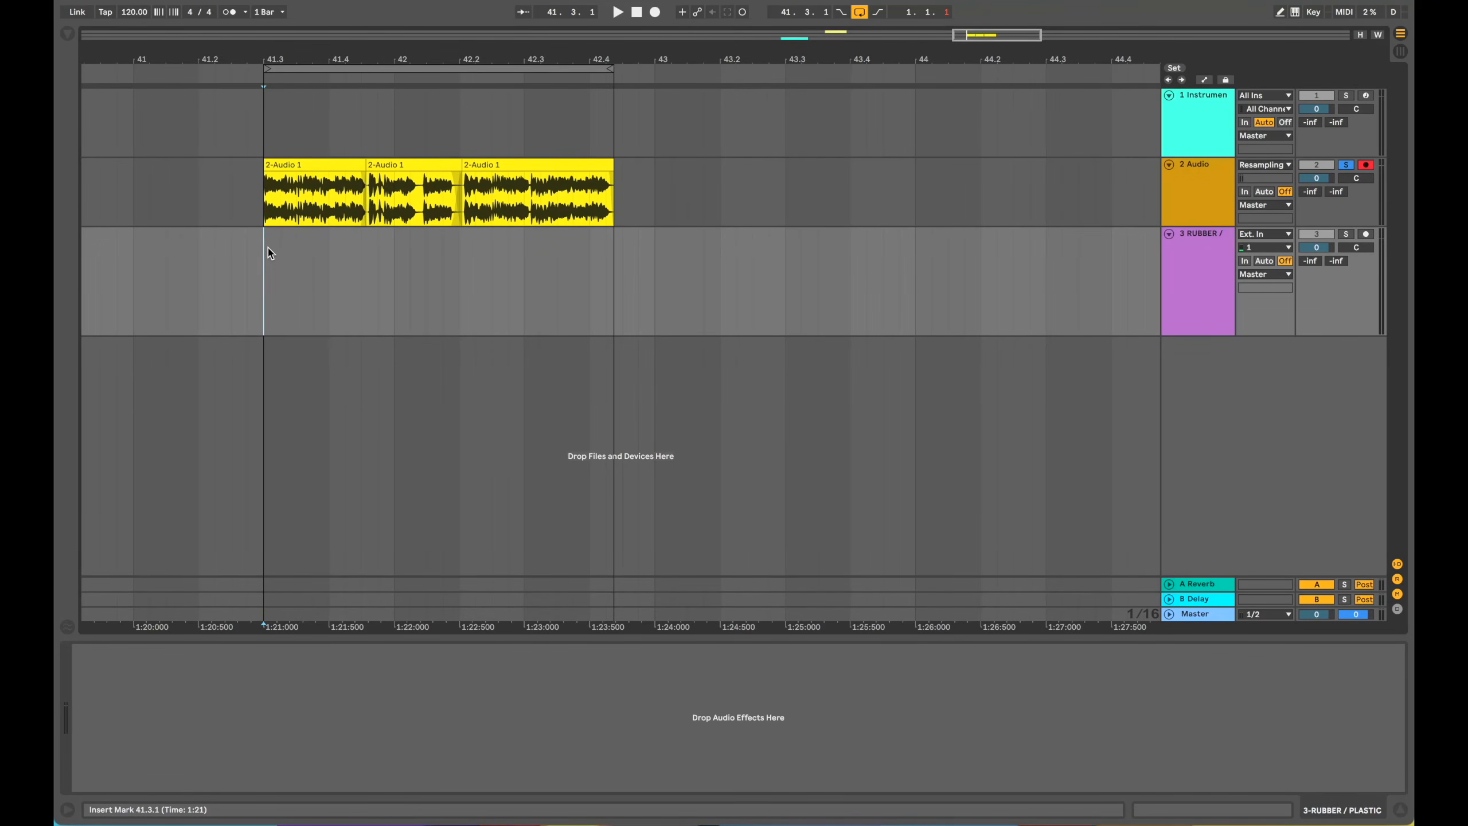
pyautogui.click(263, 203)
pyautogui.scroll(3, 263, 203)
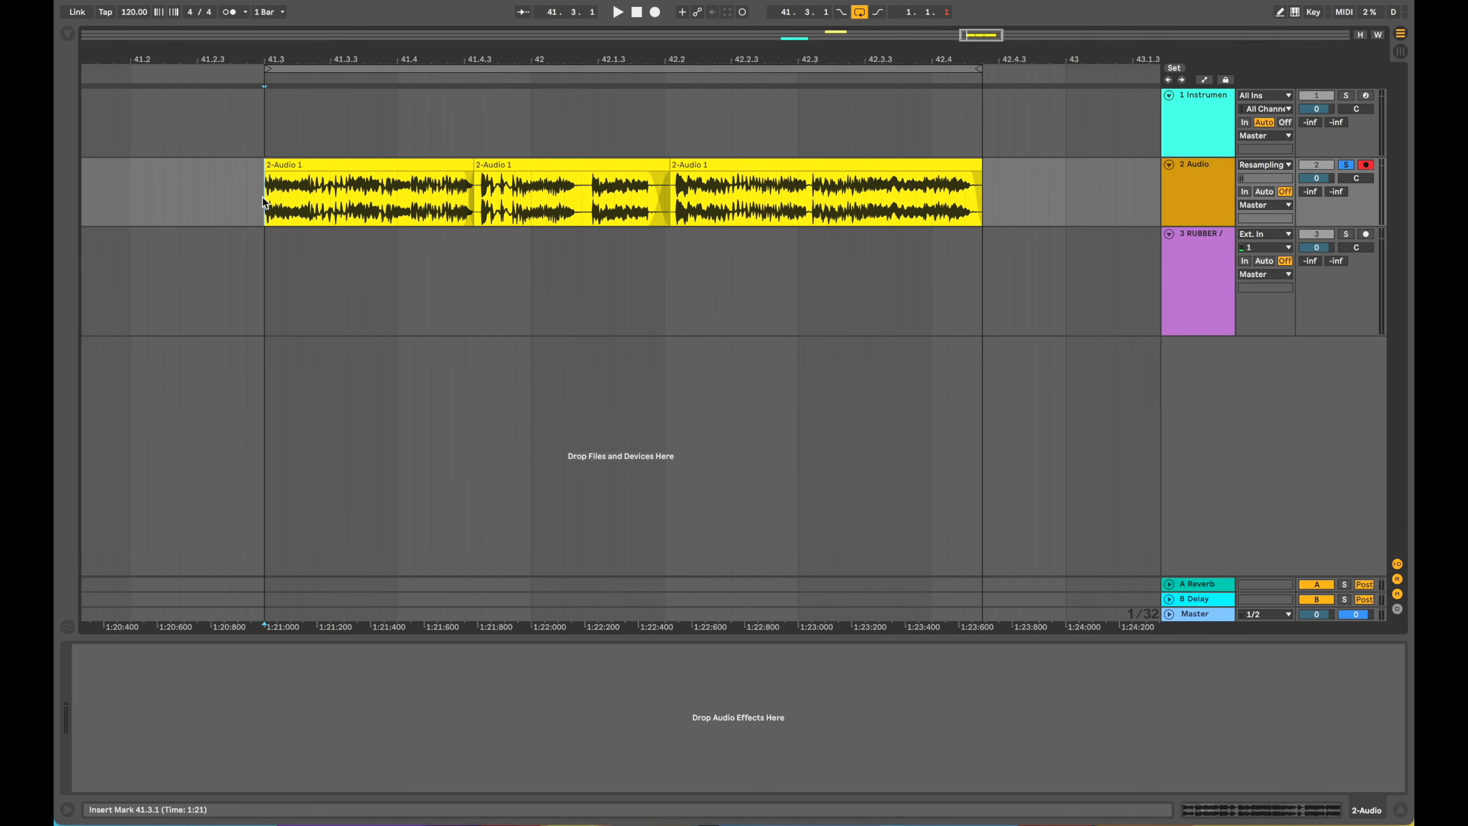